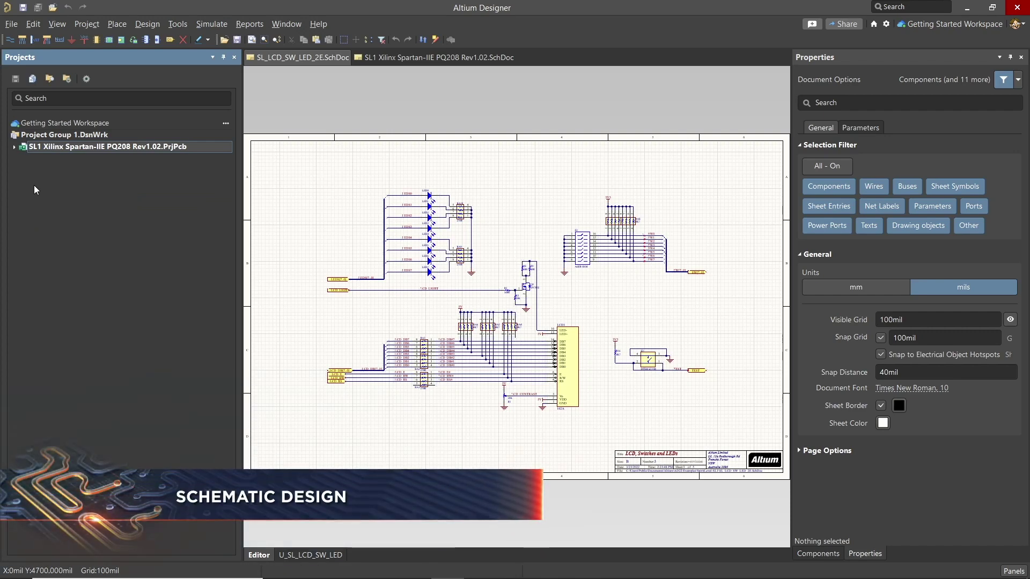
Reopen New_Project from the recent projects list and open its Sheet1.SchDoc schematic.
{"action": "left_click", "coordinate": [12, 24]}
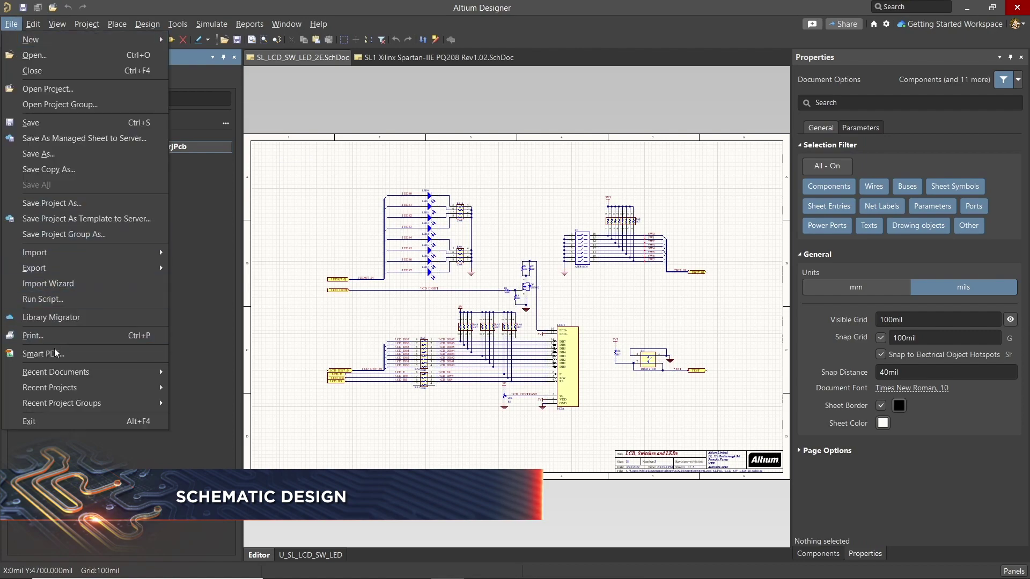
{"action": "mouse_move", "coordinate": [64, 387]}
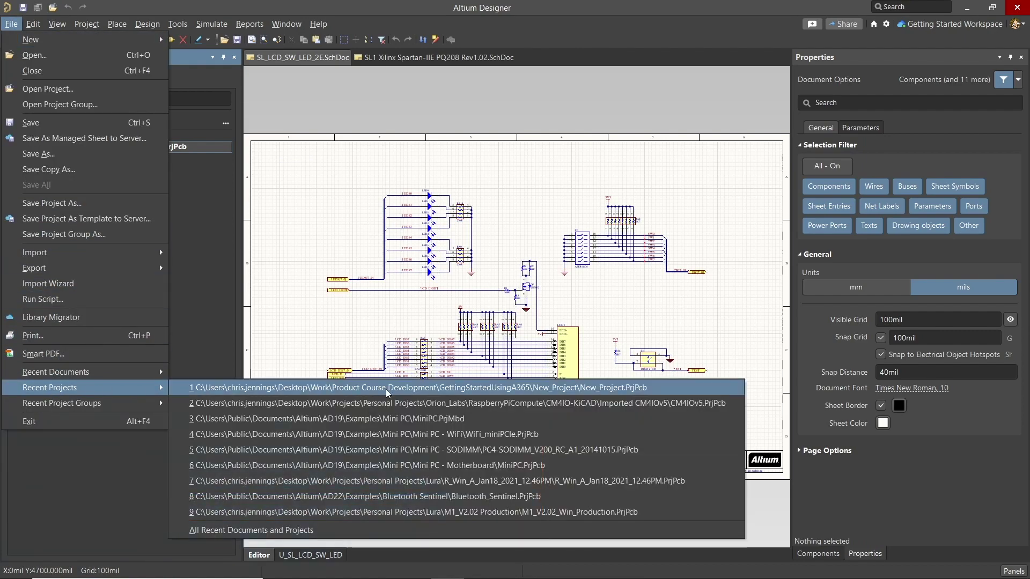
{"action": "left_click", "coordinate": [634, 390]}
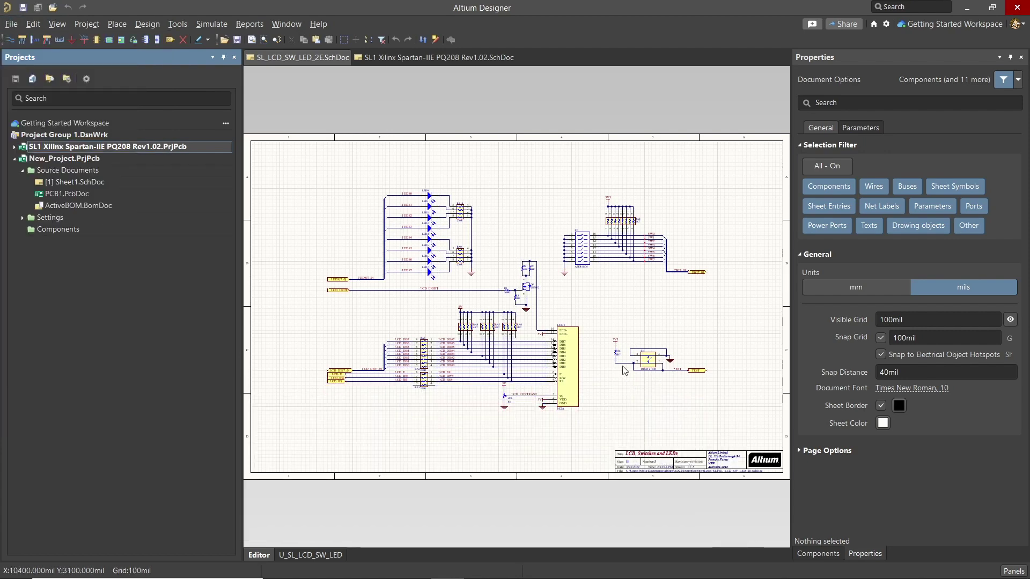
{"action": "left_click", "coordinate": [72, 183]}
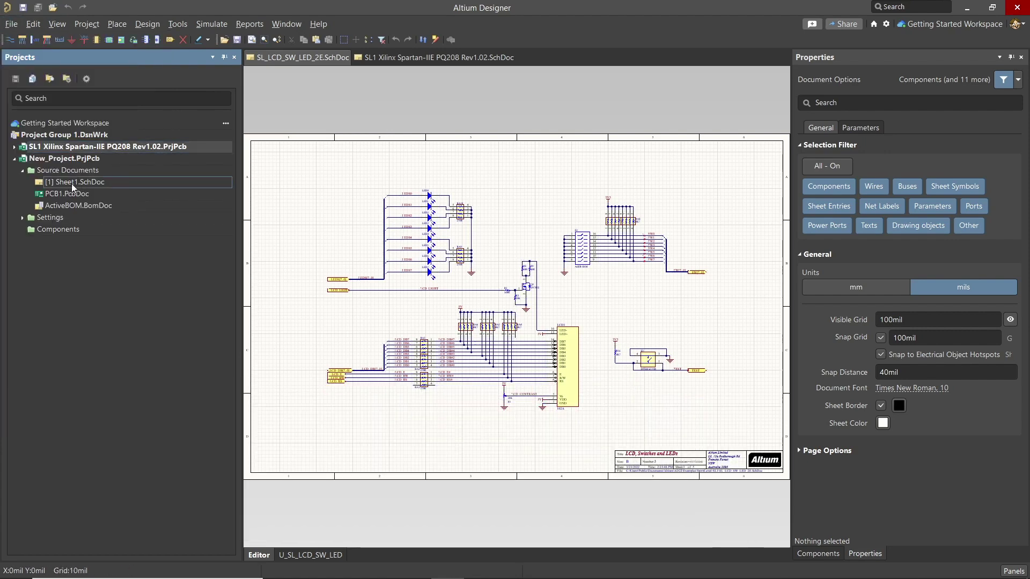
{"action": "double_click", "coordinate": [72, 184]}
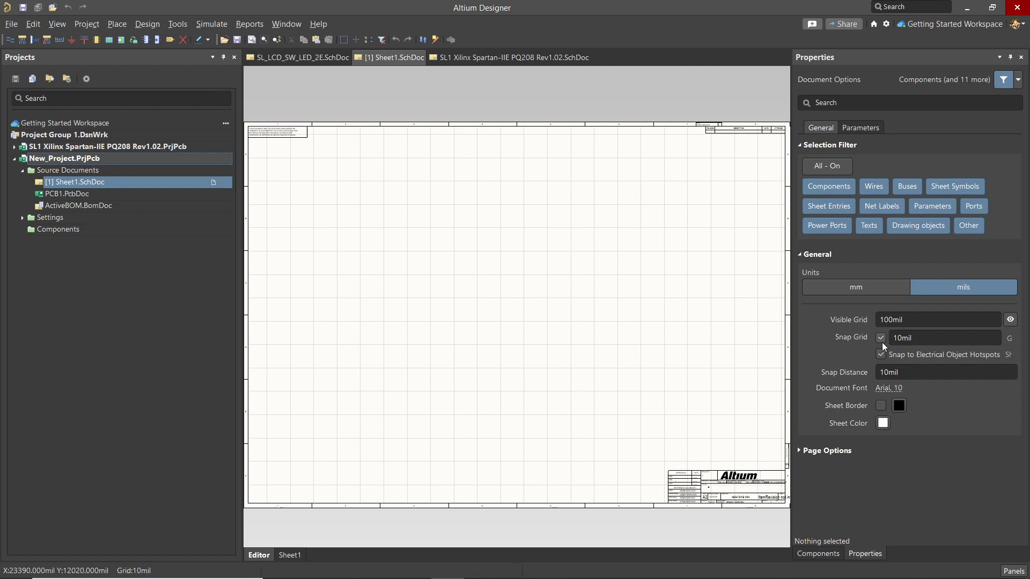
Keep Sheet1's units in mils and set snap grid 50mil and snap distance 20mil.
{"action": "left_click", "coordinate": [856, 290]}
{"action": "left_click", "coordinate": [963, 287]}
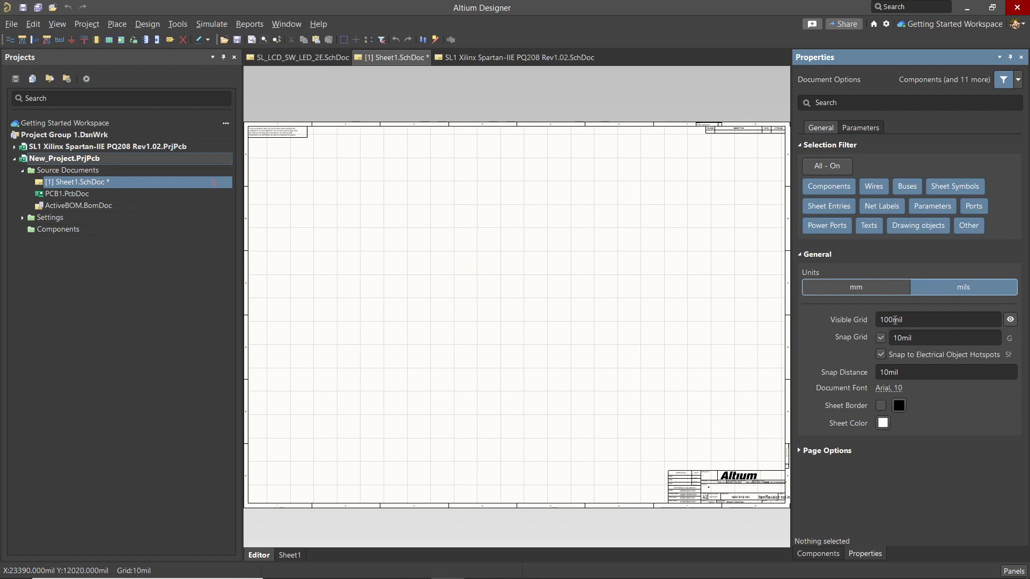
{"action": "left_click", "coordinate": [904, 338]}
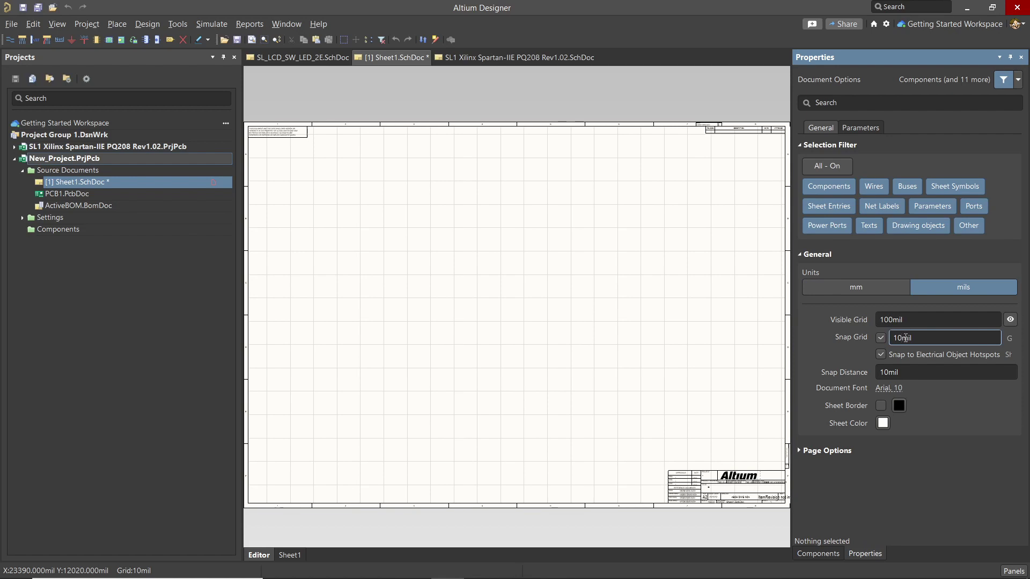
{"action": "key", "text": "BackSpace"}
{"action": "key", "text": "BackSpace"}
{"action": "type", "text": "50"}
{"action": "left_click", "coordinate": [908, 371]}
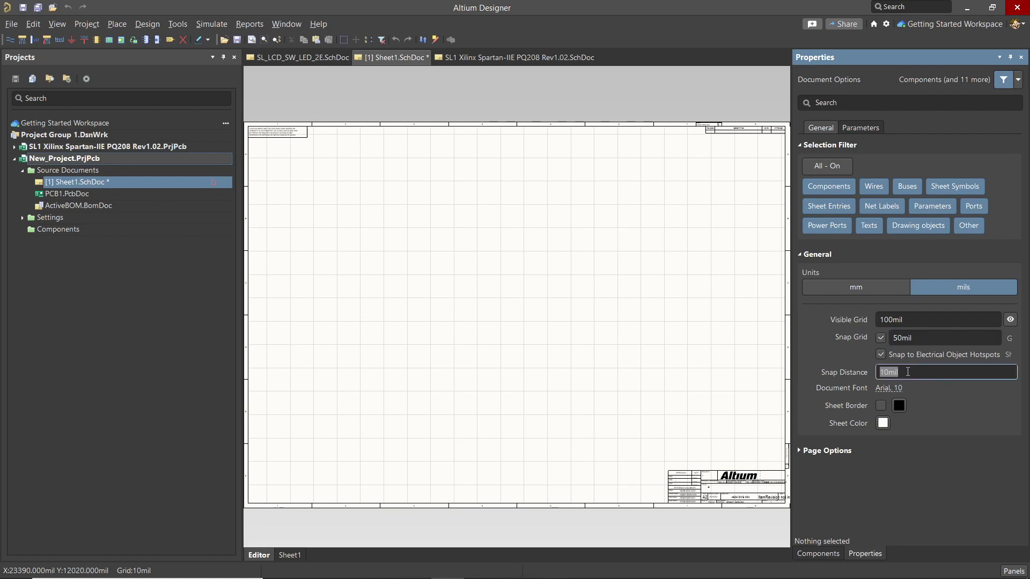
{"action": "type", "text": "20"}
{"action": "key", "text": "Return"}
{"action": "left_click", "coordinate": [972, 432]}
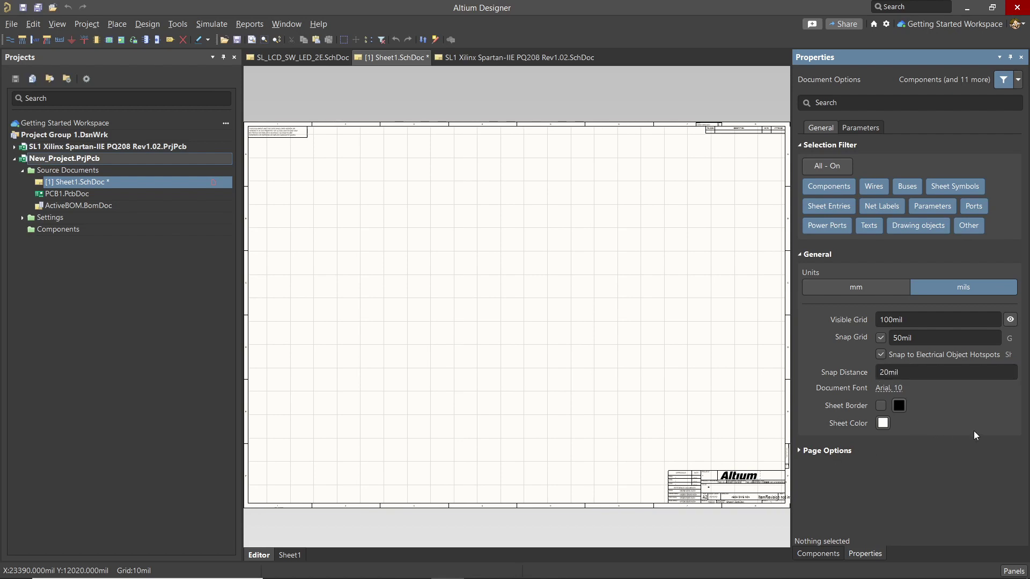
Try an orange sheet colour, then return Sheet1's colour to white.
{"action": "left_click", "coordinate": [879, 425]}
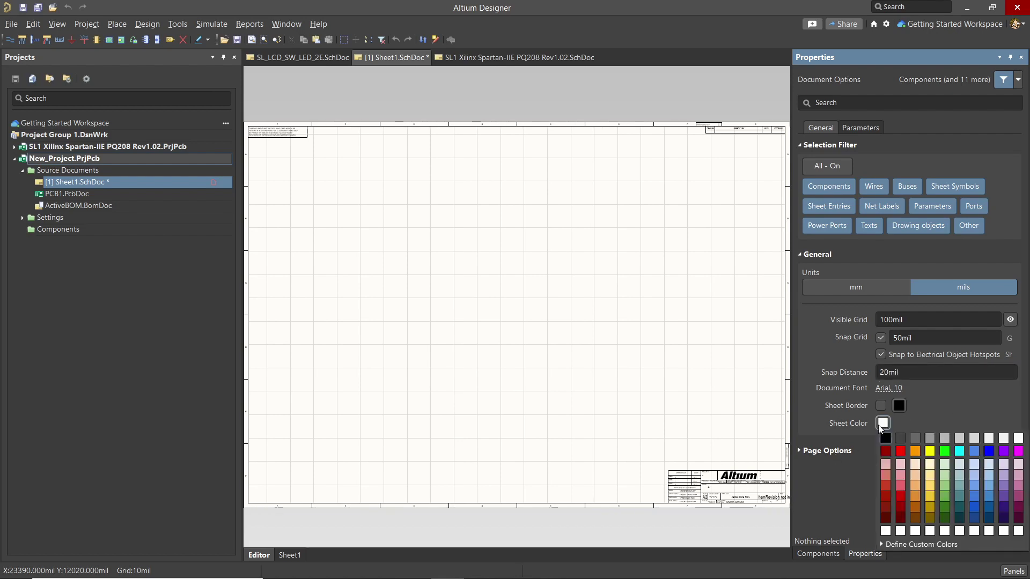
{"action": "left_click", "coordinate": [913, 455]}
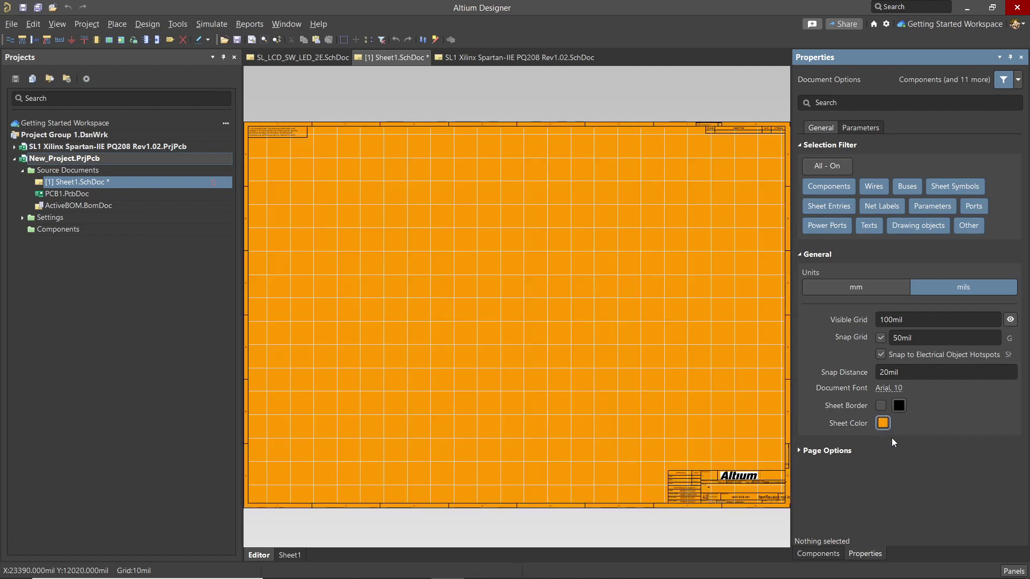
{"action": "left_click", "coordinate": [882, 424]}
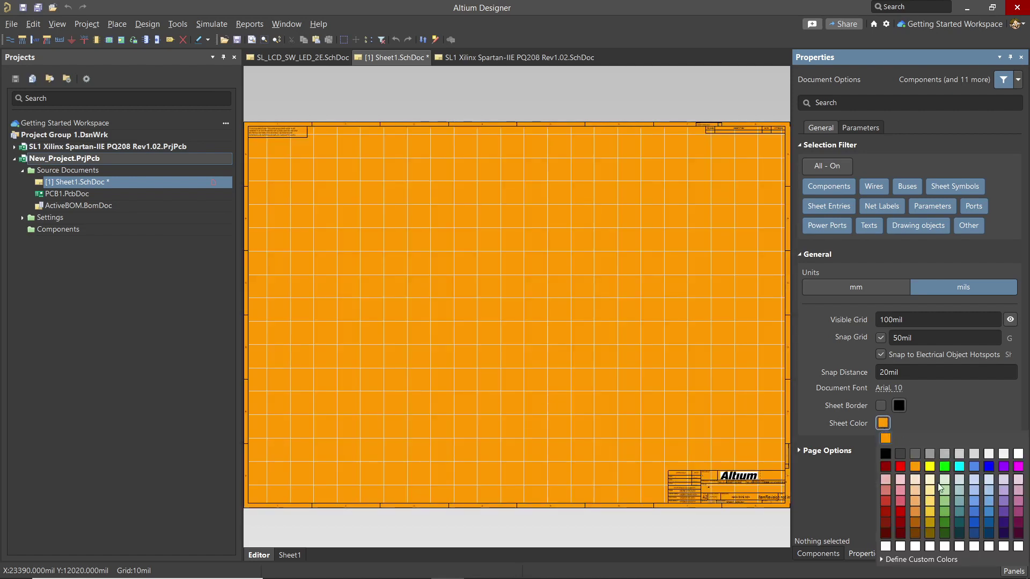
{"action": "left_click", "coordinate": [893, 546]}
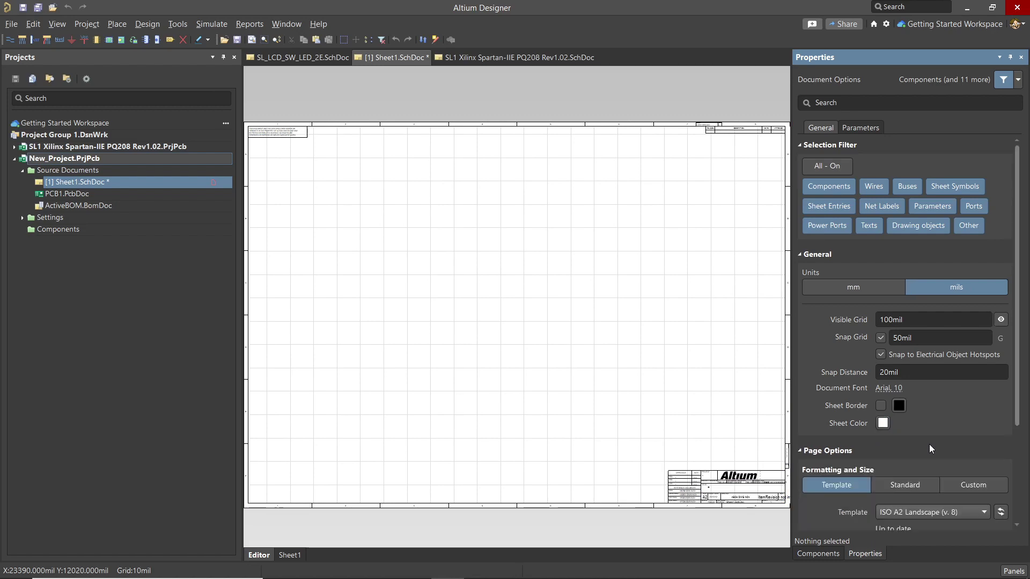
Bring up the Components panel listing all 690 library components.
{"action": "left_click", "coordinate": [817, 554]}
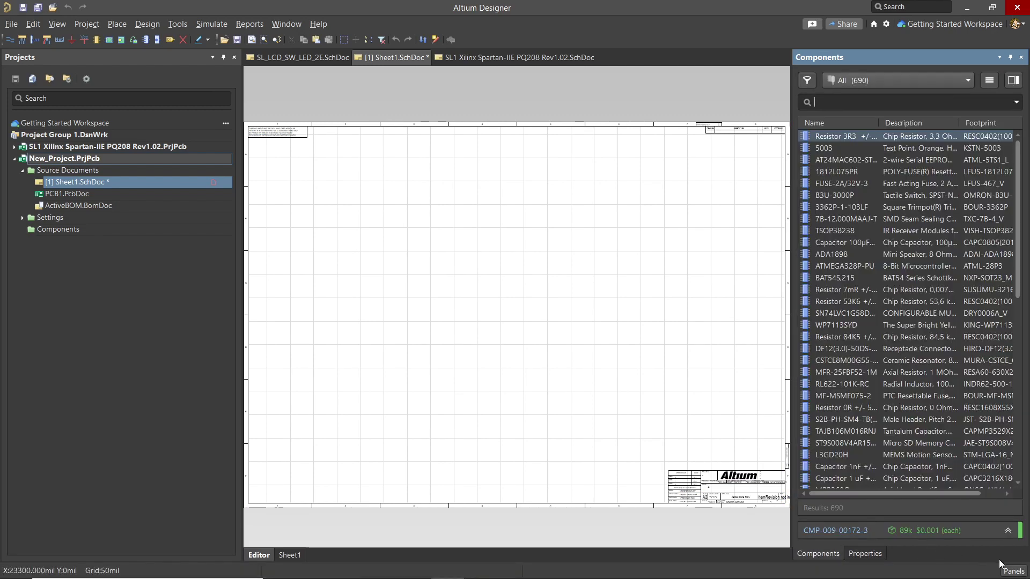
{"action": "left_click", "coordinate": [1013, 571]}
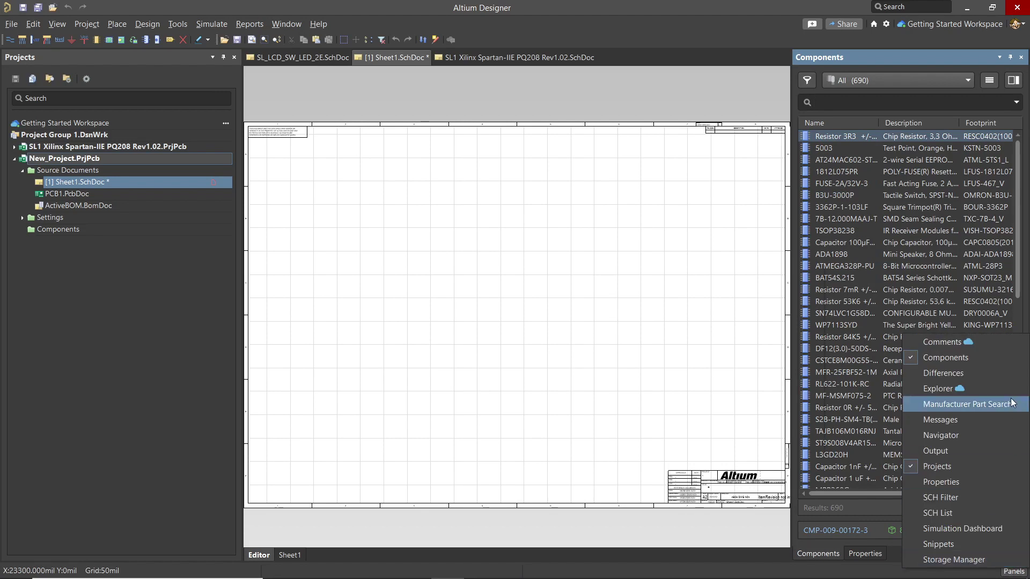
{"action": "left_click", "coordinate": [991, 358]}
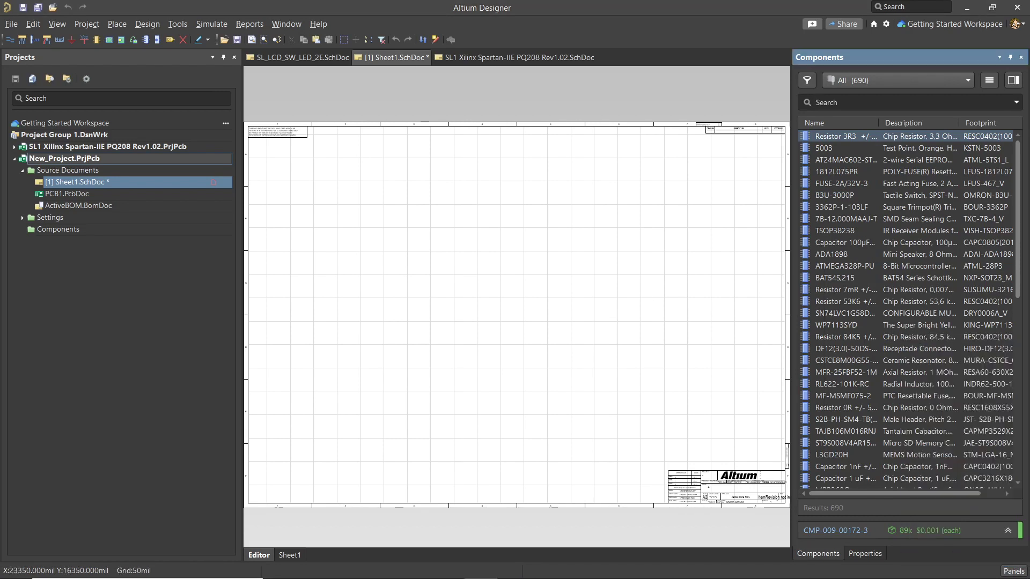
{"action": "left_click", "coordinate": [970, 80]}
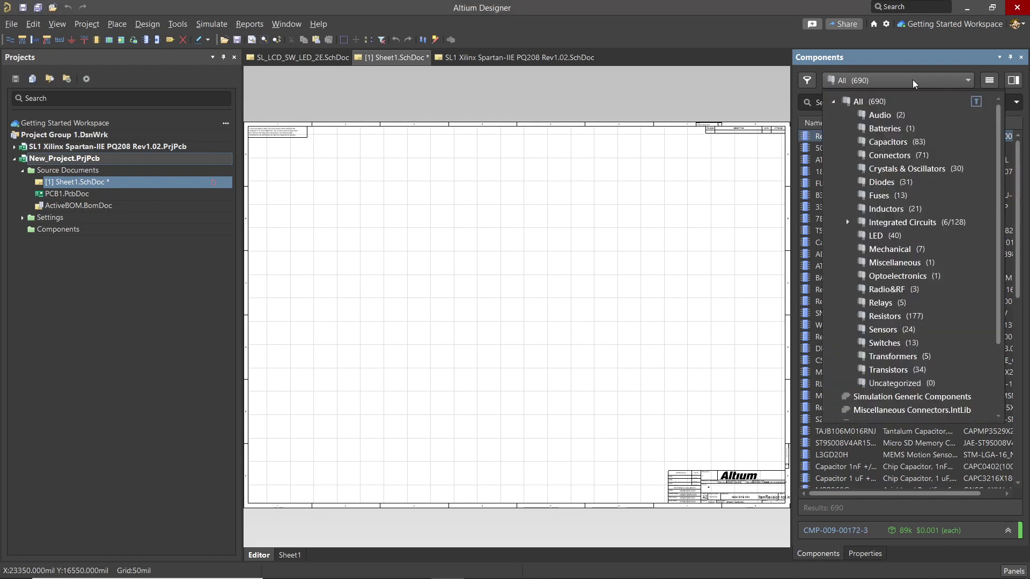
{"action": "left_click", "coordinate": [859, 103]}
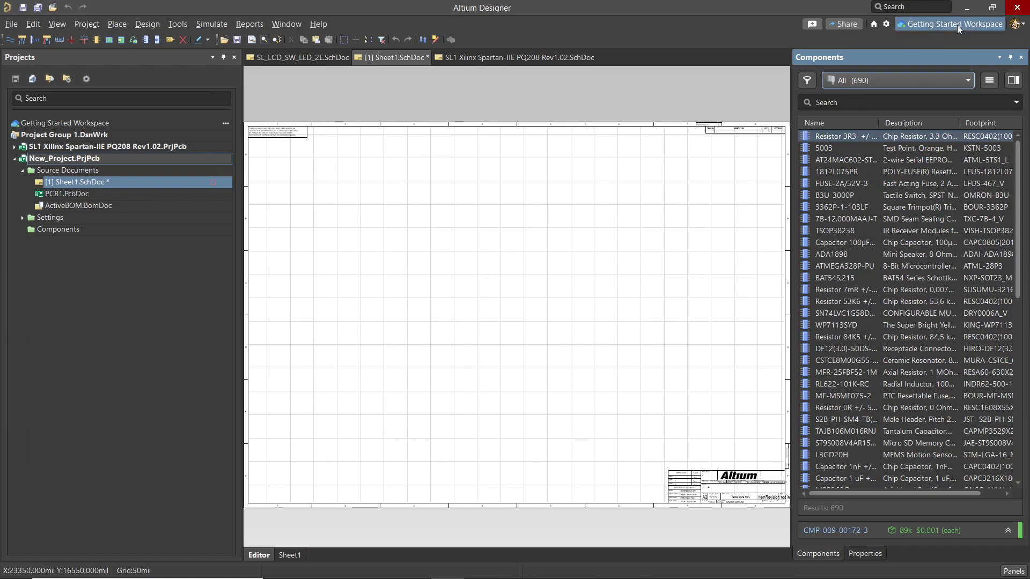
Search the library for 1K and start placing the first 1k resistor.
{"action": "left_click", "coordinate": [830, 102]}
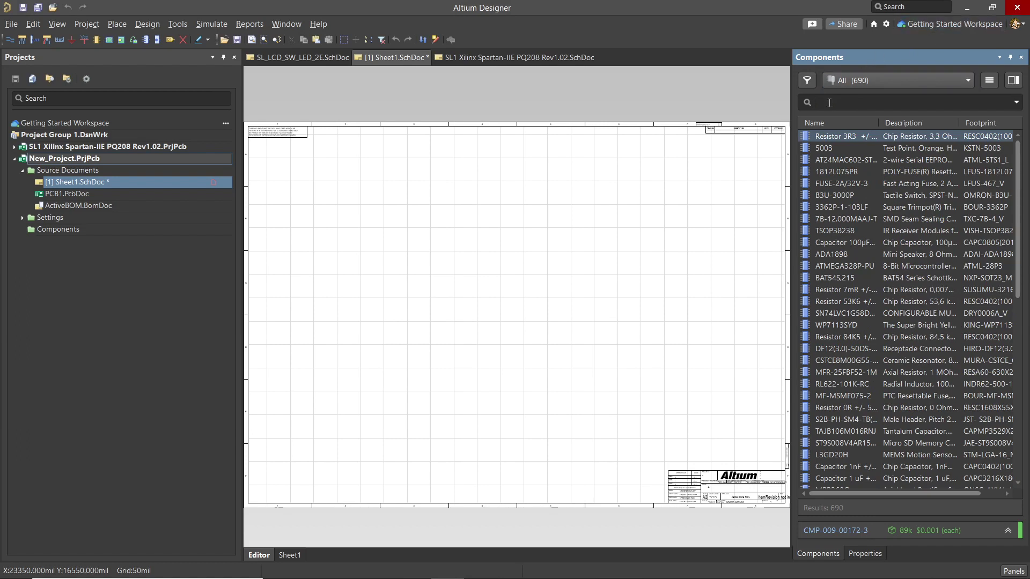
{"action": "type", "text": "1K"}
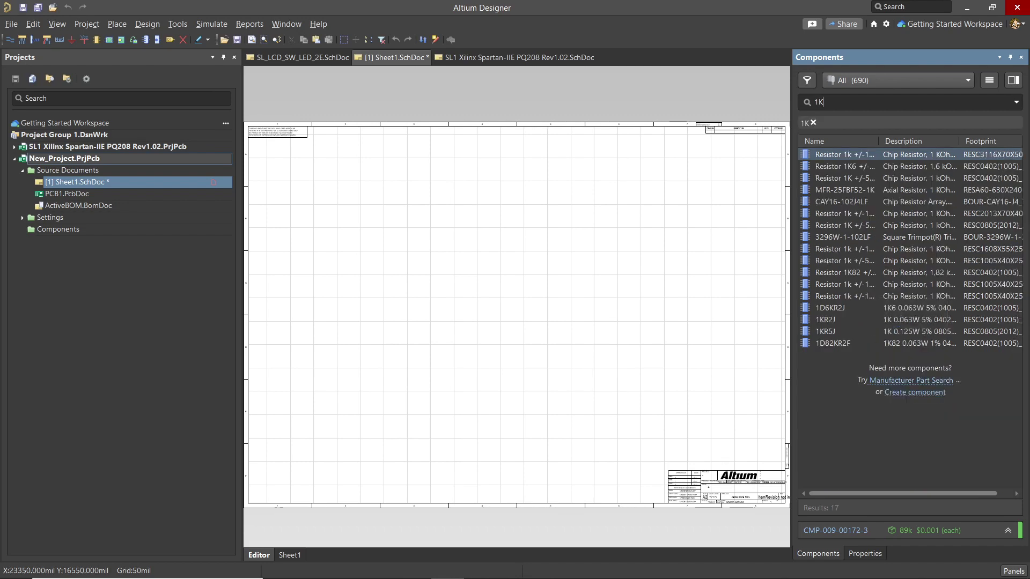
{"action": "right_click", "coordinate": [841, 155]}
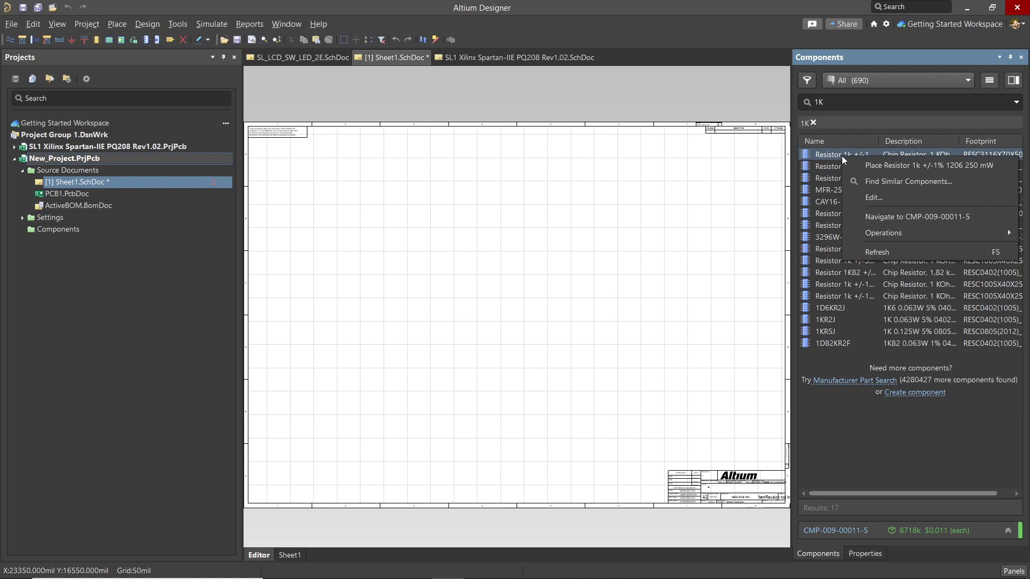
{"action": "left_click", "coordinate": [886, 167]}
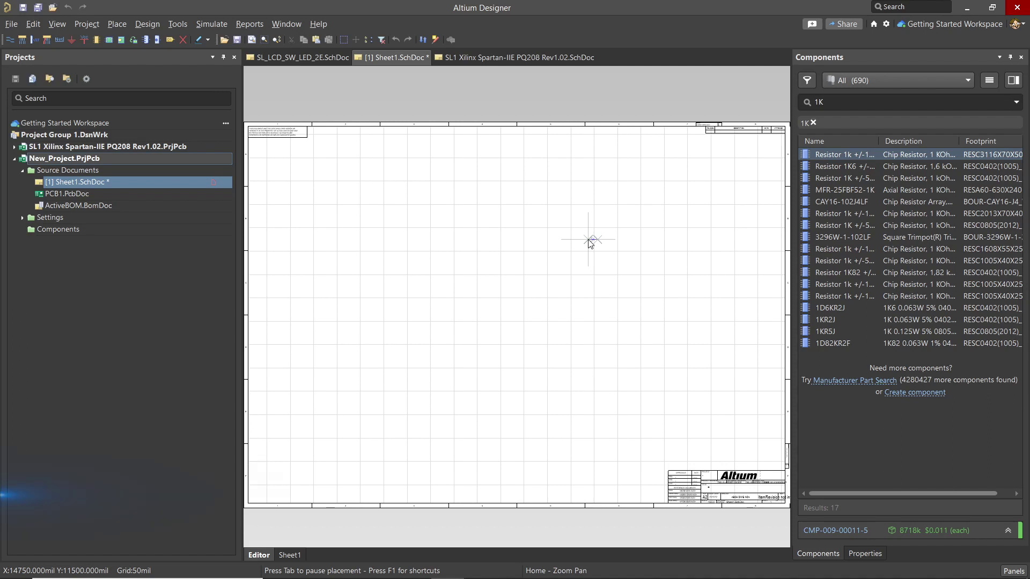
Place the 1k resistor as R1, rotated 90 degrees to stand vertically.
{"action": "key", "text": "Tab"}
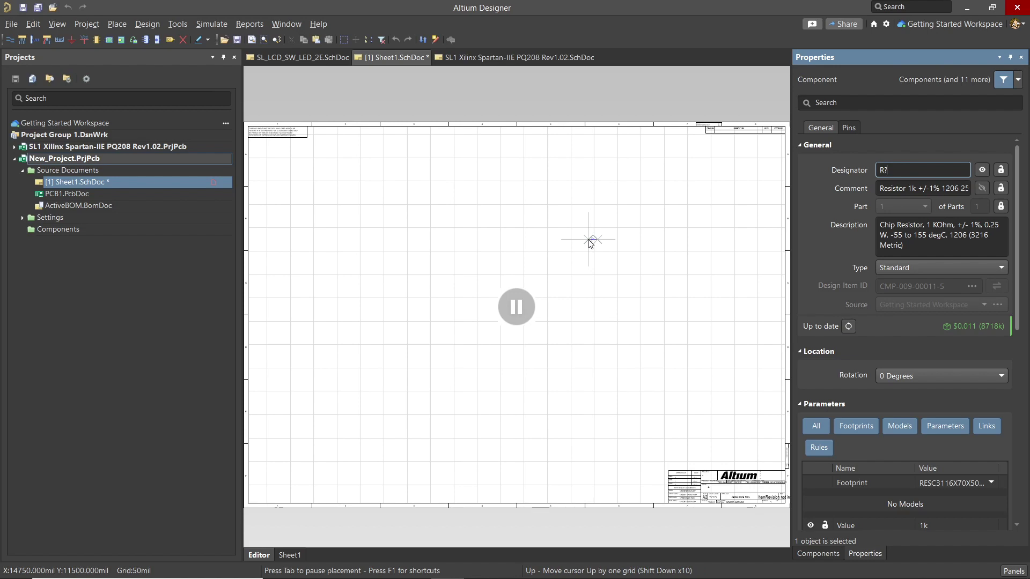
{"action": "key", "text": "BackSpace"}
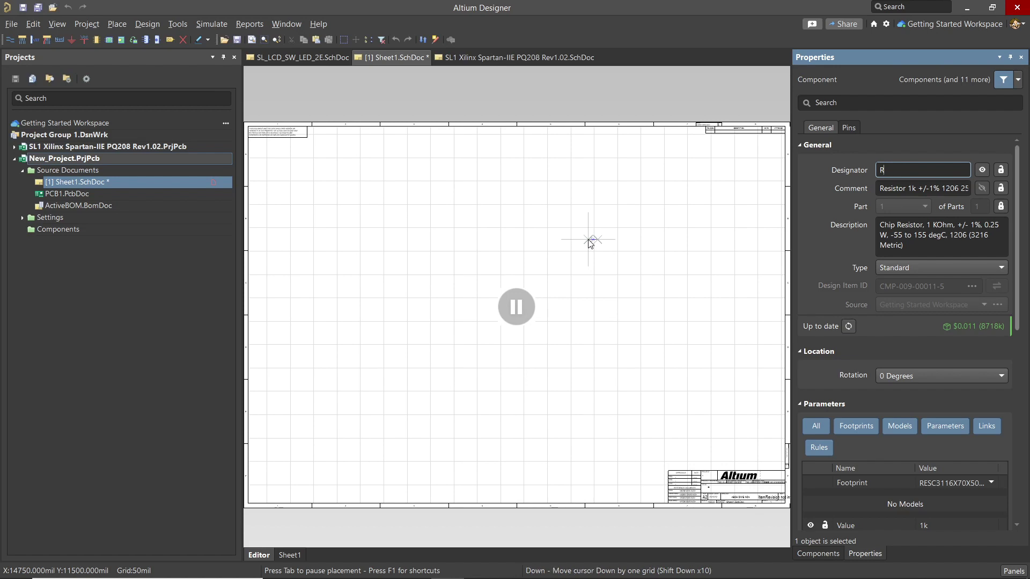
{"action": "type", "text": "1"}
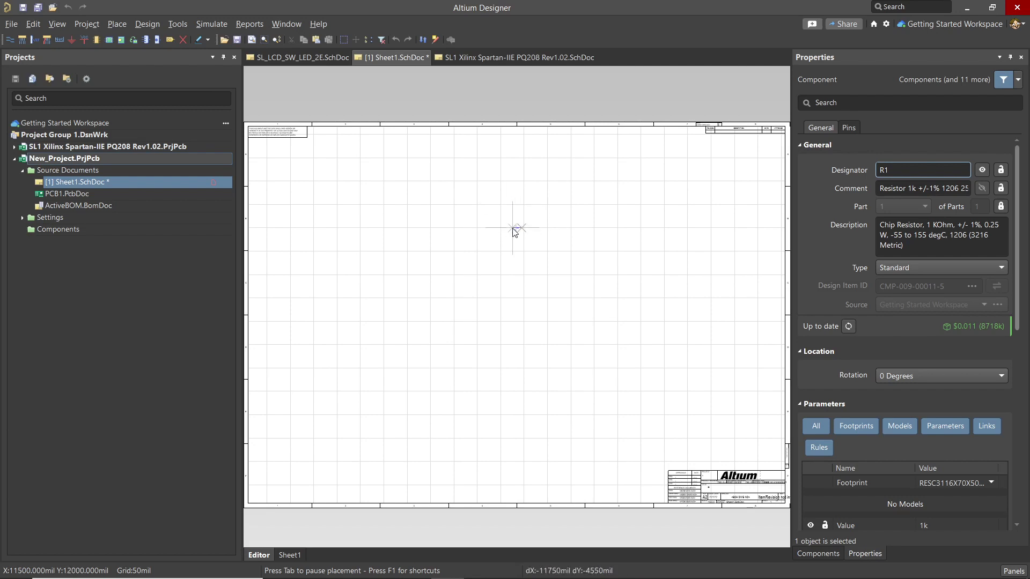
{"action": "key", "text": "space"}
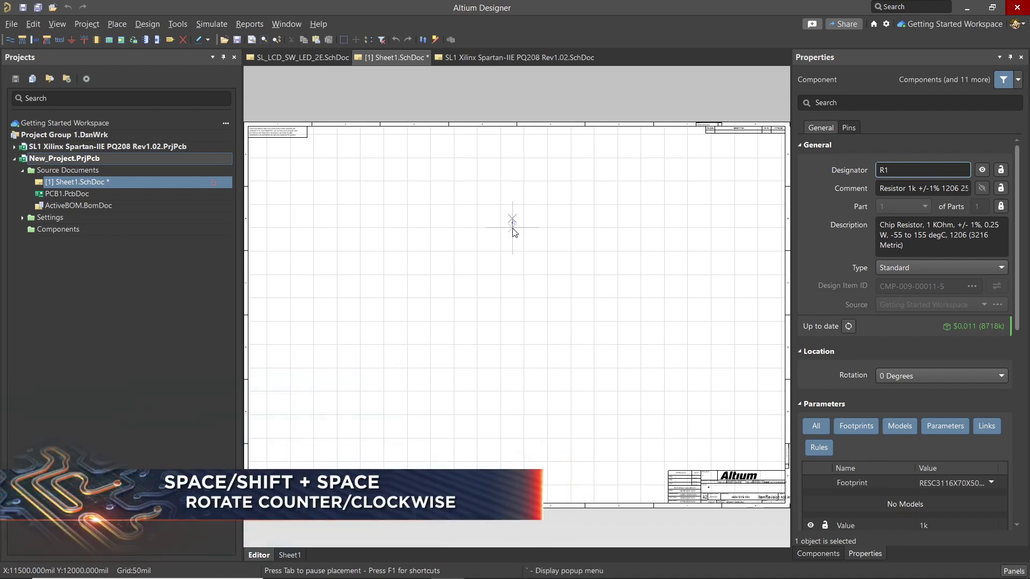
{"action": "left_click", "coordinate": [513, 232]}
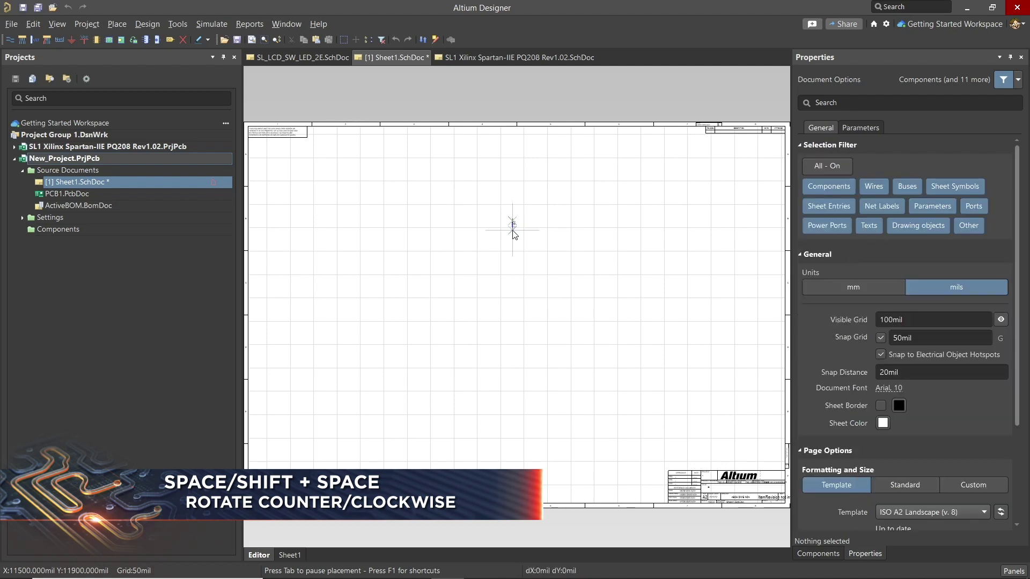
{"action": "key", "text": "Escape"}
{"action": "left_click", "coordinate": [512, 220]}
{"action": "scroll", "coordinate": [493, 258], "scroll_direction": "up", "scroll_amount": 2, "text": "ctrl"}
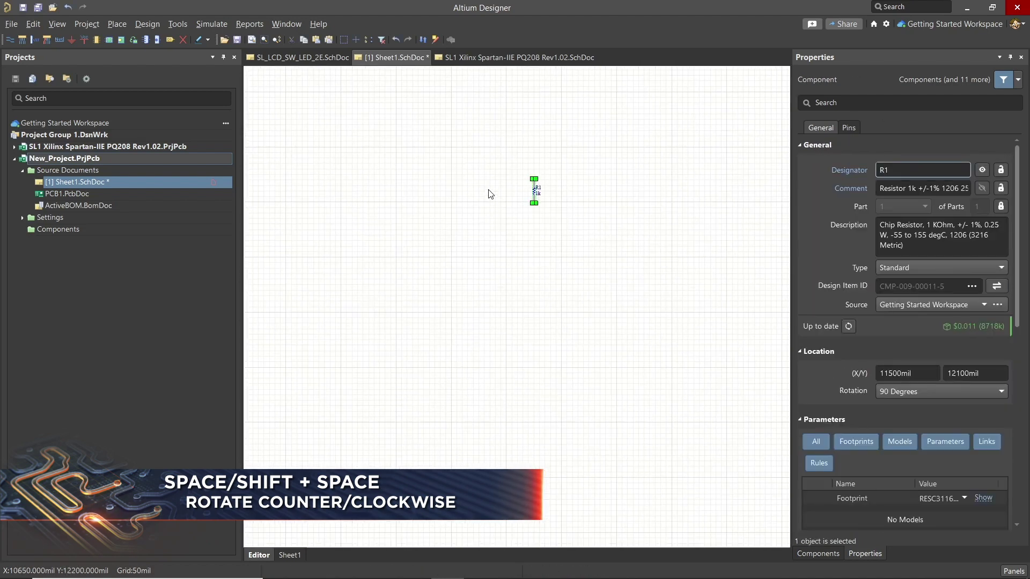
{"action": "scroll", "coordinate": [488, 194], "scroll_direction": "up", "scroll_amount": 2, "text": "ctrl"}
{"action": "left_click", "coordinate": [577, 295]}
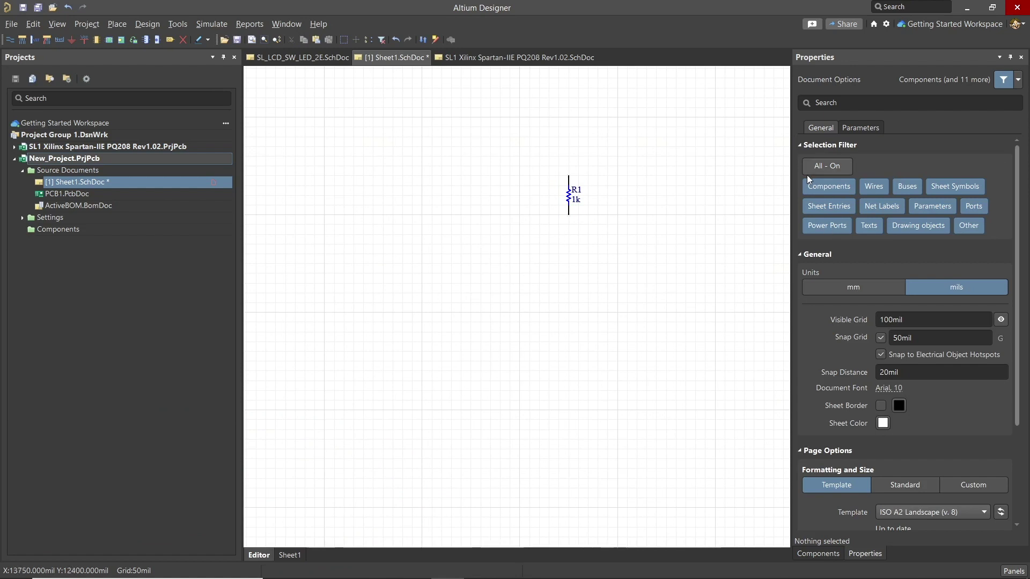
Limit the selection filter to components, test it on R1, then restore All On.
{"action": "left_click", "coordinate": [827, 167]}
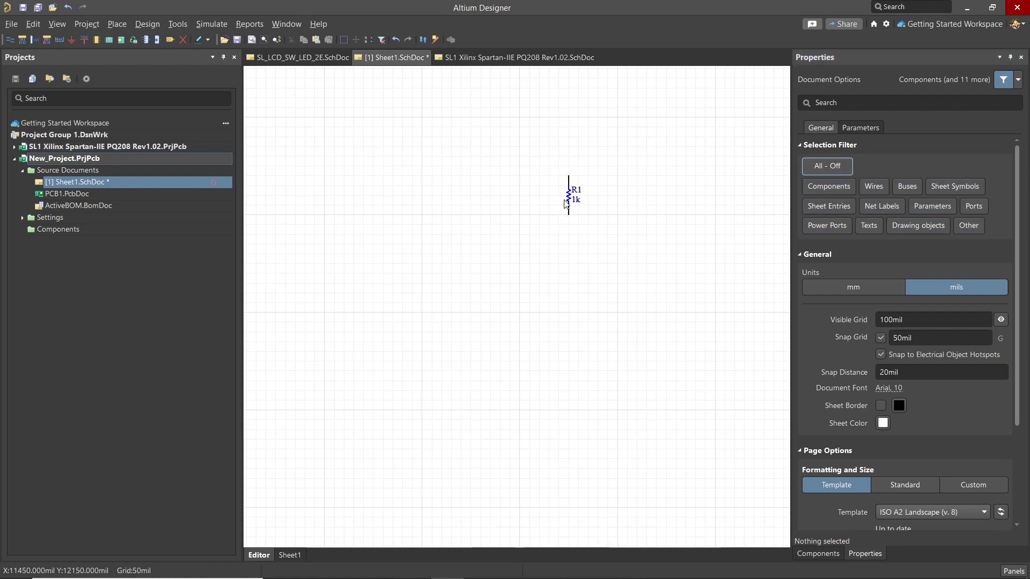
{"action": "left_click", "coordinate": [840, 191]}
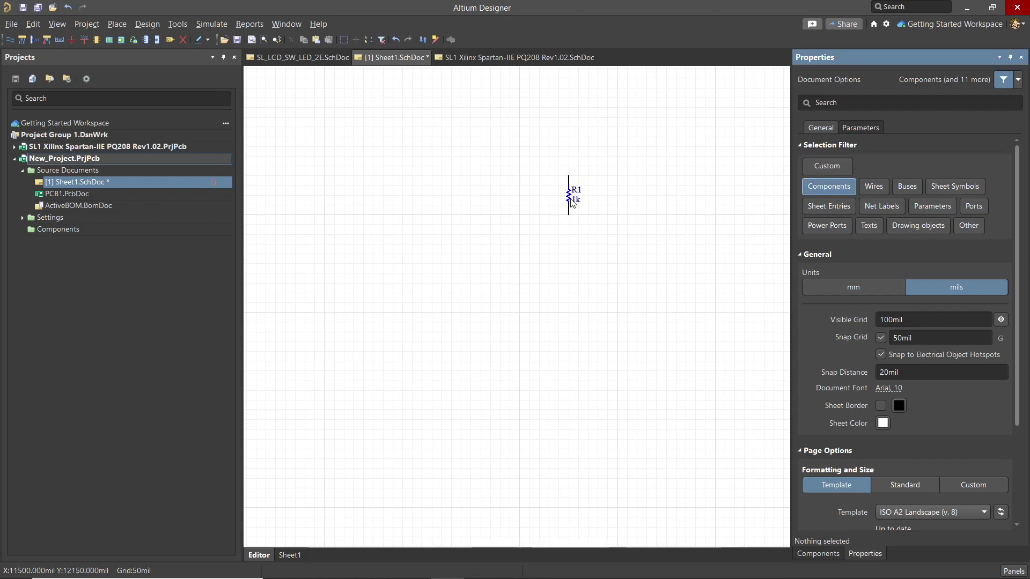
{"action": "left_click", "coordinate": [572, 203]}
{"action": "left_click", "coordinate": [637, 223]}
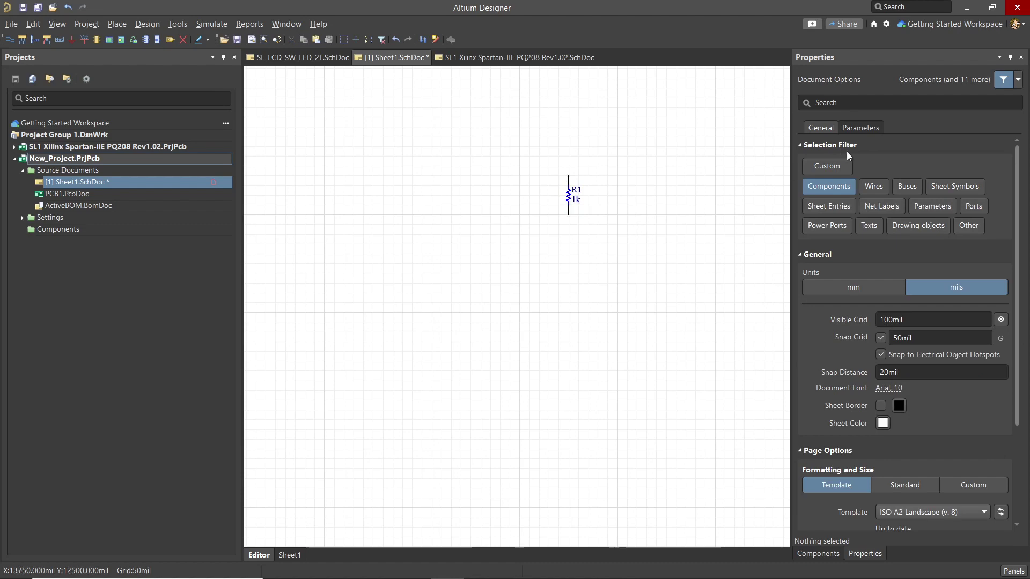
{"action": "left_click", "coordinate": [840, 166]}
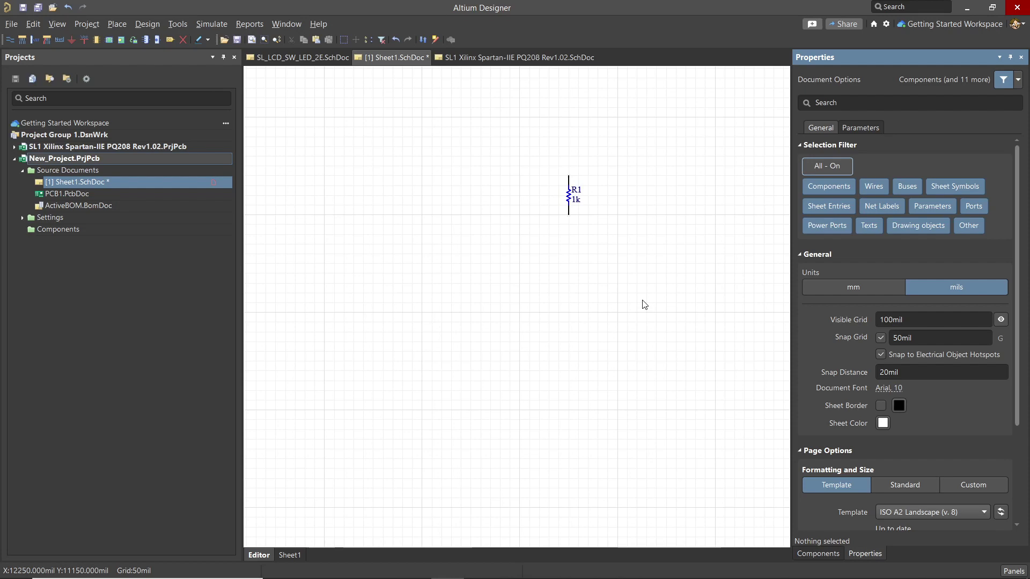
Search the library for 2.2 and start placing the 2K2 resistor.
{"action": "left_click", "coordinate": [808, 554]}
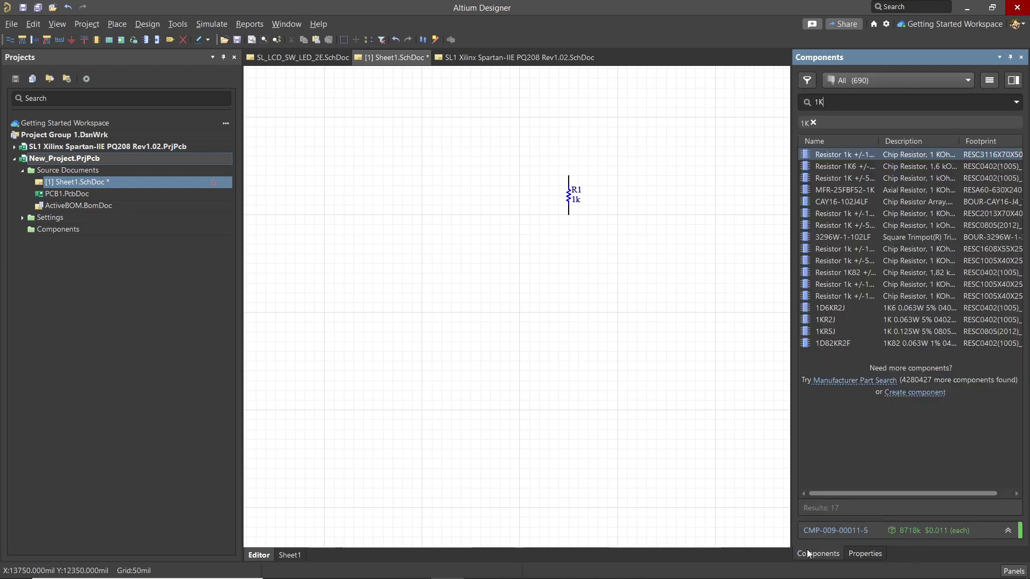
{"action": "double_click", "coordinate": [826, 101]}
{"action": "type", "text": "2.2k"}
{"action": "key", "text": "Return"}
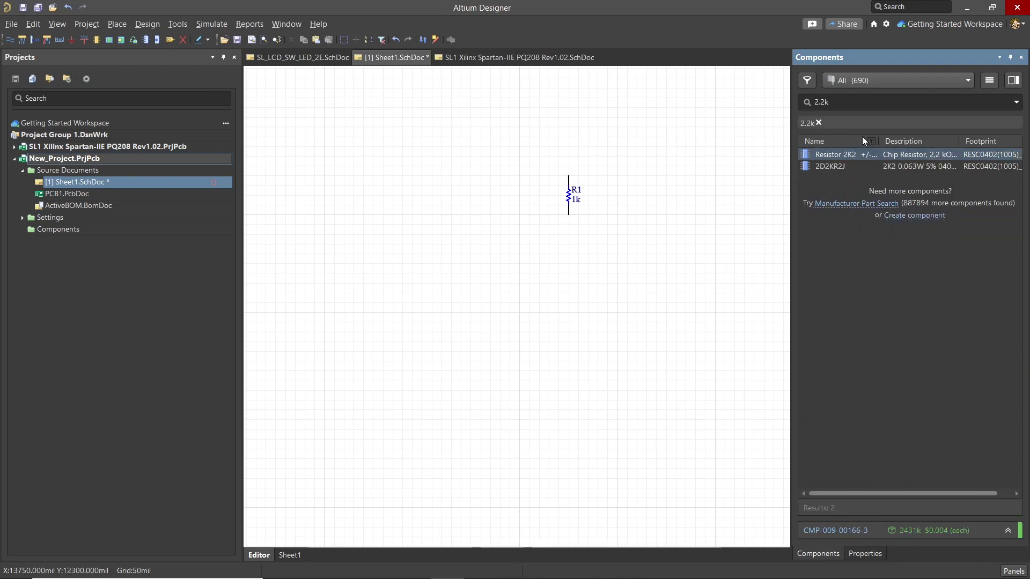
{"action": "right_click", "coordinate": [851, 154]}
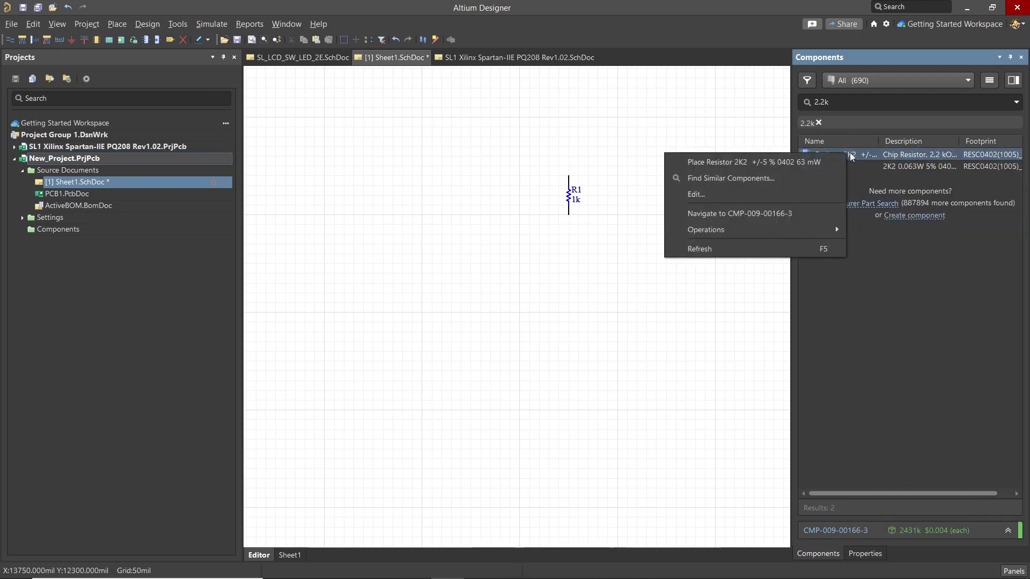
{"action": "left_click", "coordinate": [762, 161]}
Place 2.2k resistors R2 left of R1 and R3 to the lower left.
{"action": "key", "text": "Tab"}
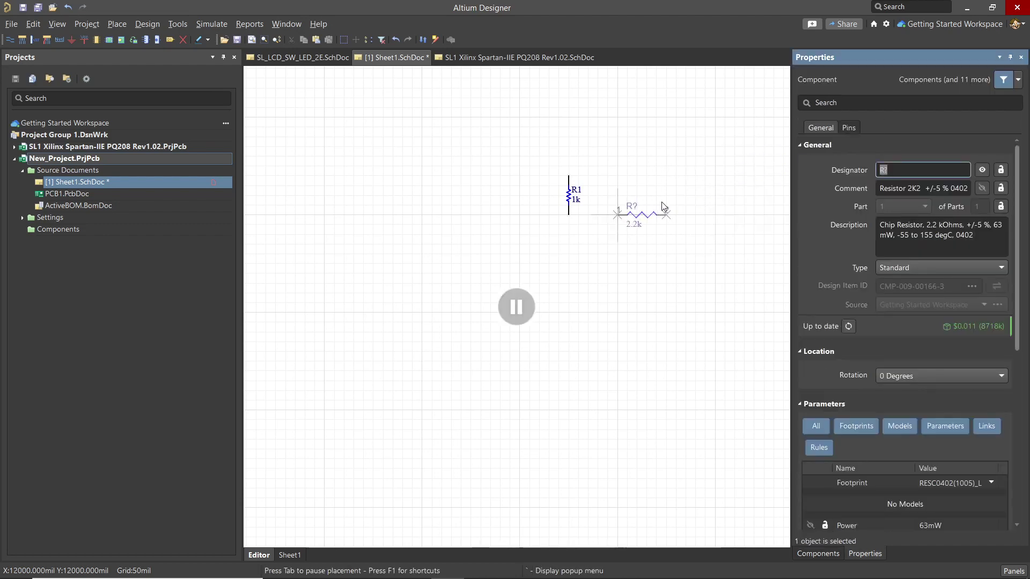
{"action": "left_click", "coordinate": [907, 170]}
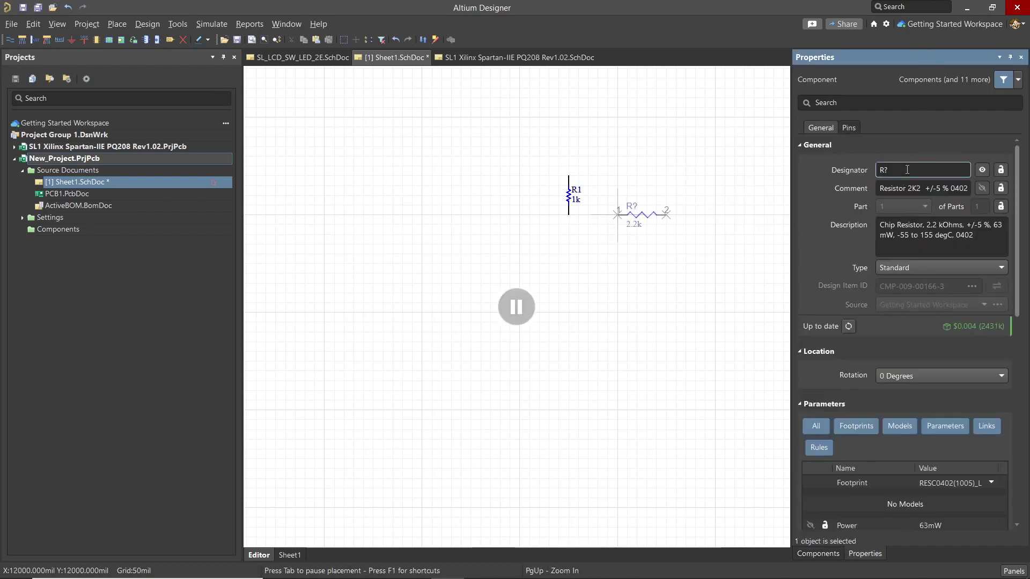
{"action": "type", "text": "2"}
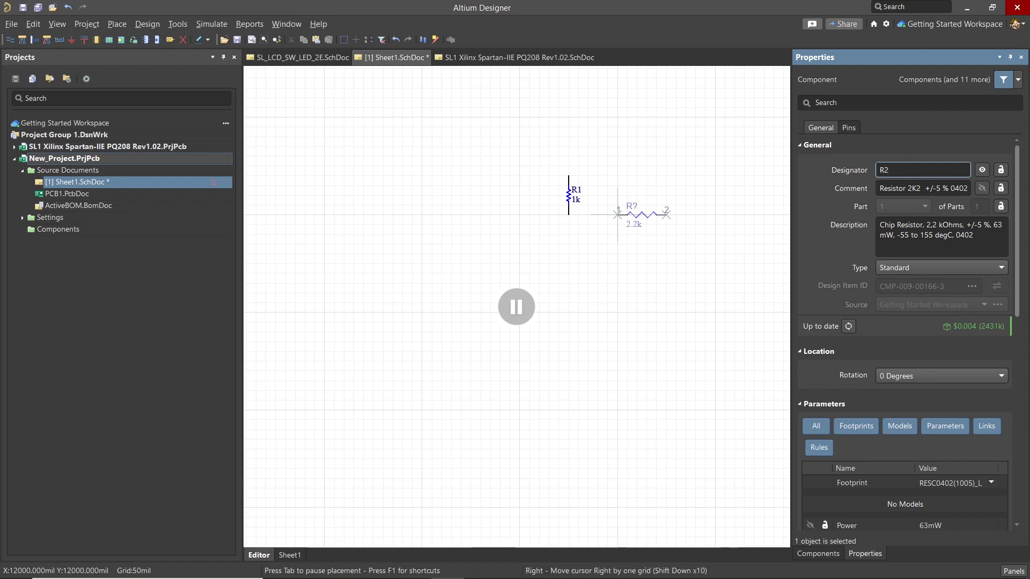
{"action": "key", "text": "Return"}
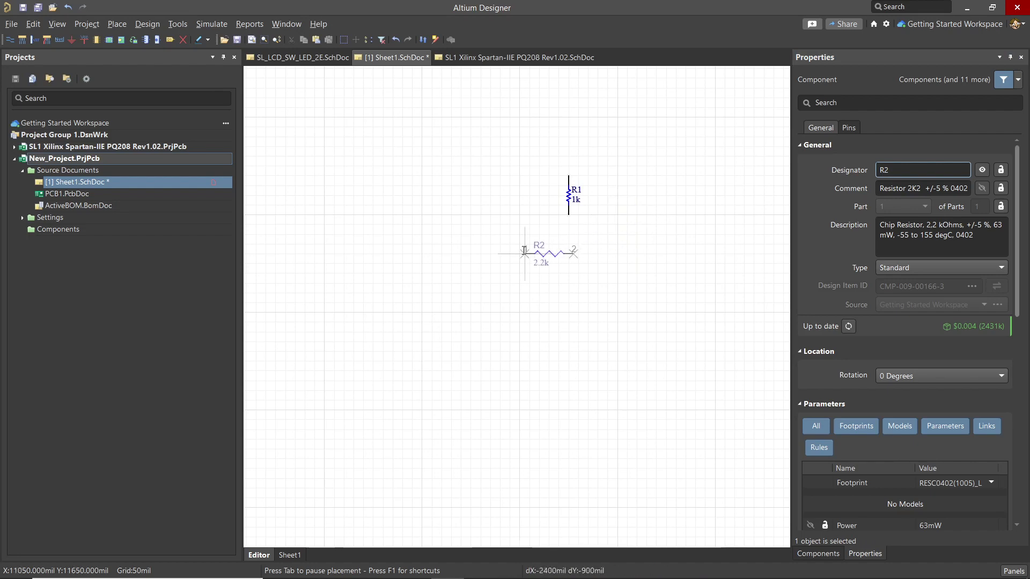
{"action": "left_click", "coordinate": [500, 215]}
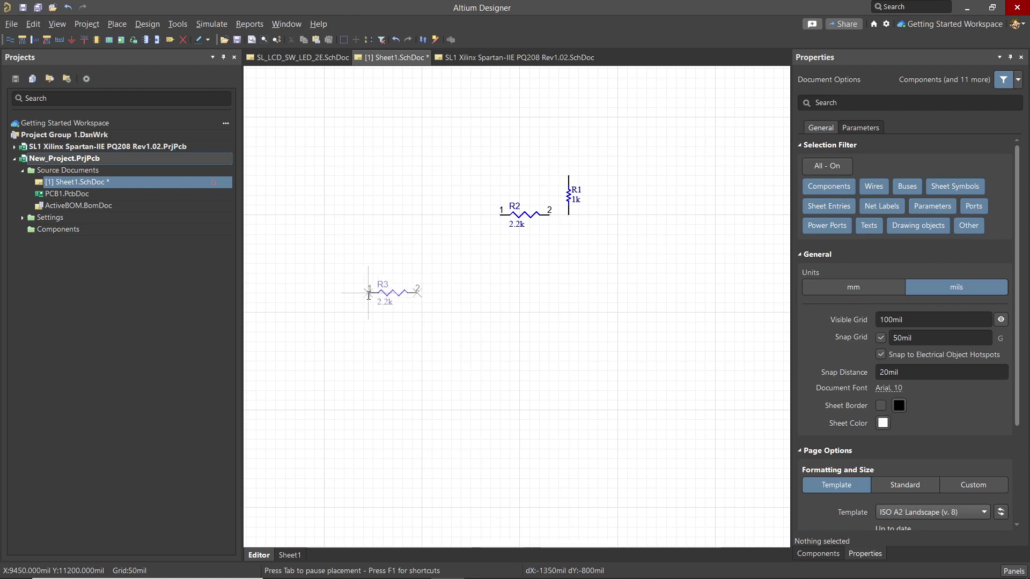
{"action": "left_click", "coordinate": [374, 292]}
{"action": "right_click", "coordinate": [565, 382]}
{"action": "left_click", "coordinate": [370, 287]}
{"action": "left_click", "coordinate": [544, 336]}
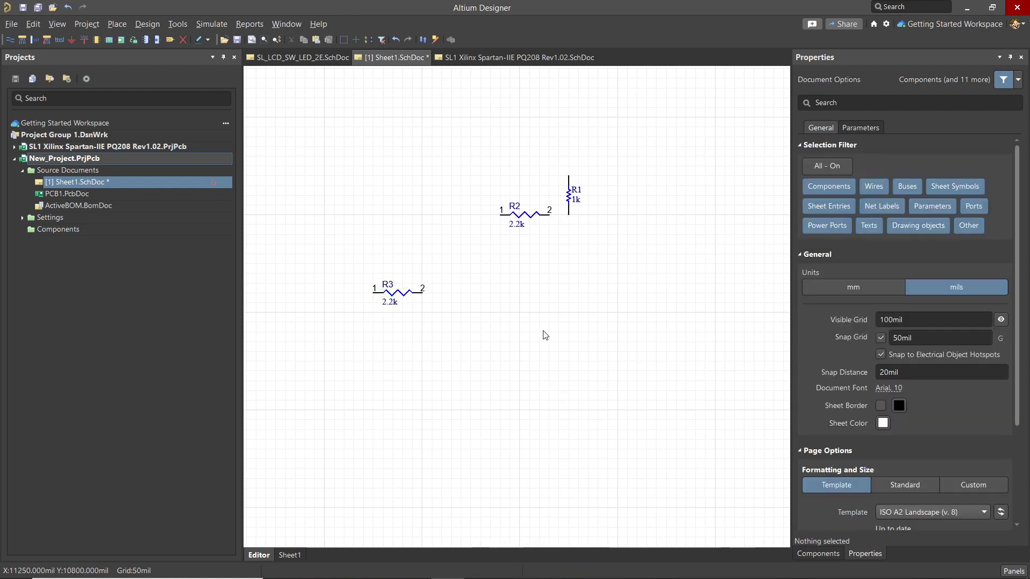
{"action": "left_click", "coordinate": [818, 553]}
Search the library for 3906 and, finding nothing, open the manufacturer part search.
{"action": "double_click", "coordinate": [839, 101]}
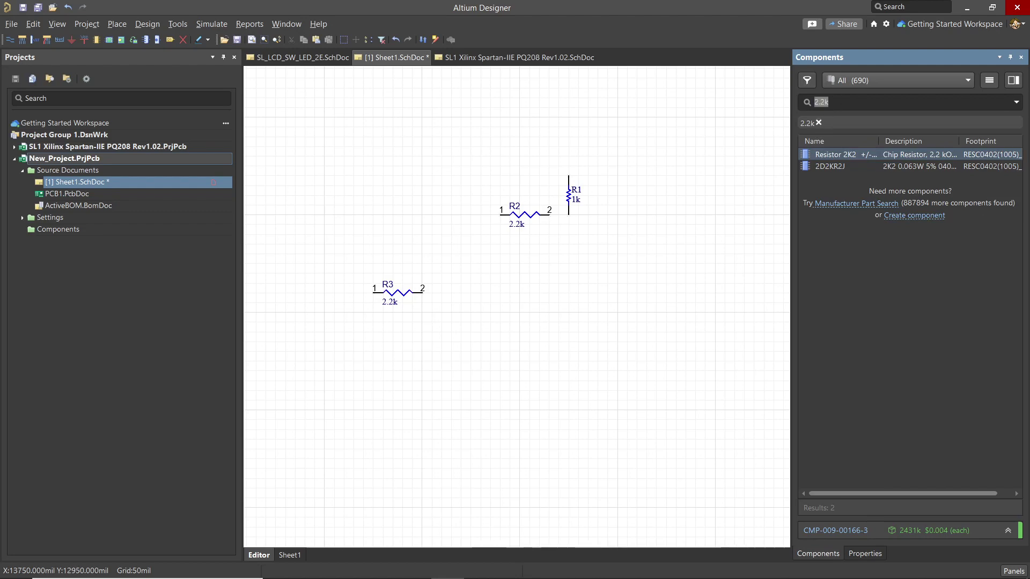
{"action": "type", "text": "3906"}
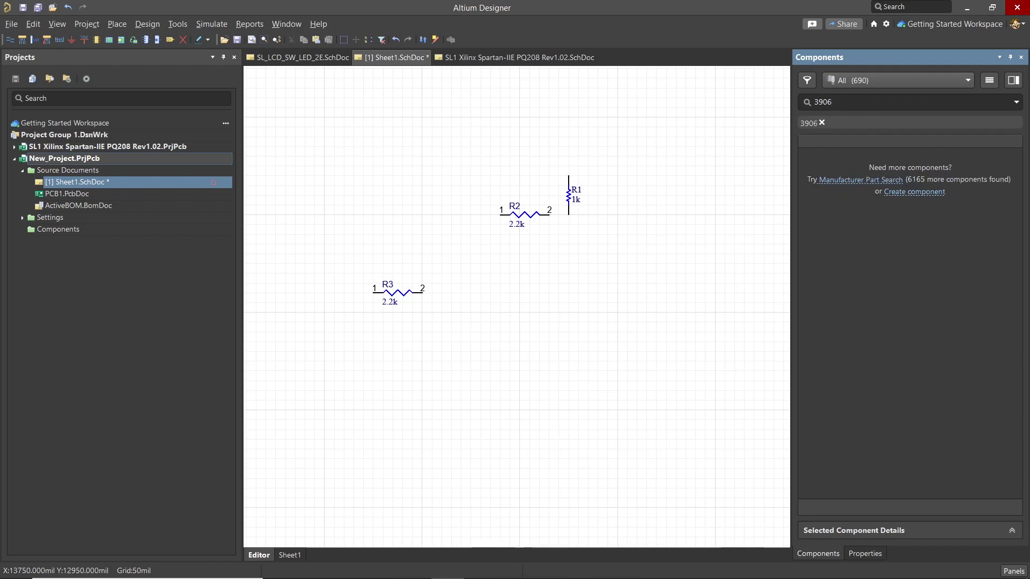
{"action": "key", "text": "BackSpace"}
{"action": "key", "text": "BackSpace"}
{"action": "key", "text": "BackSpace"}
{"action": "key", "text": "BackSpace"}
{"action": "left_click", "coordinate": [854, 182]}
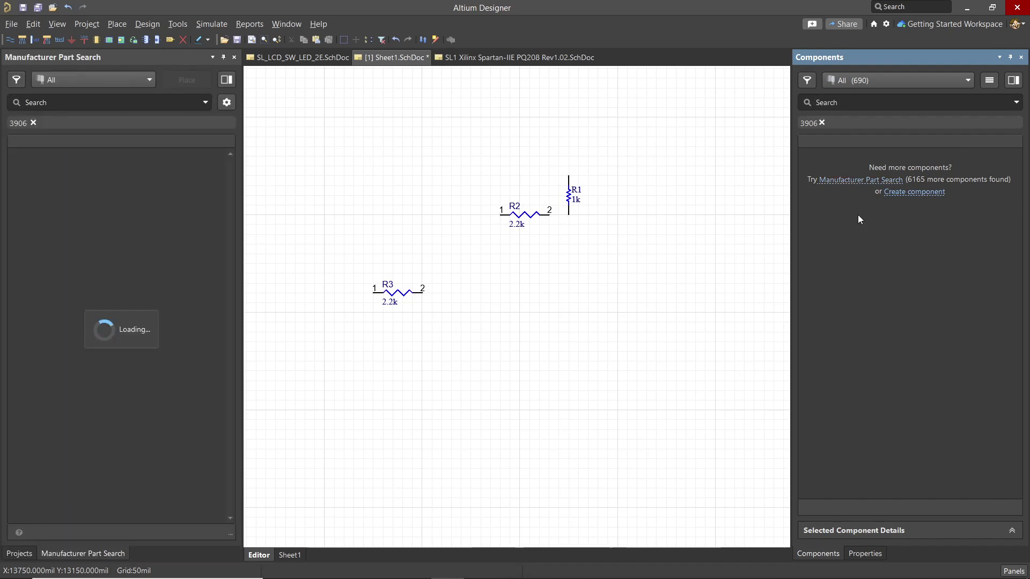
Dock the Manufacturer Part Search on the right and select MMBT3906LT1G from the results.
{"action": "left_click_drag", "start_coordinate": [20, 63], "coordinate": [829, 118]}
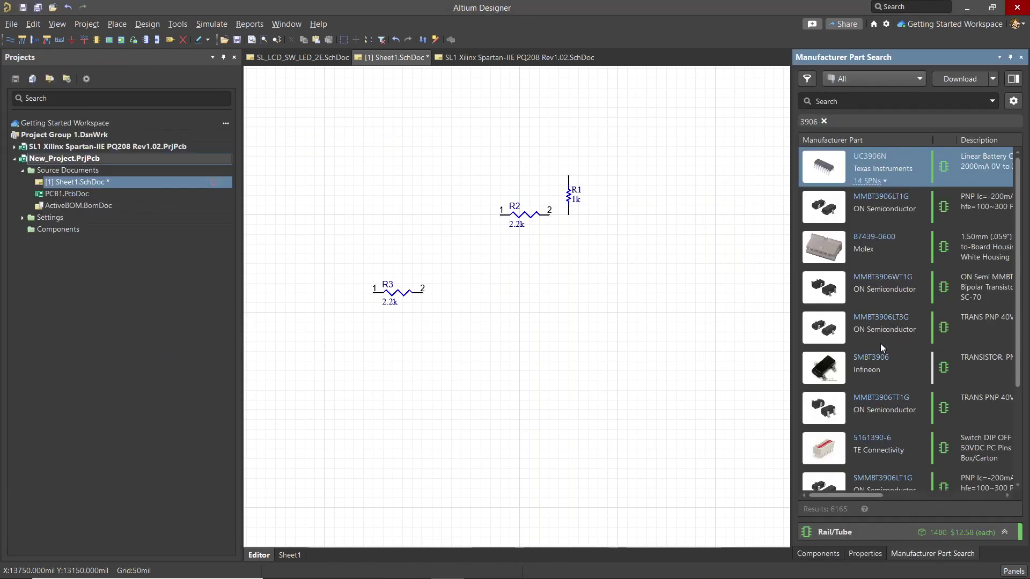
{"action": "scroll", "coordinate": [869, 344], "scroll_direction": "down", "scroll_amount": 3}
{"action": "scroll", "coordinate": [871, 343], "scroll_direction": "down", "scroll_amount": 5}
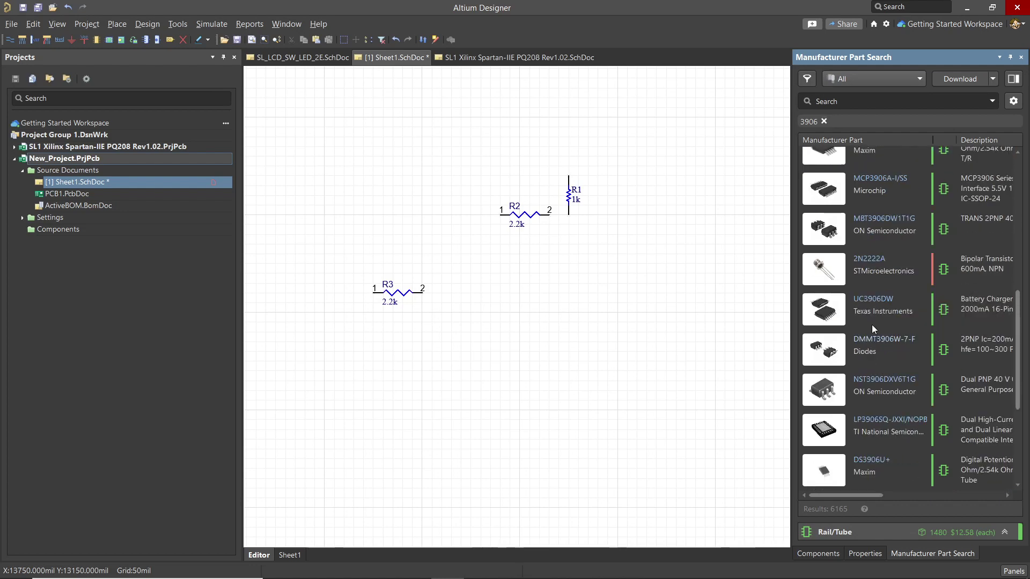
{"action": "scroll", "coordinate": [870, 290], "scroll_direction": "up", "scroll_amount": 5}
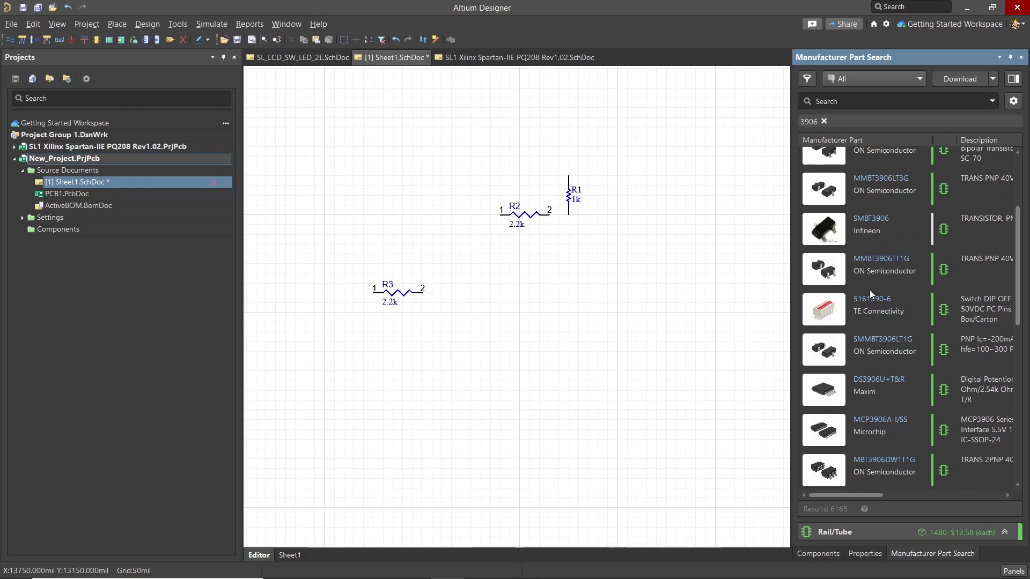
{"action": "scroll", "coordinate": [873, 310], "scroll_direction": "up", "scroll_amount": 3}
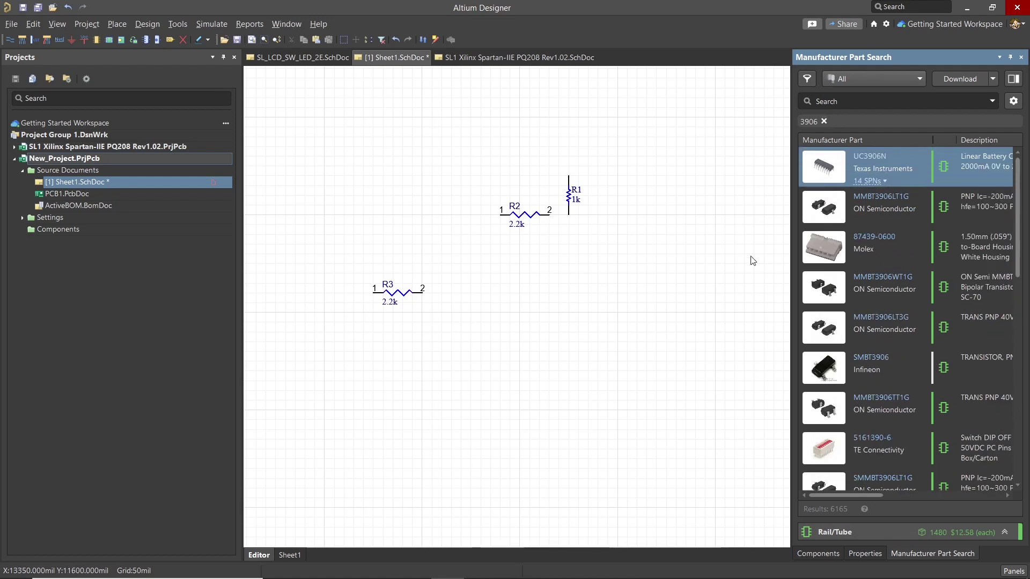
{"action": "left_click", "coordinate": [880, 198]}
Place the MMBT3906LT1G PNP transistor to the right of R1.
{"action": "right_click", "coordinate": [879, 198]}
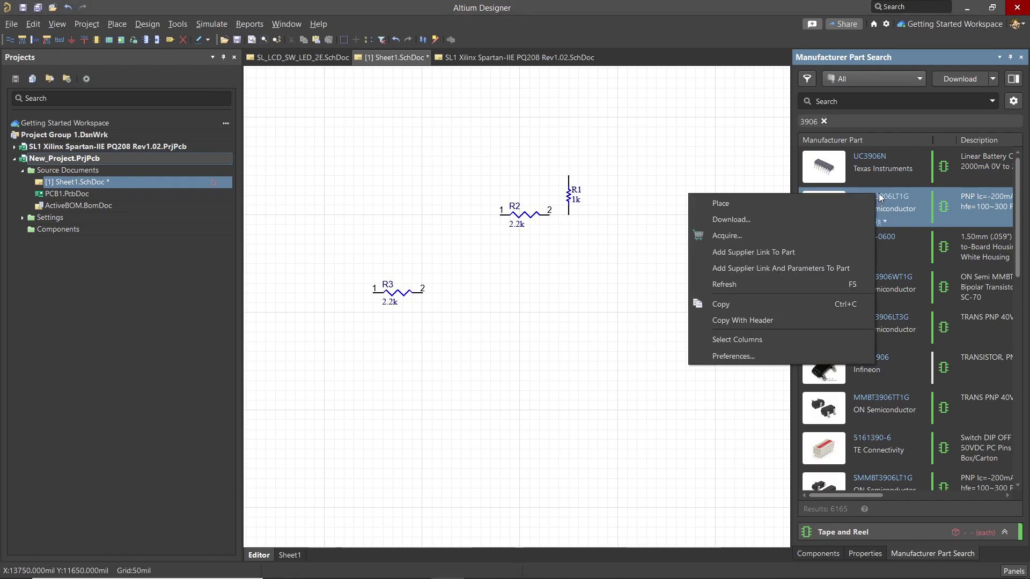
{"action": "left_click", "coordinate": [720, 203]}
{"action": "key", "text": "Tab"}
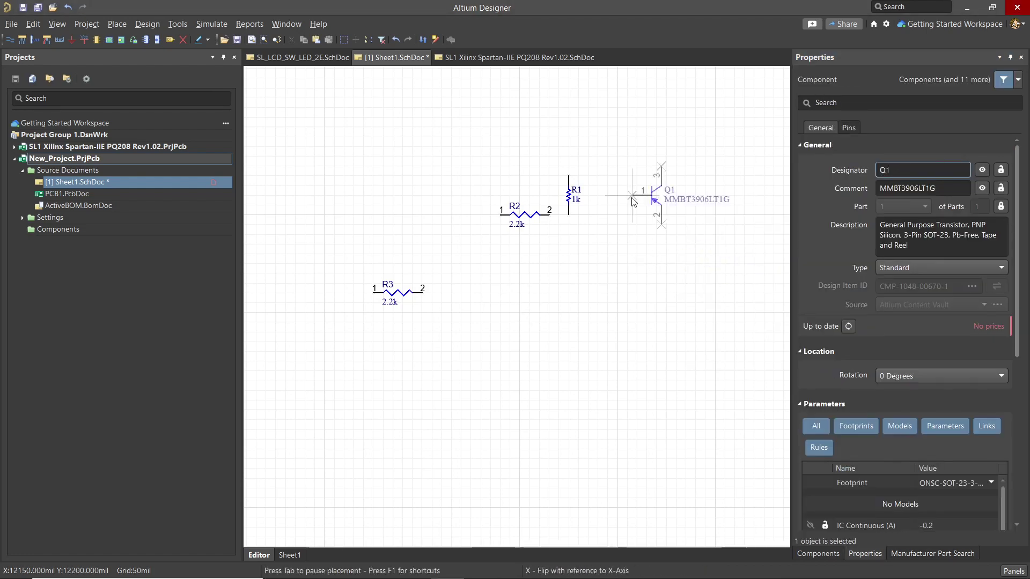
{"action": "key", "text": "x"}
{"action": "key", "text": "y"}
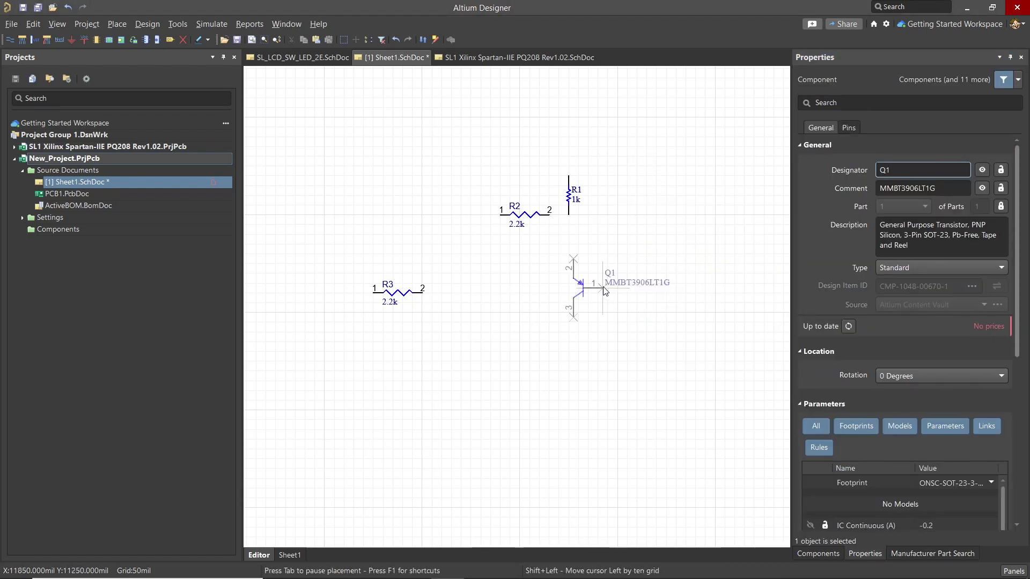
{"action": "key", "text": "x"}
{"action": "left_click", "coordinate": [602, 214]}
{"action": "key", "text": "Escape"}
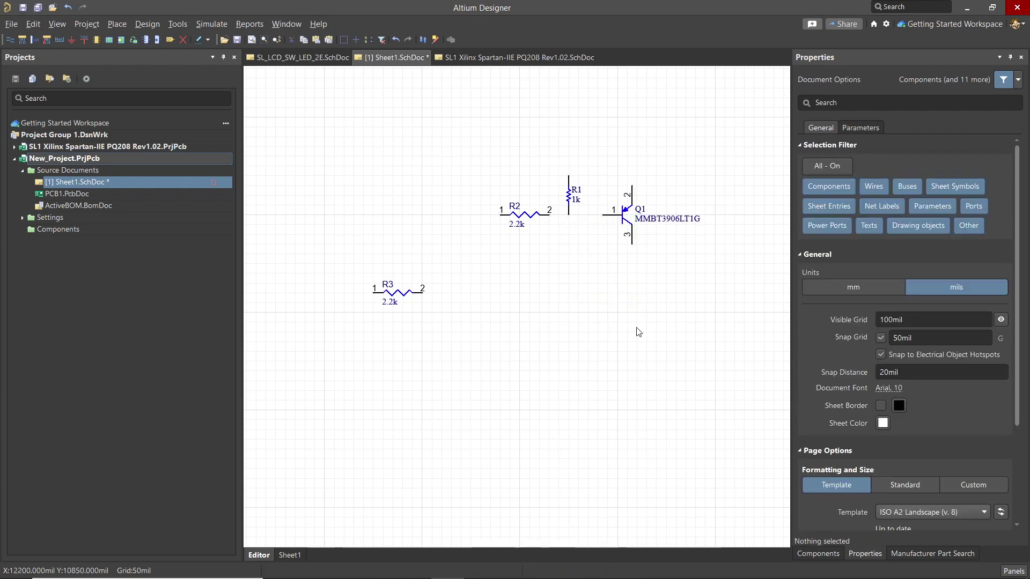
Place the MMBT3904LT1G NPN transistor as Q1 beside R3.
{"action": "left_click", "coordinate": [932, 553]}
{"action": "right_click", "coordinate": [869, 269]}
{"action": "left_click", "coordinate": [775, 282]}
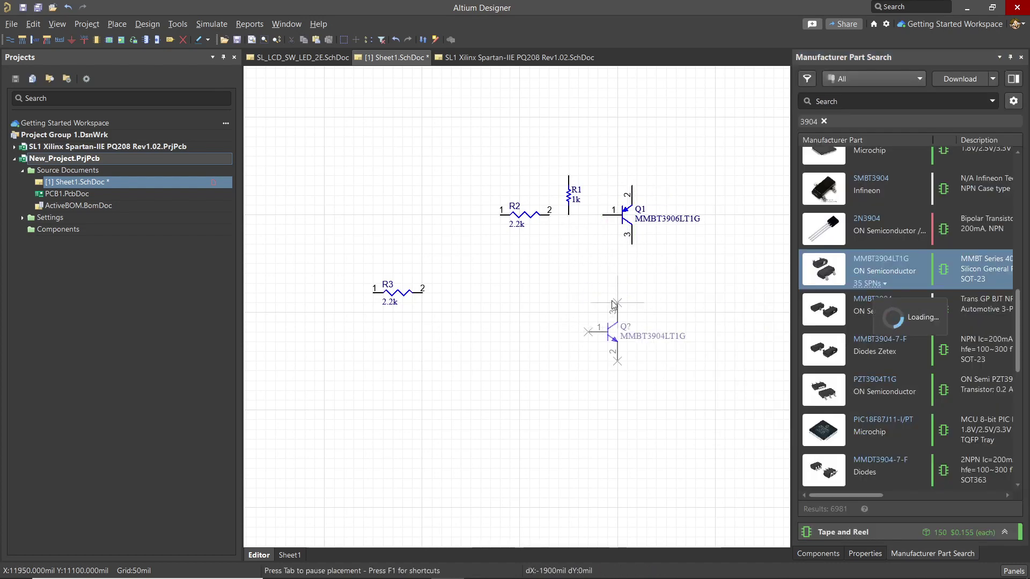
{"action": "key", "text": "Tab"}
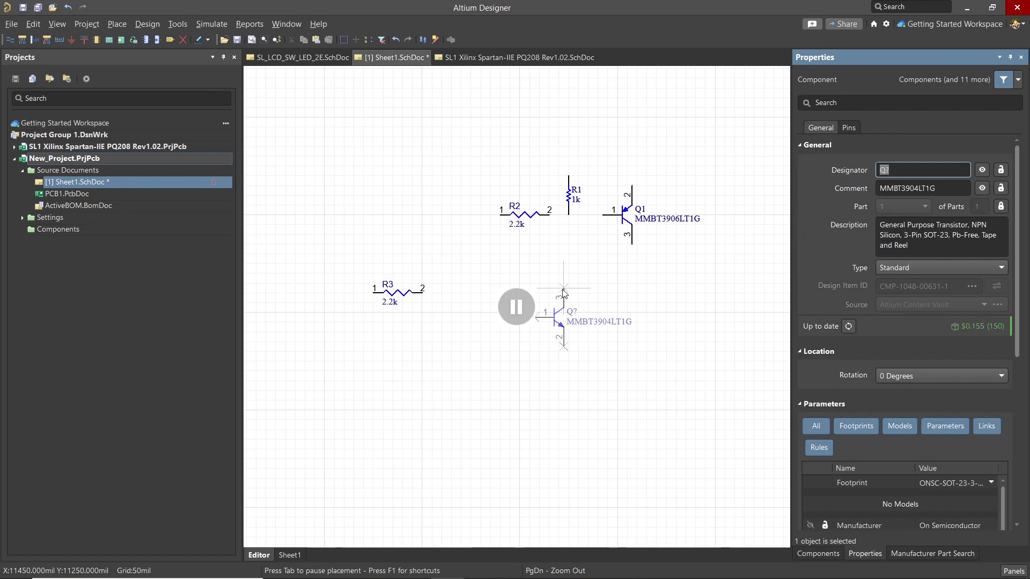
{"action": "type", "text": "Q1"}
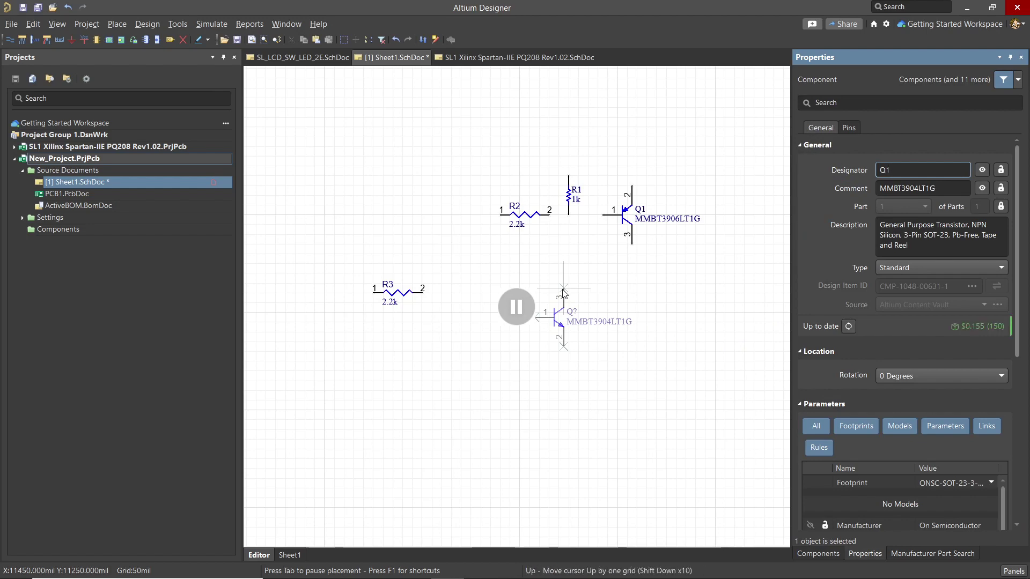
{"action": "key", "text": "Return"}
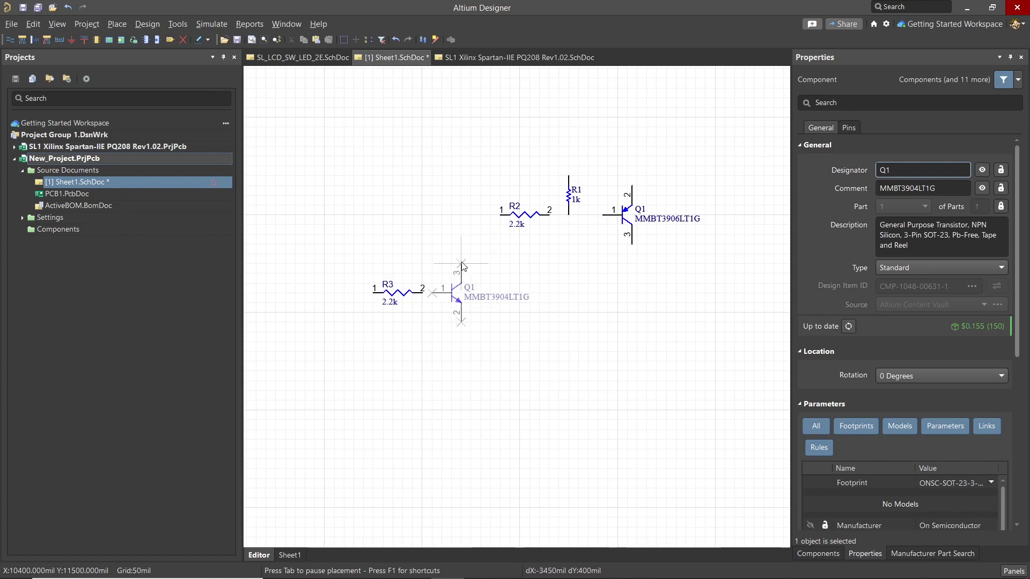
{"action": "left_click", "coordinate": [468, 265]}
{"action": "key", "text": "Escape"}
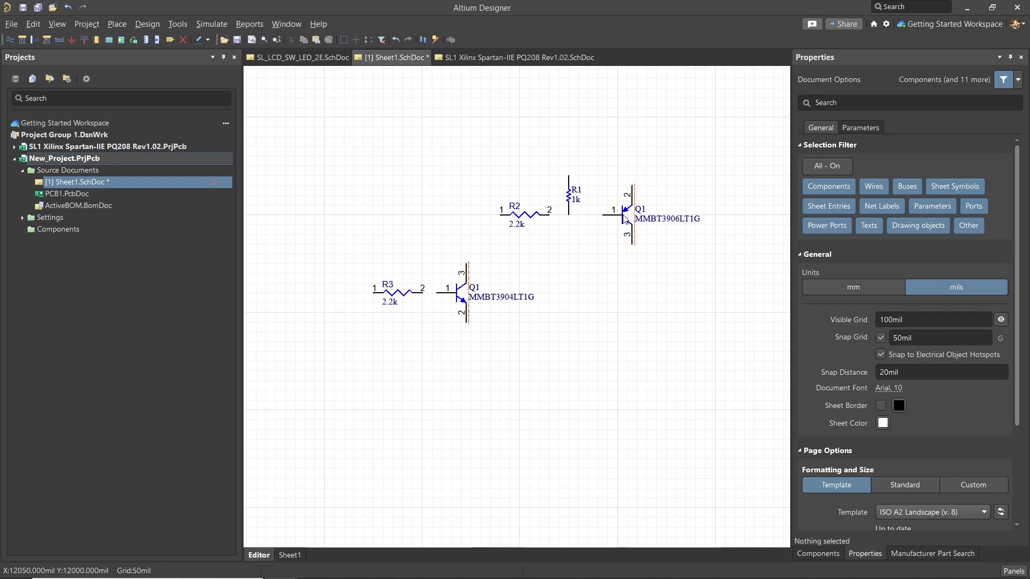
Rename the upper MMBT3906LT1G transistor to Q2.
{"action": "left_click", "coordinate": [462, 299]}
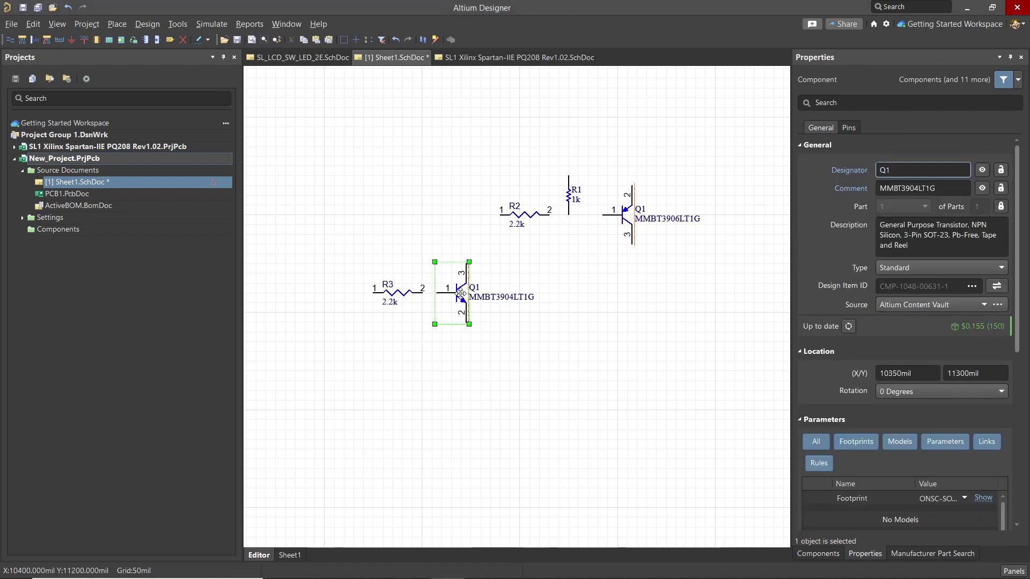
{"action": "left_click", "coordinate": [626, 222]}
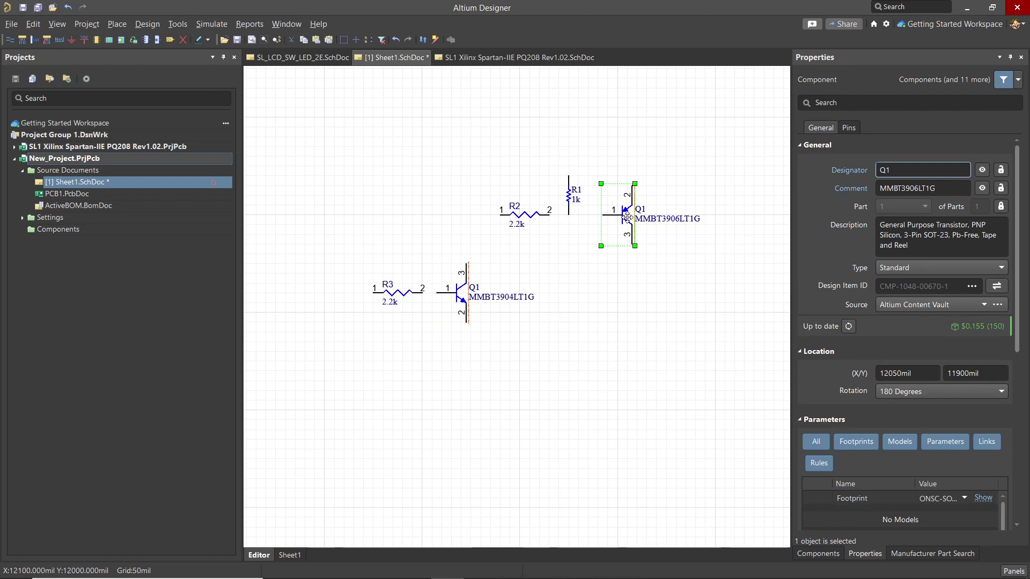
{"action": "left_click", "coordinate": [912, 172]}
{"action": "key", "text": "Return"}
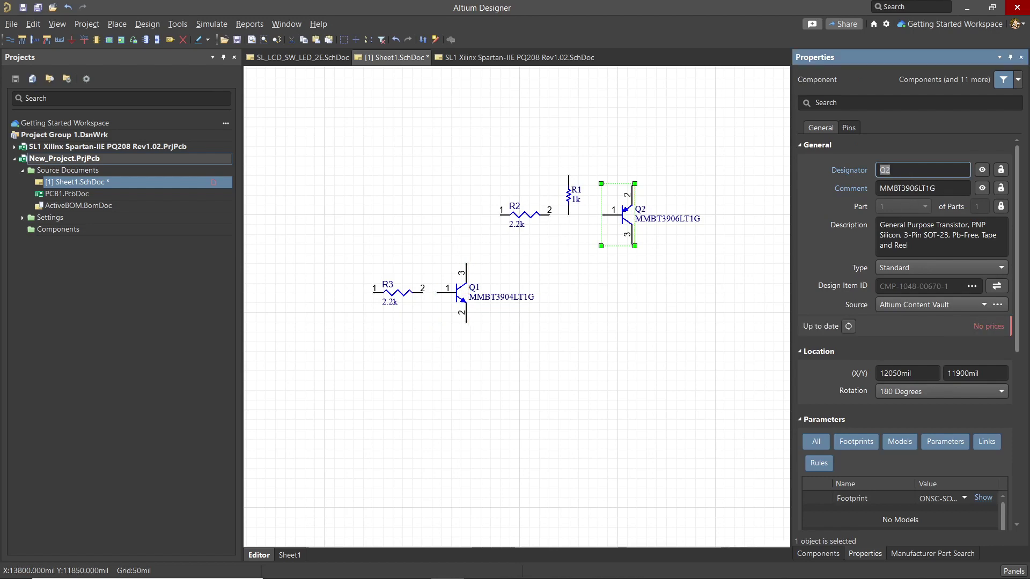
{"action": "left_click", "coordinate": [569, 429]}
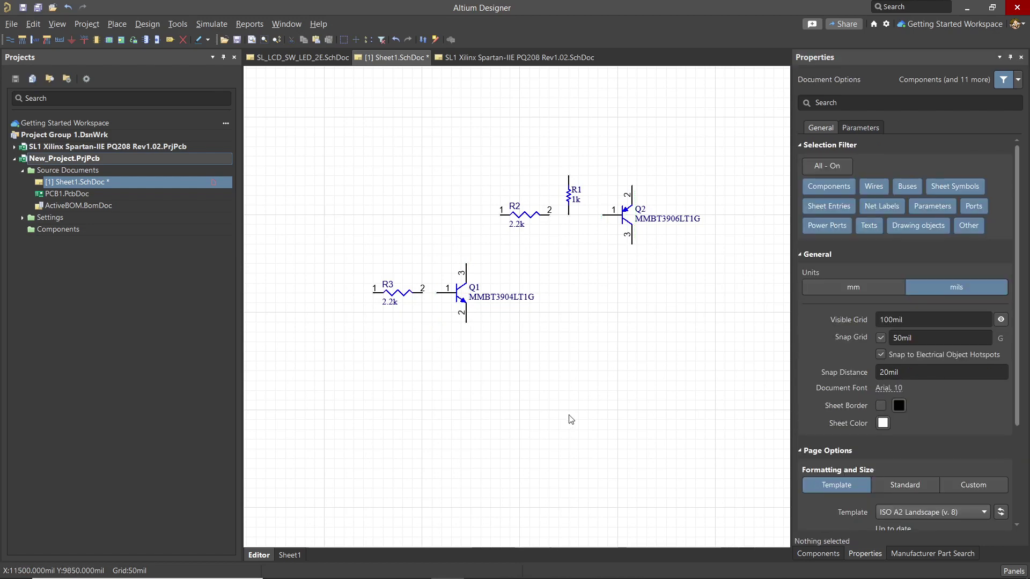
Place the B2P-VH(LF)(SN) connector with designator Out to the right of Q1.
{"action": "key", "text": "p"}
{"action": "key", "text": "p"}
{"action": "type", "text": "B"}
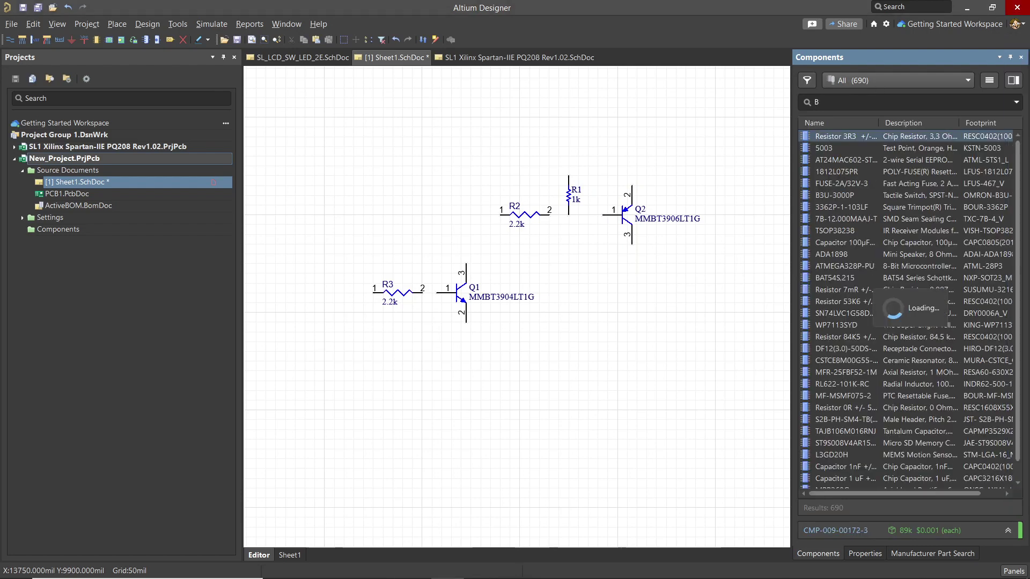
{"action": "type", "text": "2P"}
{"action": "double_click", "coordinate": [840, 154]}
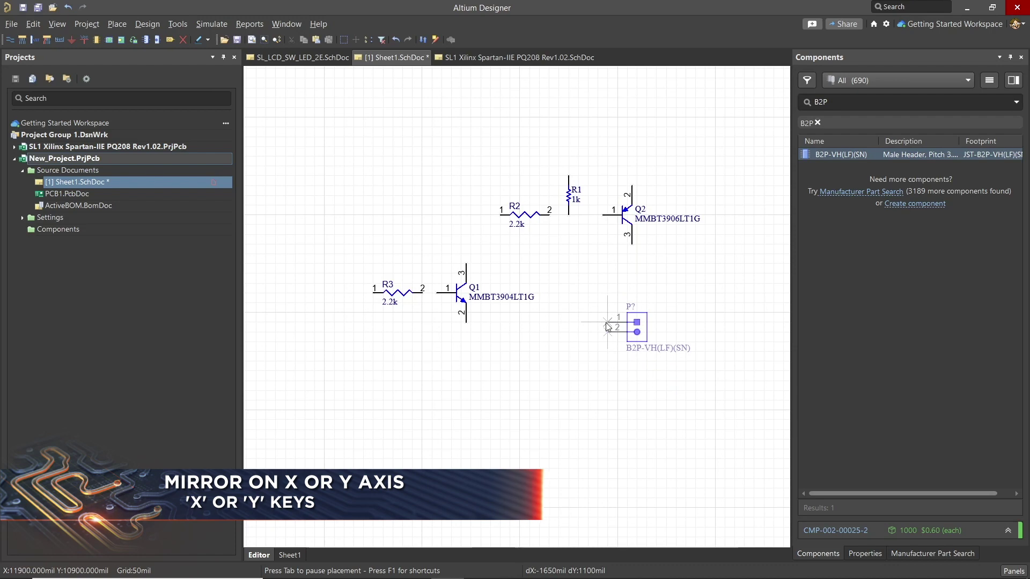
{"action": "key", "text": "x"}
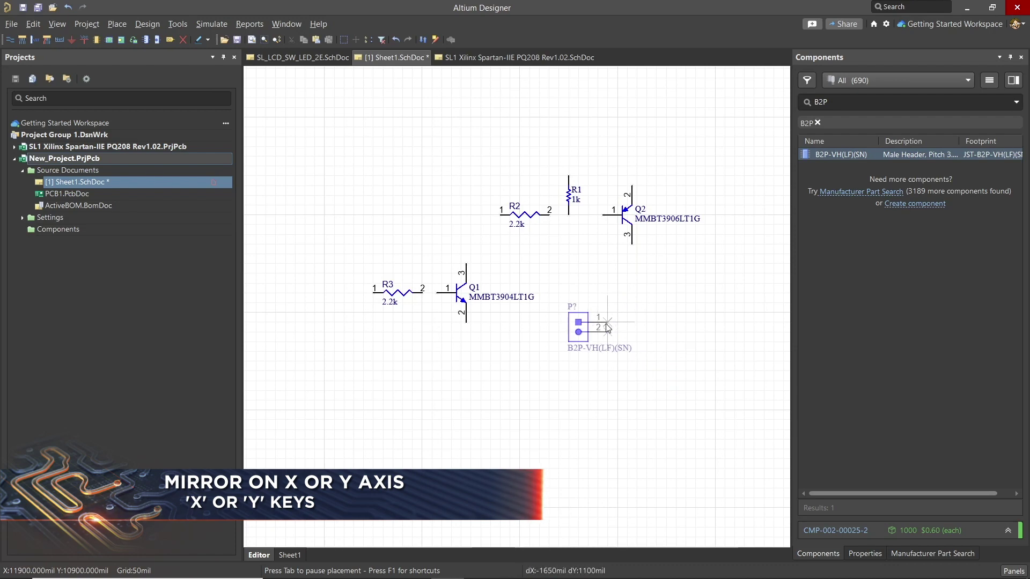
{"action": "key", "text": "x"}
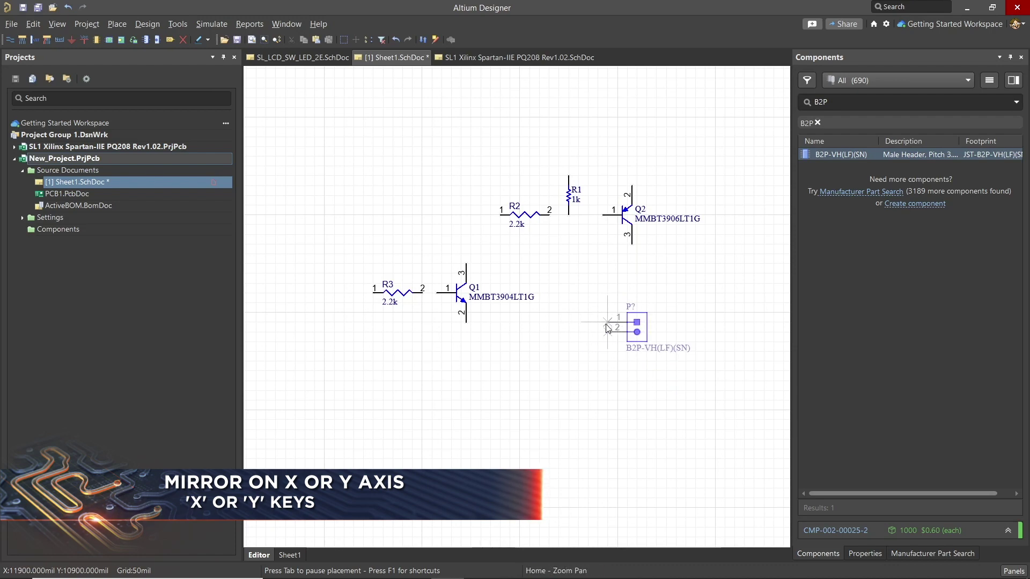
{"action": "key", "text": "Tab"}
{"action": "type", "text": "Out"}
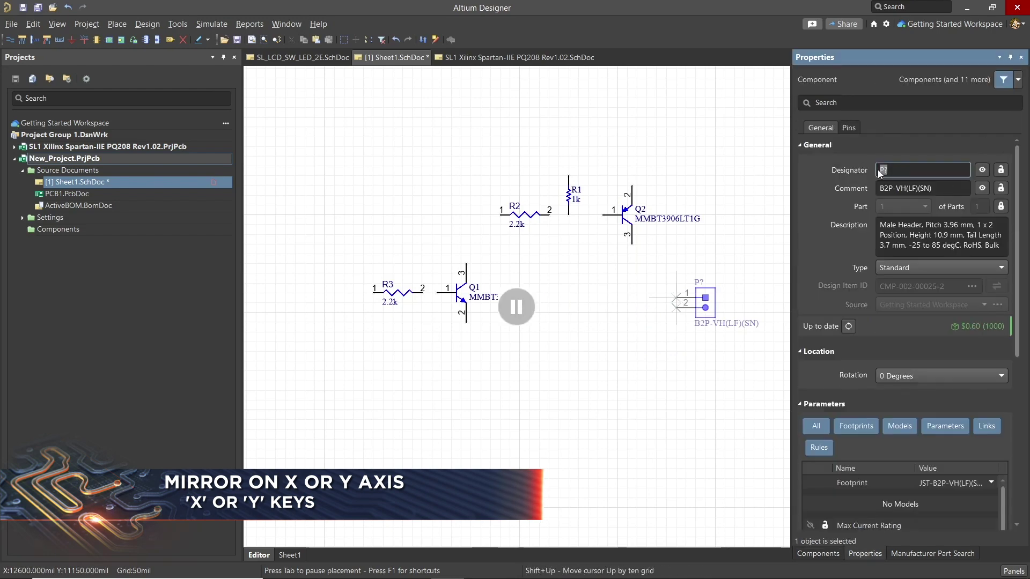
{"action": "key", "text": "Return"}
{"action": "left_click", "coordinate": [646, 314]}
{"action": "key", "text": "Escape"}
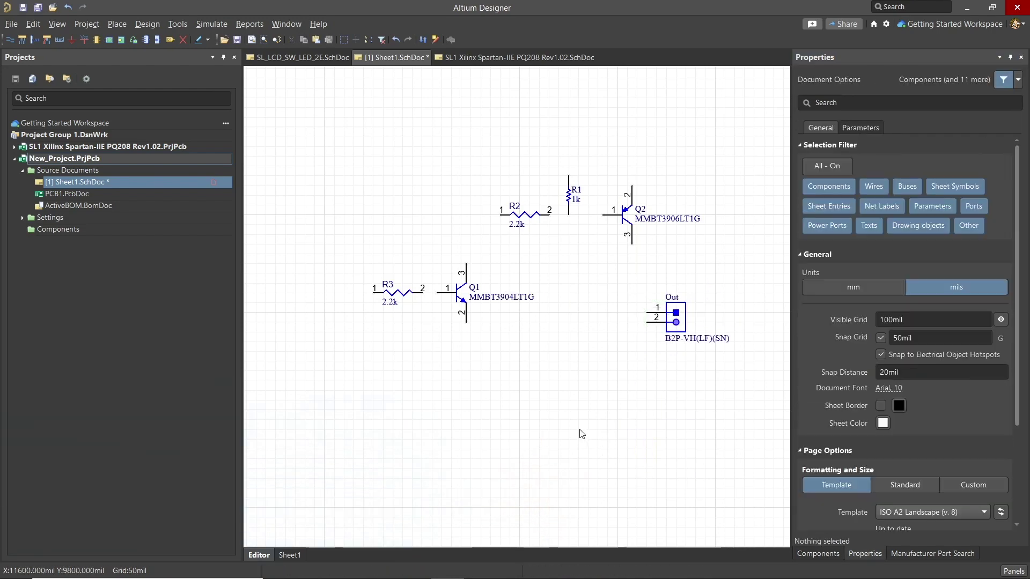
Place the B3P-VH(LF)(SN) connector at the upper left with designator IN1.
{"action": "left_click", "coordinate": [818, 553]}
{"action": "left_click_drag", "start_coordinate": [819, 151], "coordinate": [269, 200]}
{"action": "double_click", "coordinate": [280, 206]}
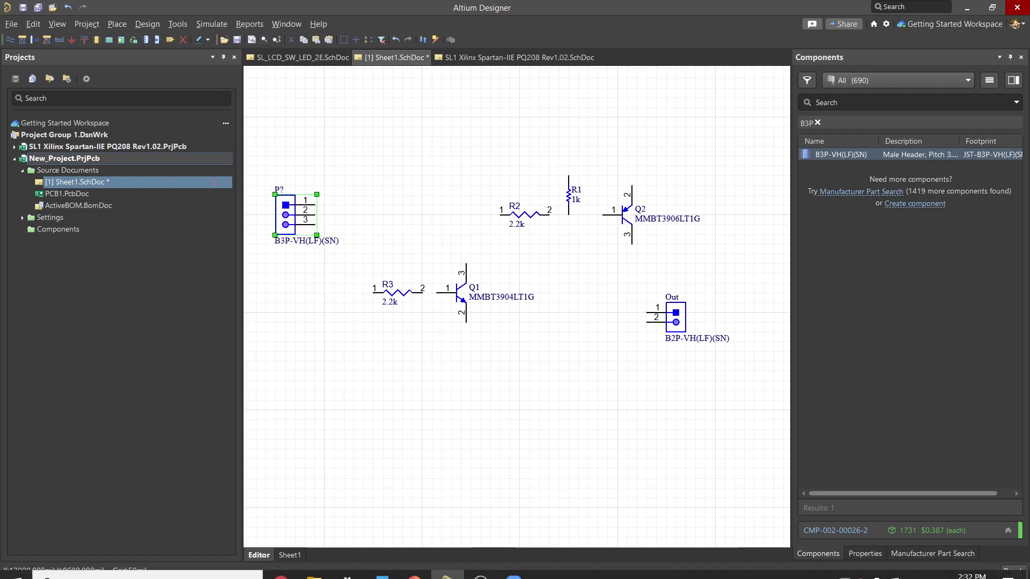
{"action": "type", "text": "IN1"}
{"action": "left_click", "coordinate": [379, 374]}
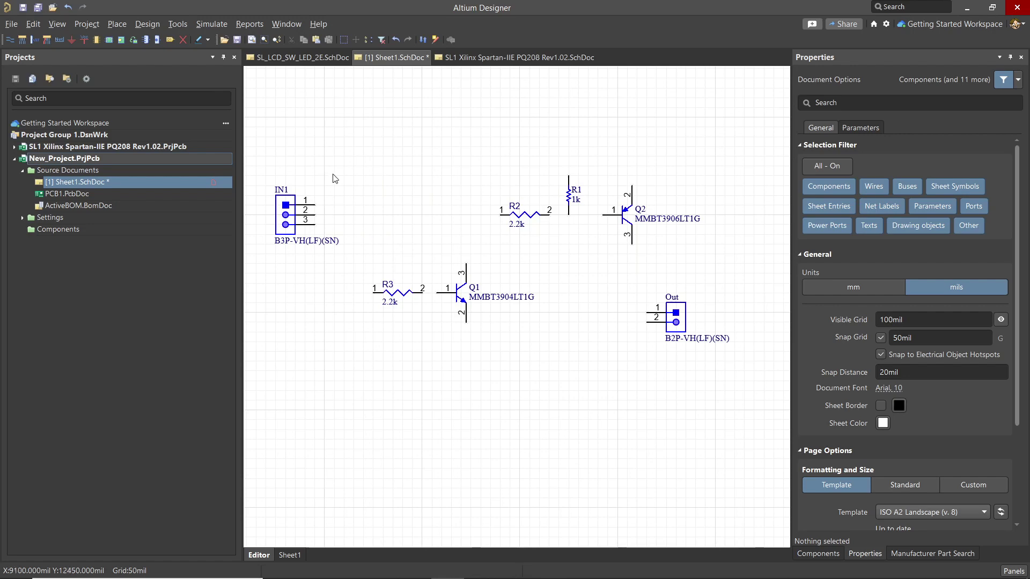
{"action": "right_click", "coordinate": [71, 41]}
Place a downward-pointing GND power port on pin 3 of connector IN1.
{"action": "key", "text": "Escape"}
{"action": "left_click", "coordinate": [70, 40]}
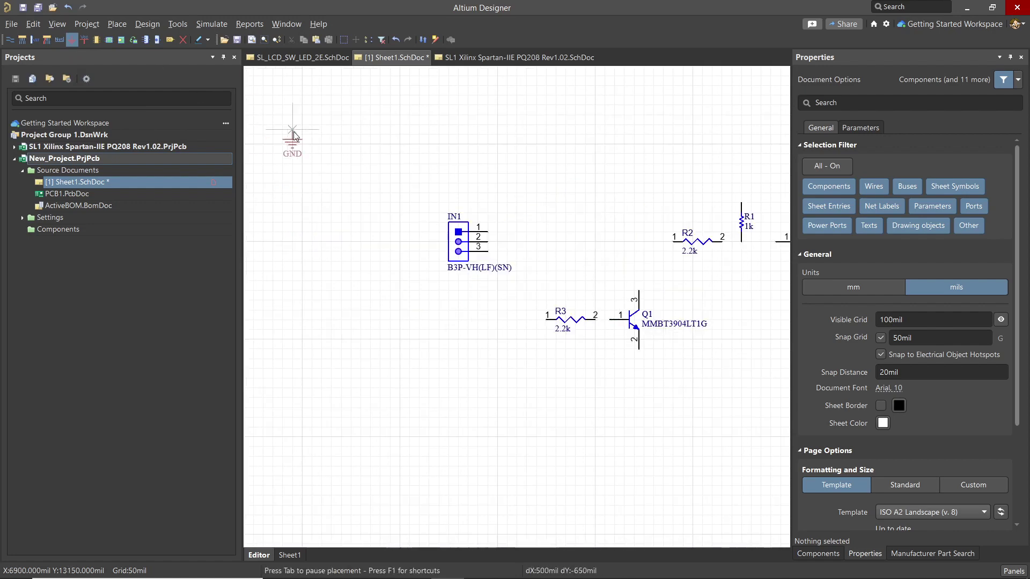
{"action": "key", "text": "End"}
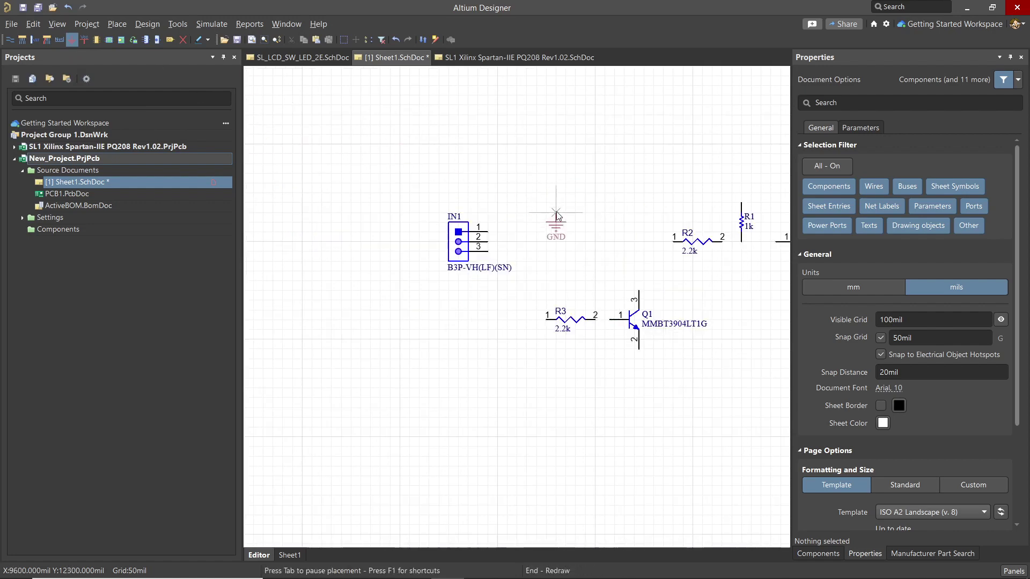
{"action": "key", "text": "Home"}
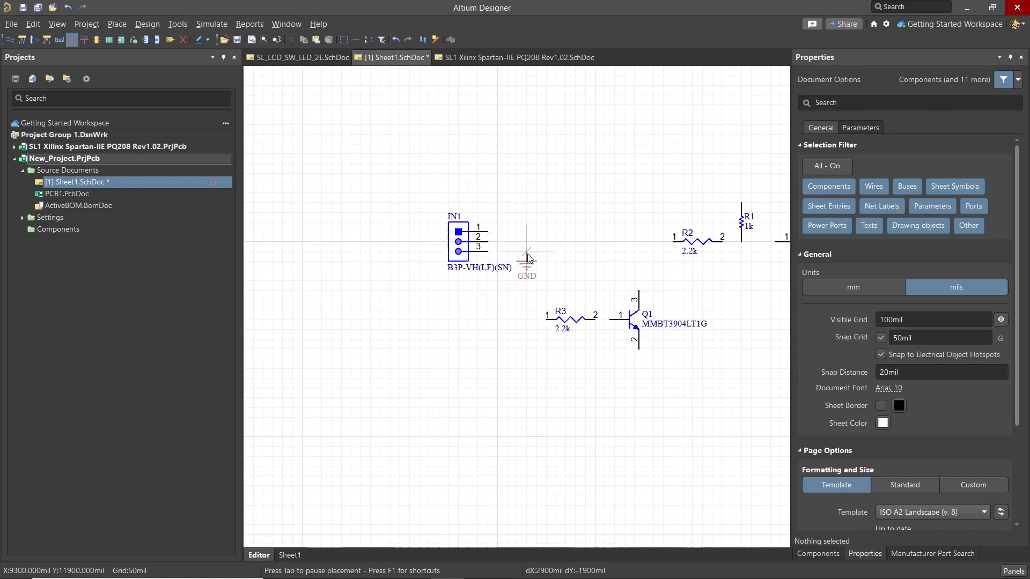
{"action": "key", "text": "space"}
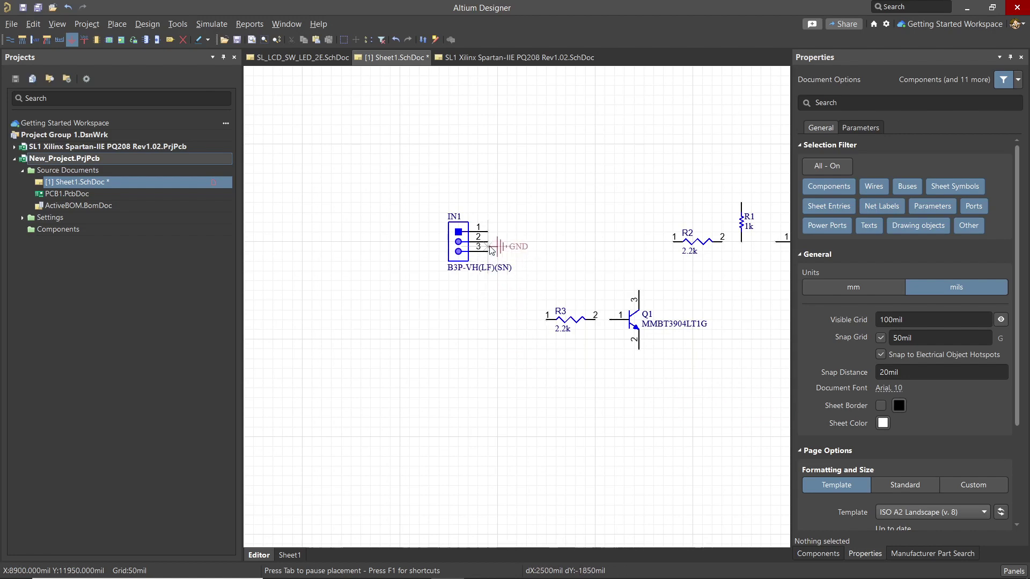
{"action": "key", "text": "shift+space"}
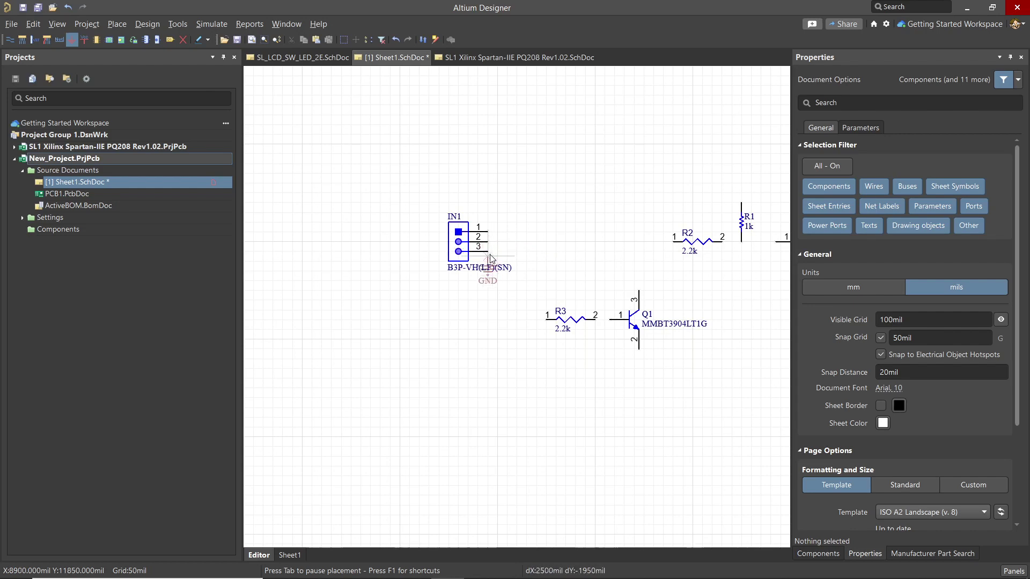
{"action": "left_click", "coordinate": [487, 252]}
Shift IN1's B3P-VH(LF)(SN) label left, clear of the new ground port.
{"action": "key", "text": "Escape"}
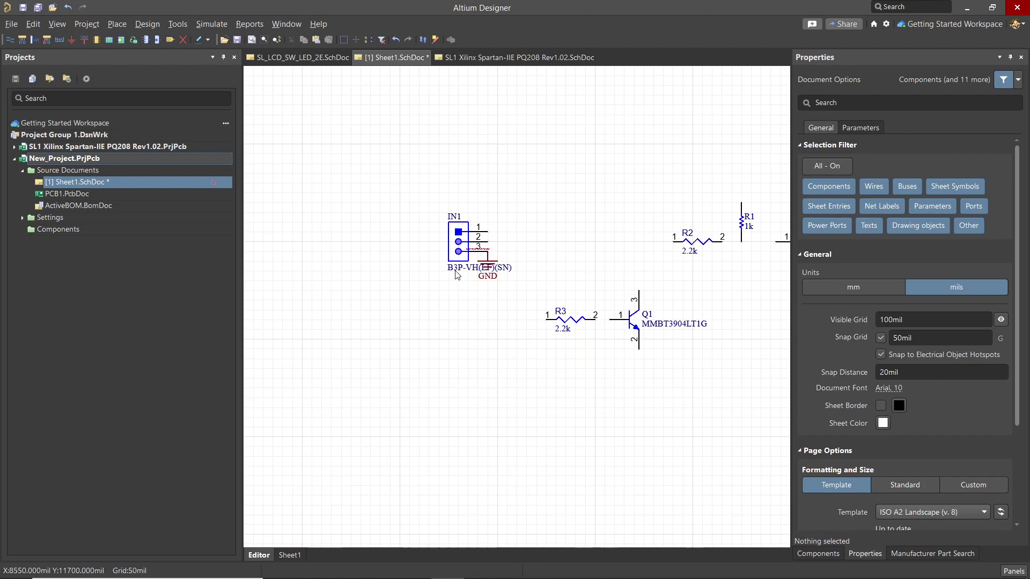
{"action": "left_click_drag", "start_coordinate": [458, 273], "coordinate": [409, 283]}
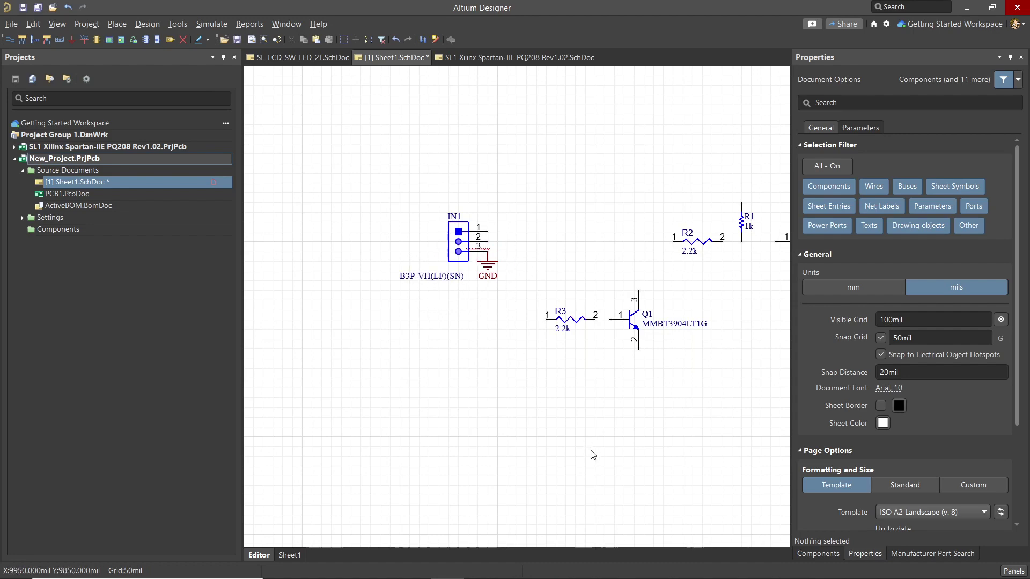
{"action": "right_click_drag", "start_coordinate": [573, 451], "coordinate": [488, 433]}
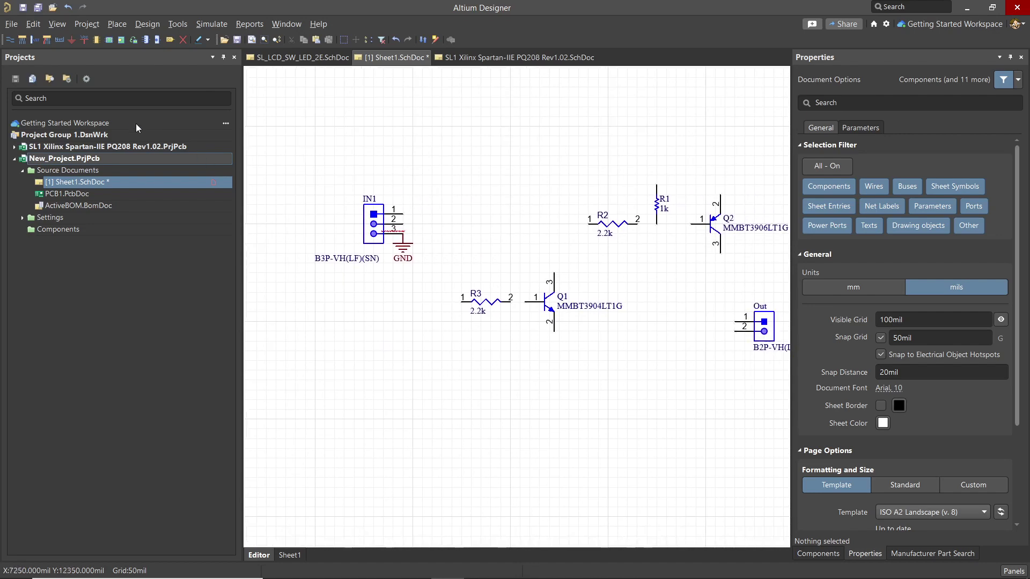
Place a supply power port renamed +12 on pin 1 of IN1.
{"action": "left_click", "coordinate": [80, 39]}
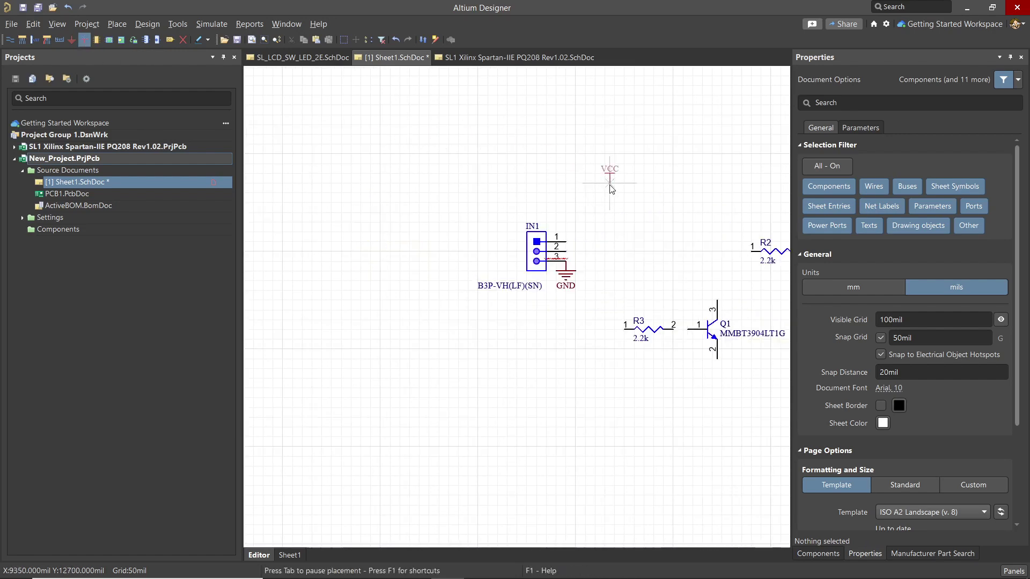
{"action": "key", "text": "Tab"}
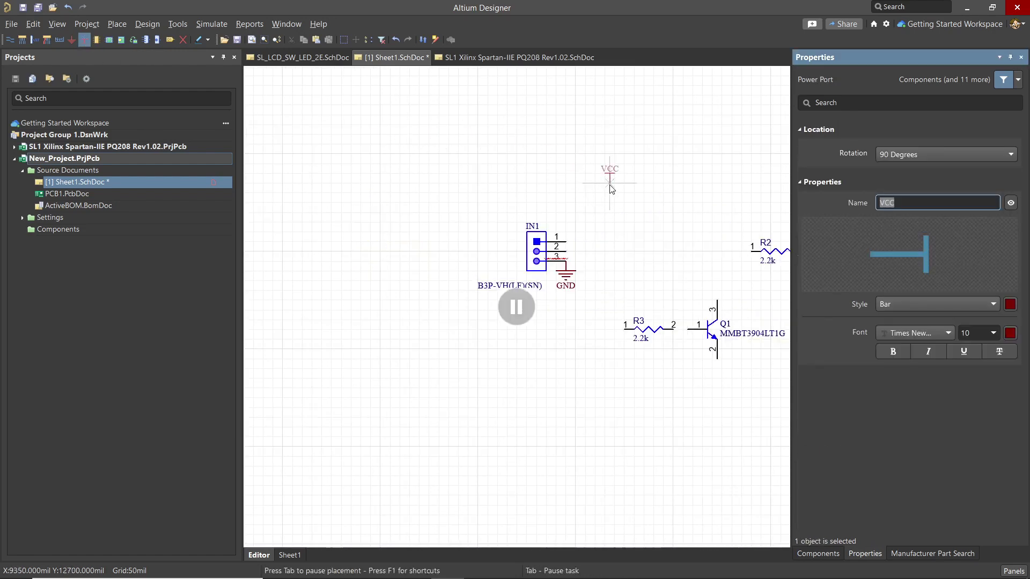
{"action": "key", "text": "Page_Up"}
{"action": "type", "text": "+12"}
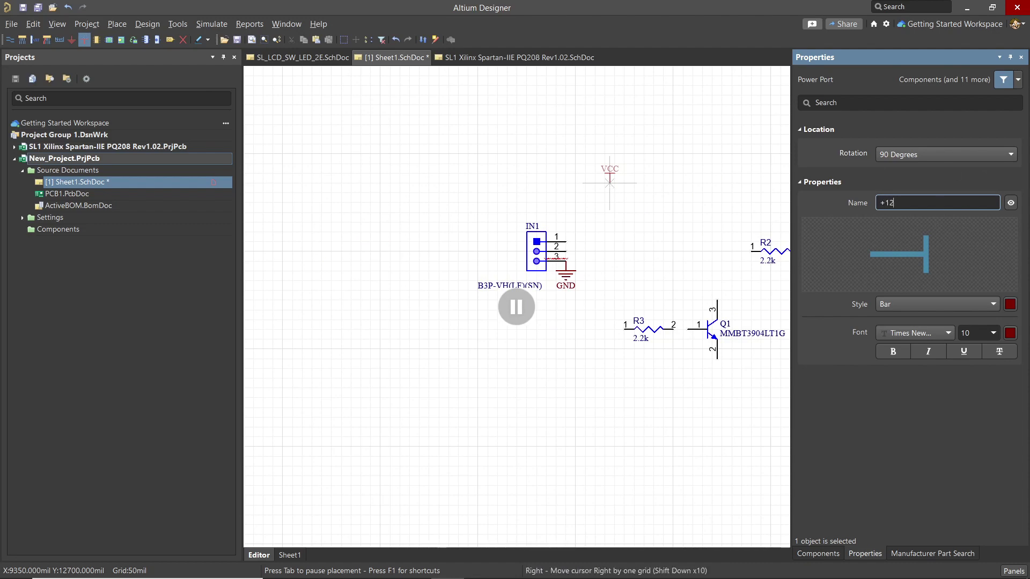
{"action": "key", "text": "Return"}
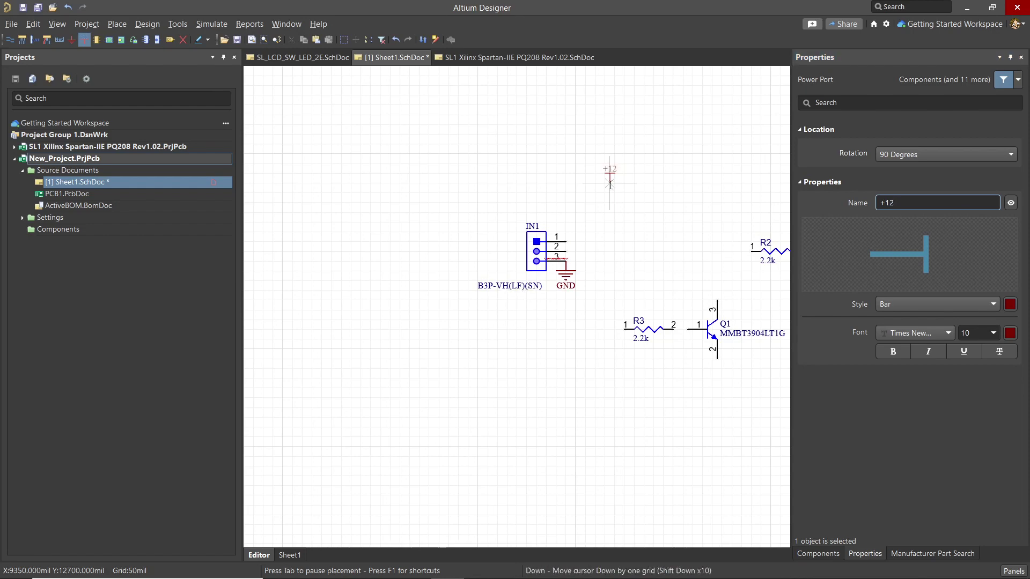
{"action": "left_click", "coordinate": [567, 241]}
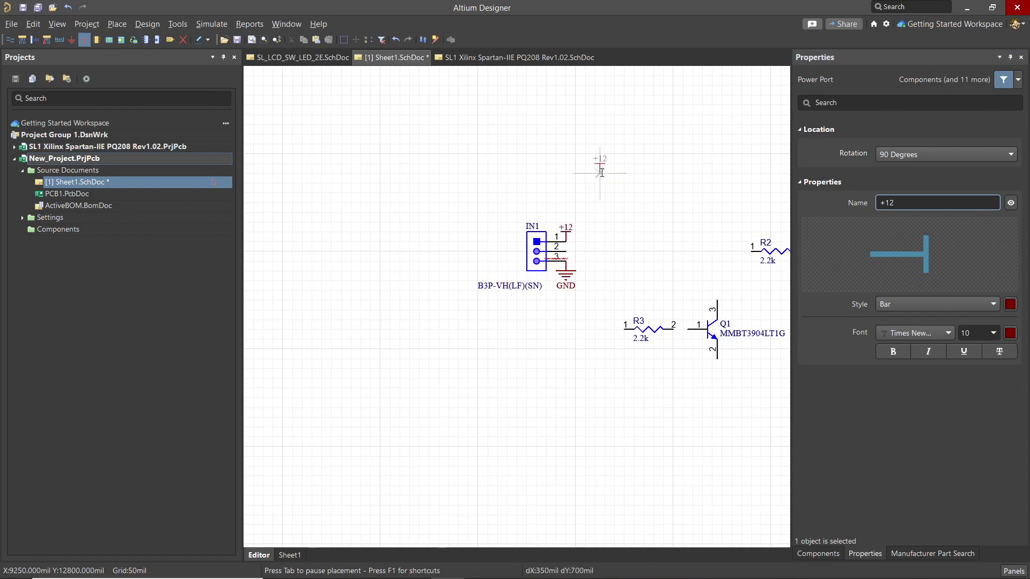
{"action": "key", "text": "Escape"}
{"action": "left_click", "coordinate": [384, 239]}
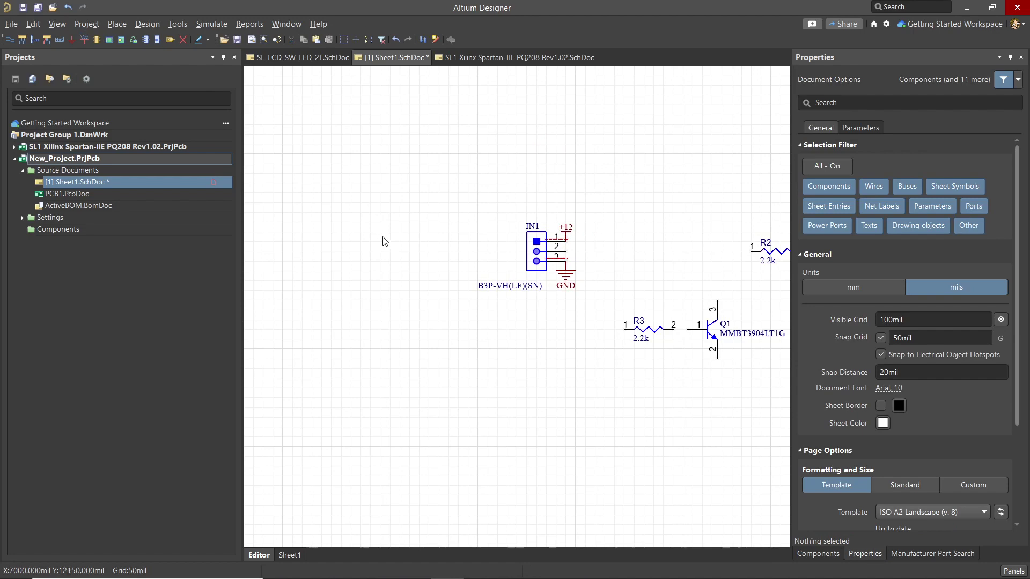
{"action": "right_click", "coordinate": [529, 149]}
{"action": "left_click", "coordinate": [71, 39]}
Ground Out pin 2, then wire IN1 pin 2 to R2 and R2 to Q2's base past R1.
{"action": "left_click", "coordinate": [626, 406]}
{"action": "key", "text": "Escape"}
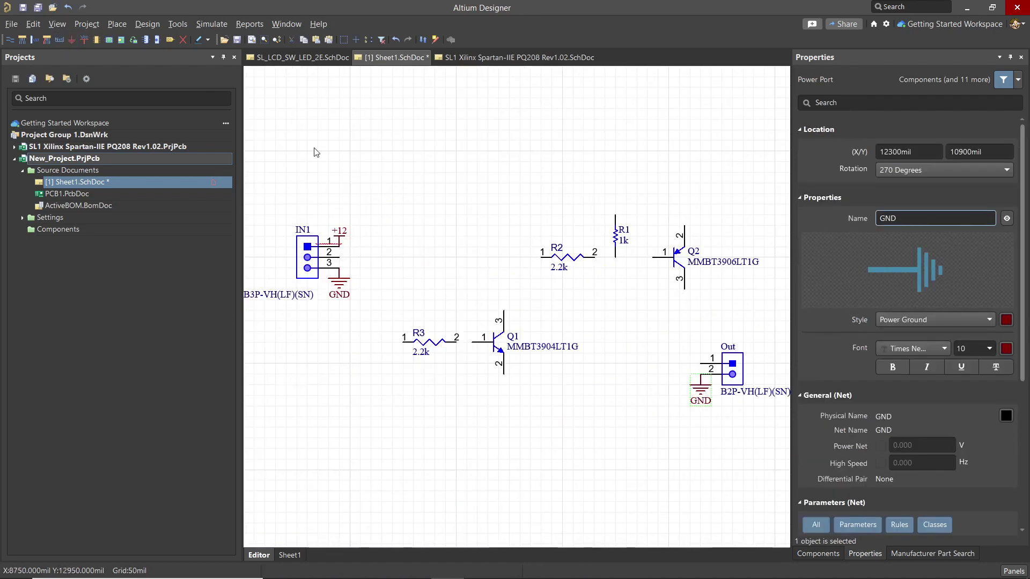
{"action": "left_click", "coordinate": [9, 42]}
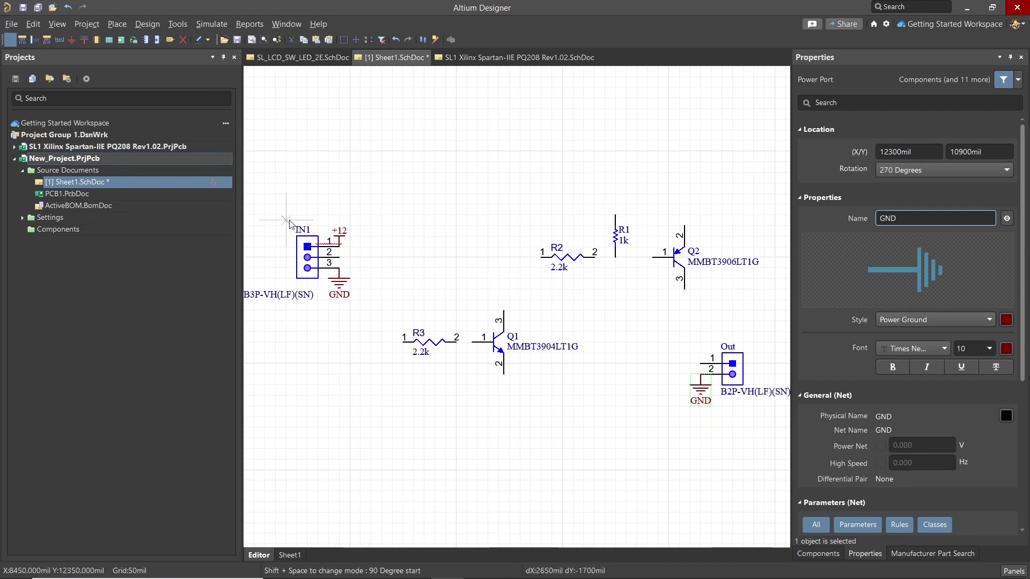
{"action": "left_click", "coordinate": [366, 258]}
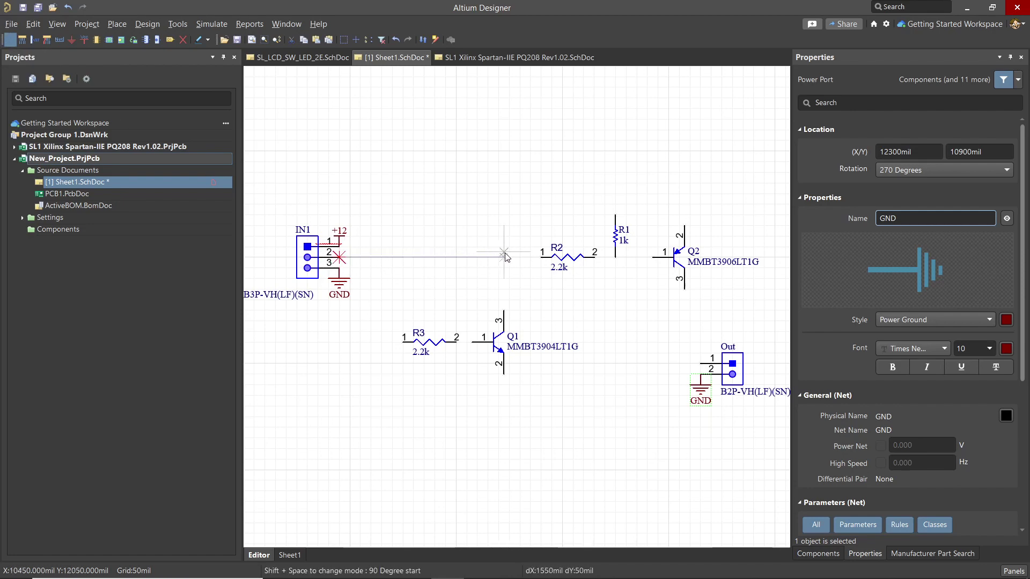
{"action": "left_click", "coordinate": [539, 258]}
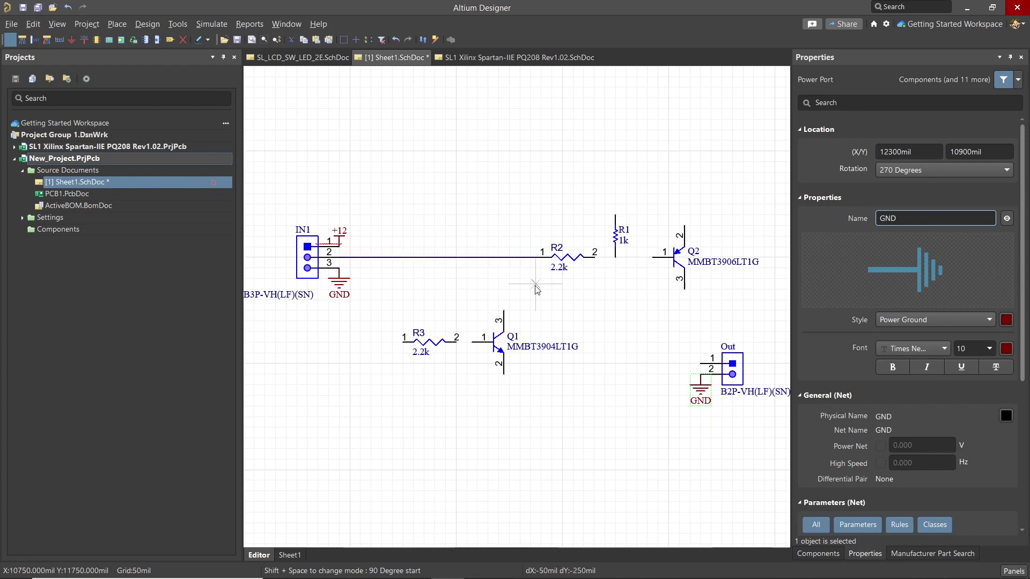
{"action": "left_click", "coordinate": [595, 258]}
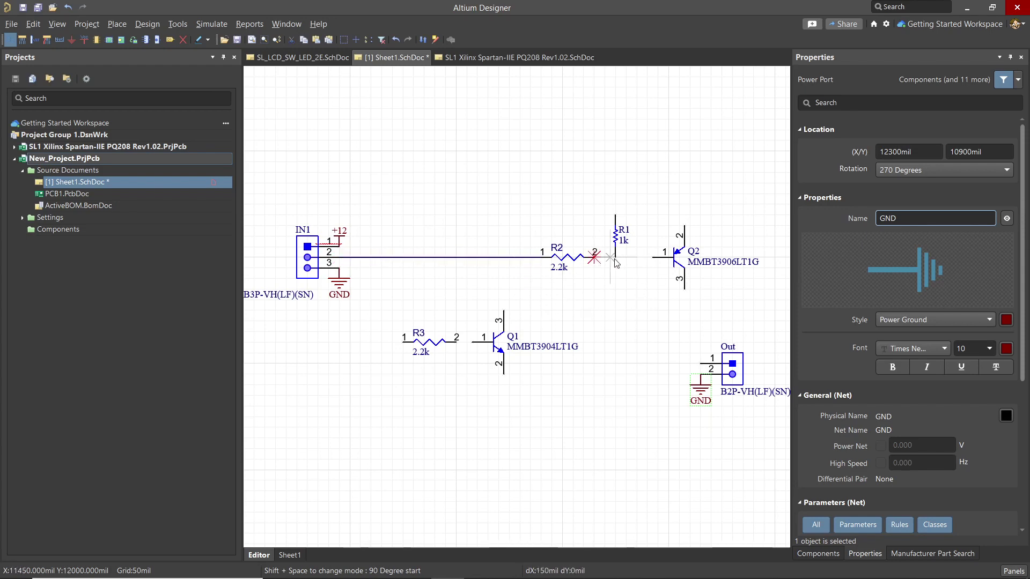
{"action": "left_click", "coordinate": [658, 262]}
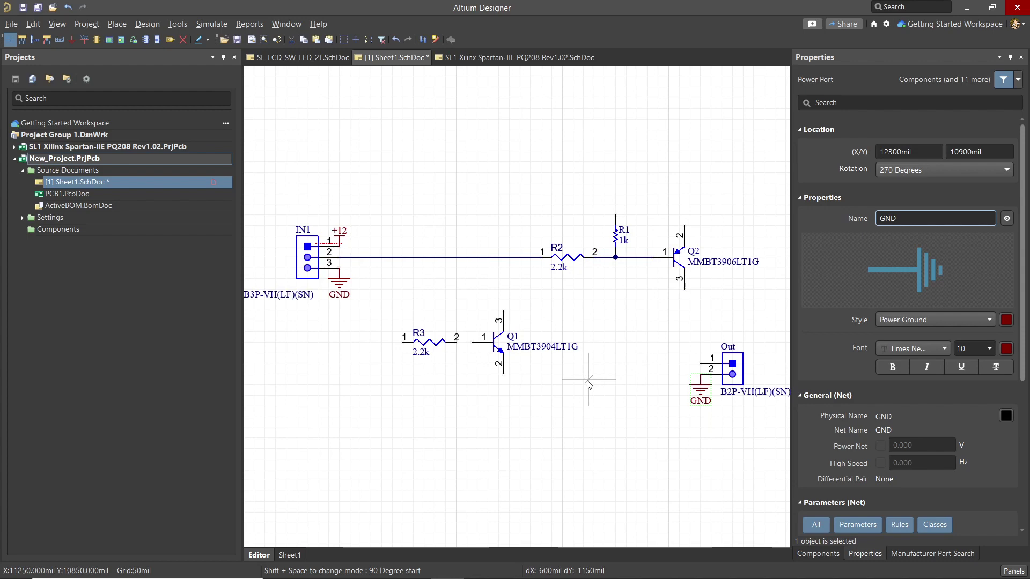
Draw a short wire leftward from Out pin 1, abandoning the unfinished wire from Q2 pin 3.
{"action": "left_click", "coordinate": [684, 289]}
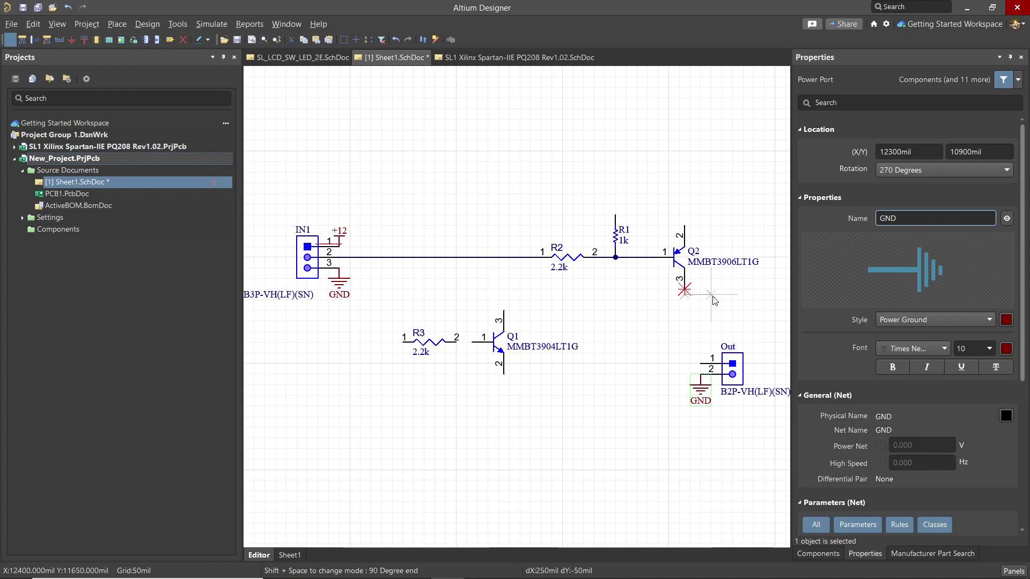
{"action": "right_click", "coordinate": [727, 302]}
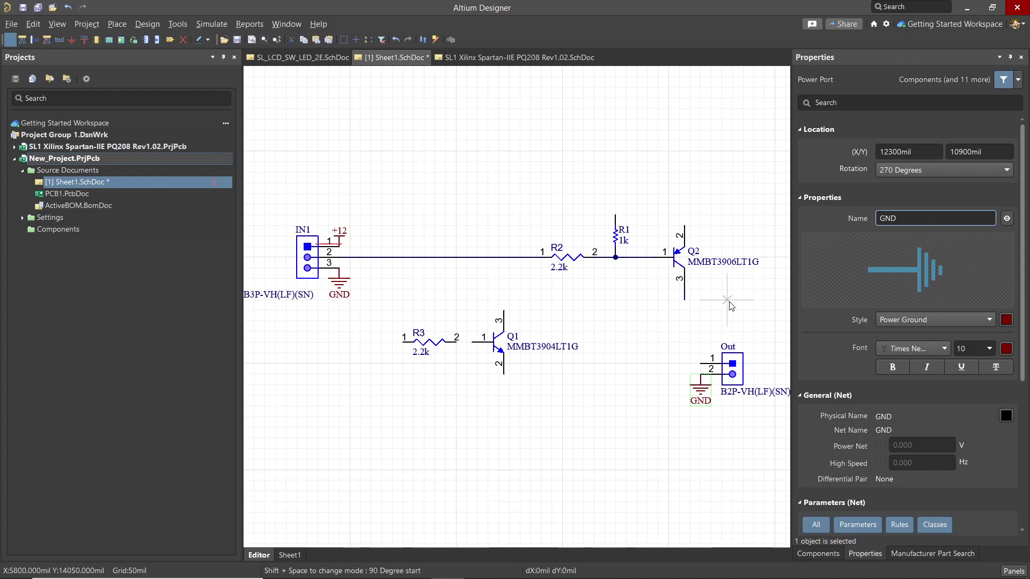
{"action": "left_click", "coordinate": [699, 364]}
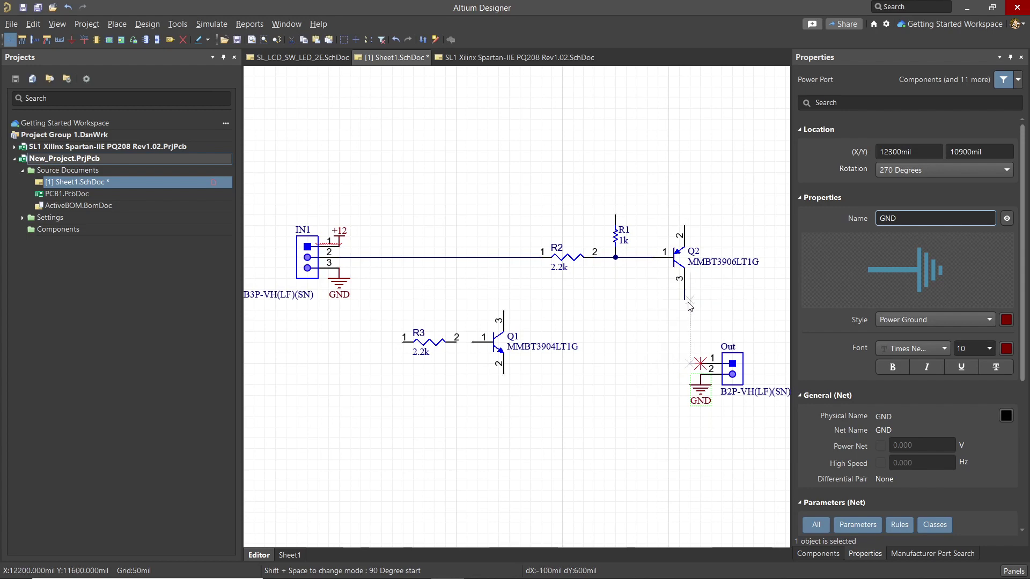
{"action": "left_click", "coordinate": [658, 365]}
{"action": "right_click", "coordinate": [625, 433]}
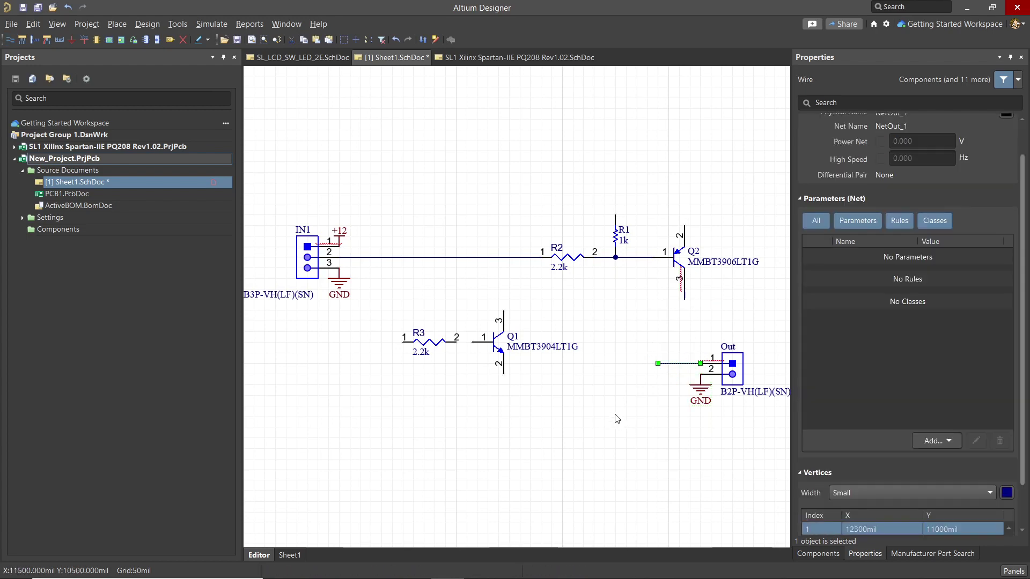
{"action": "right_click", "coordinate": [606, 418]}
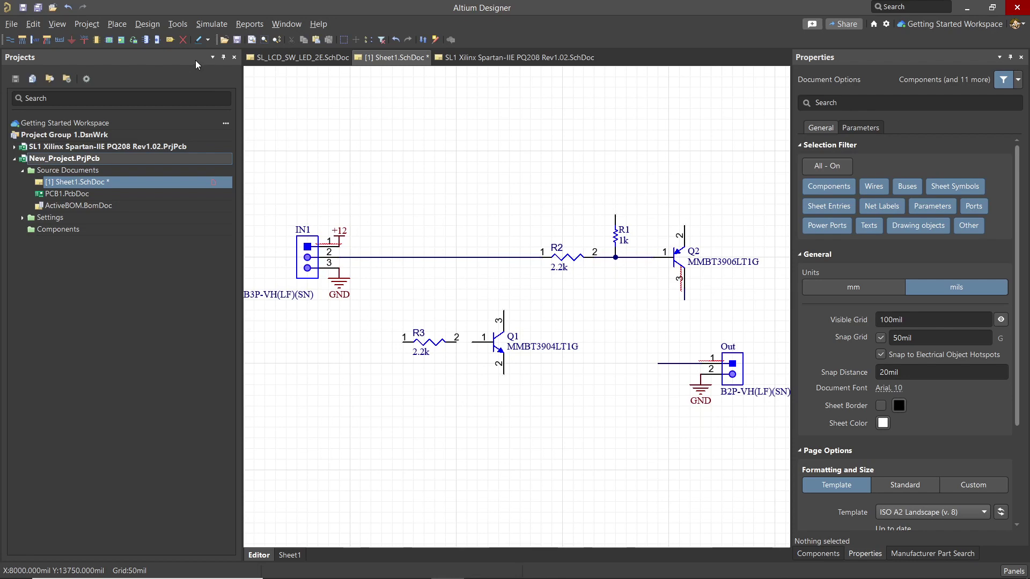
{"action": "right_click", "coordinate": [433, 124]}
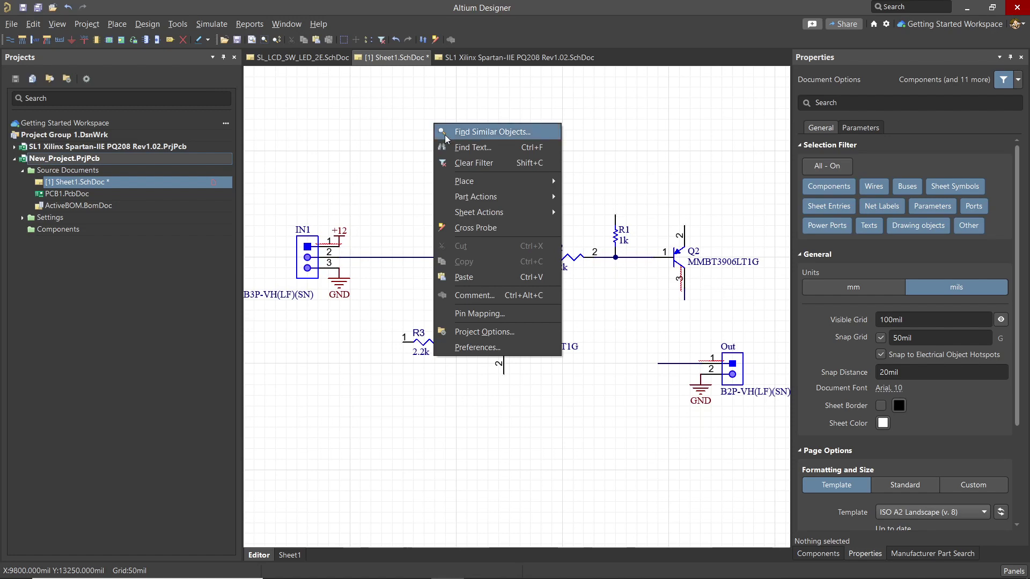
Place an Out1 net label on Q2's pin 3.
{"action": "mouse_move", "coordinate": [472, 181]}
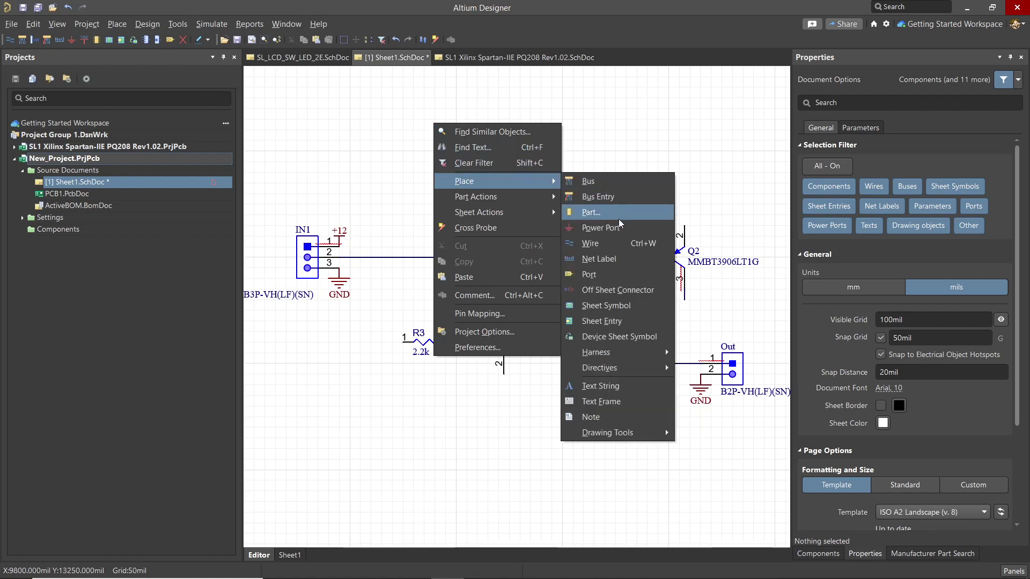
{"action": "left_click", "coordinate": [597, 260]}
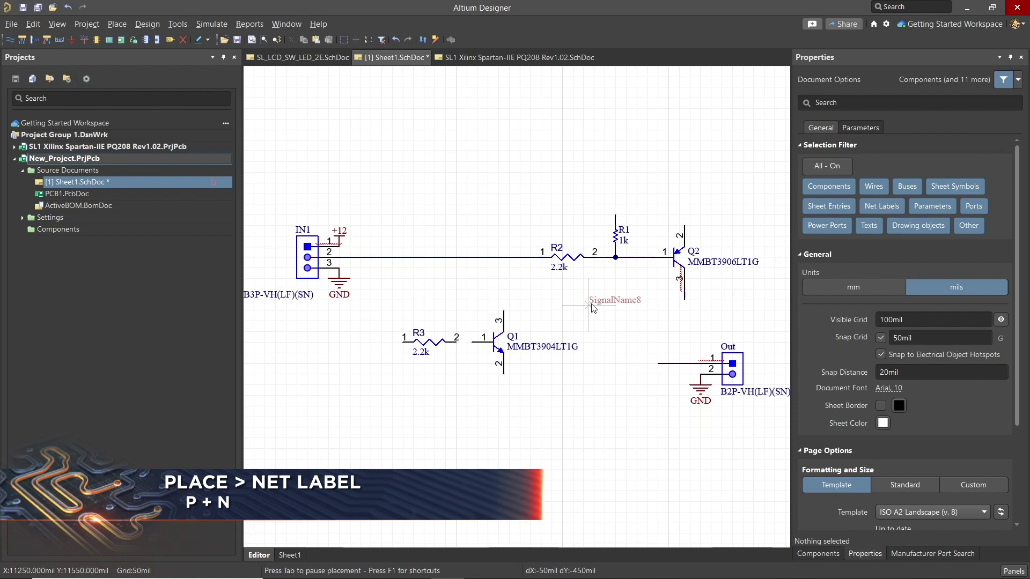
{"action": "key", "text": "Tab"}
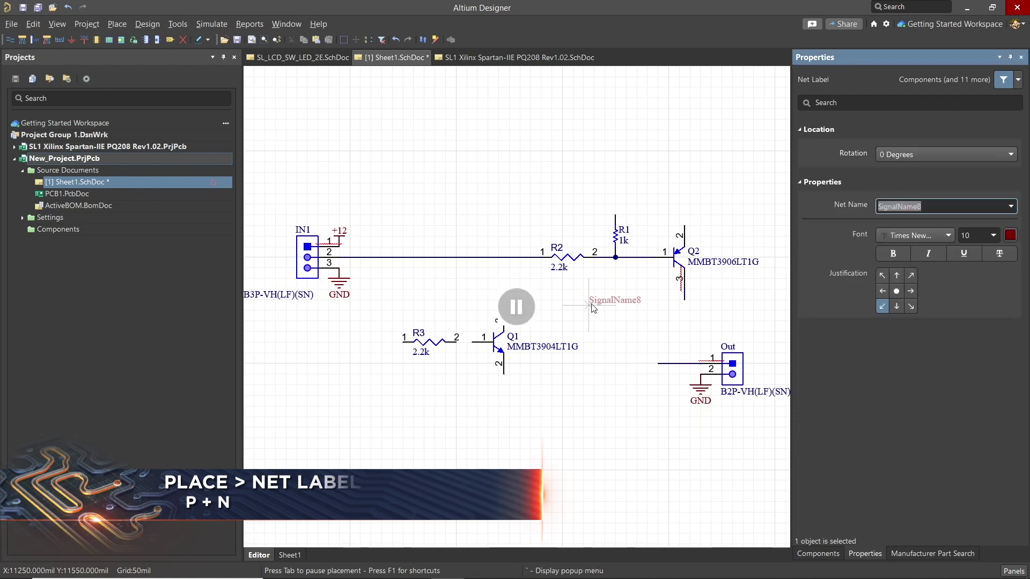
{"action": "type", "text": "Out1"}
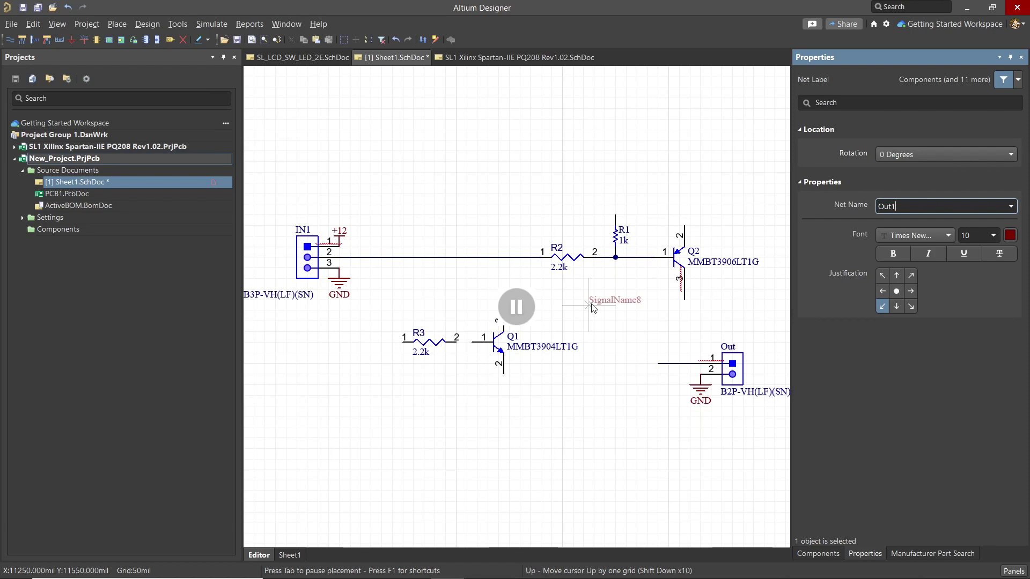
{"action": "key", "text": "Return"}
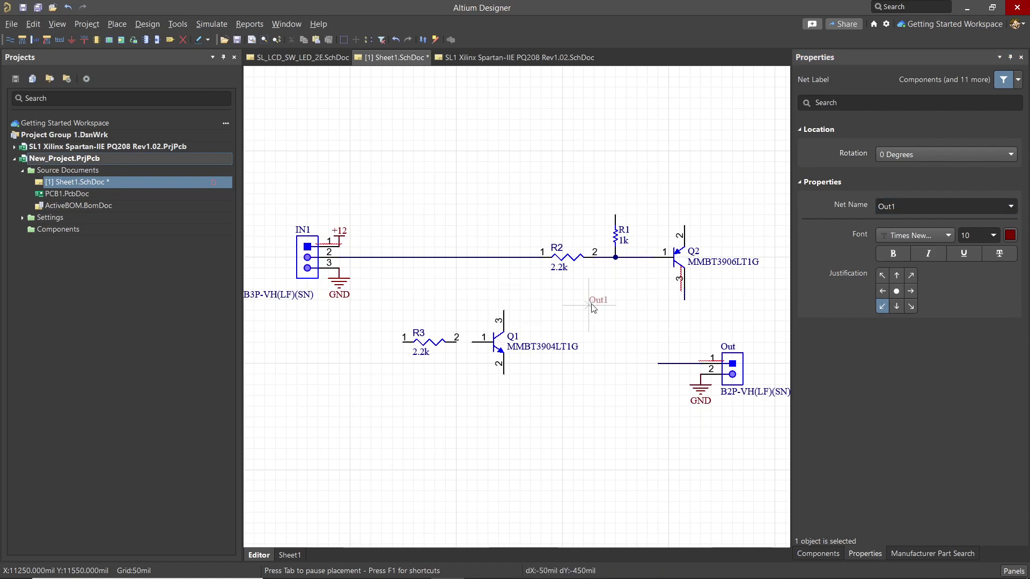
{"action": "left_click", "coordinate": [686, 302]}
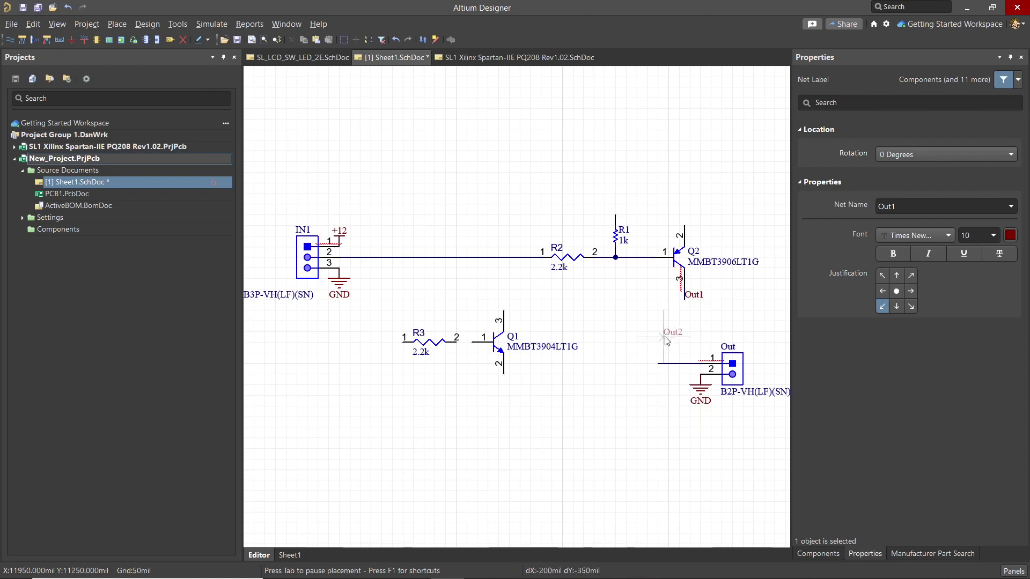
Place a second Out1 net label on the wire from Out connector pin 1.
{"action": "key", "text": "Tab"}
{"action": "key", "text": "End"}
{"action": "key", "text": "BackSpace"}
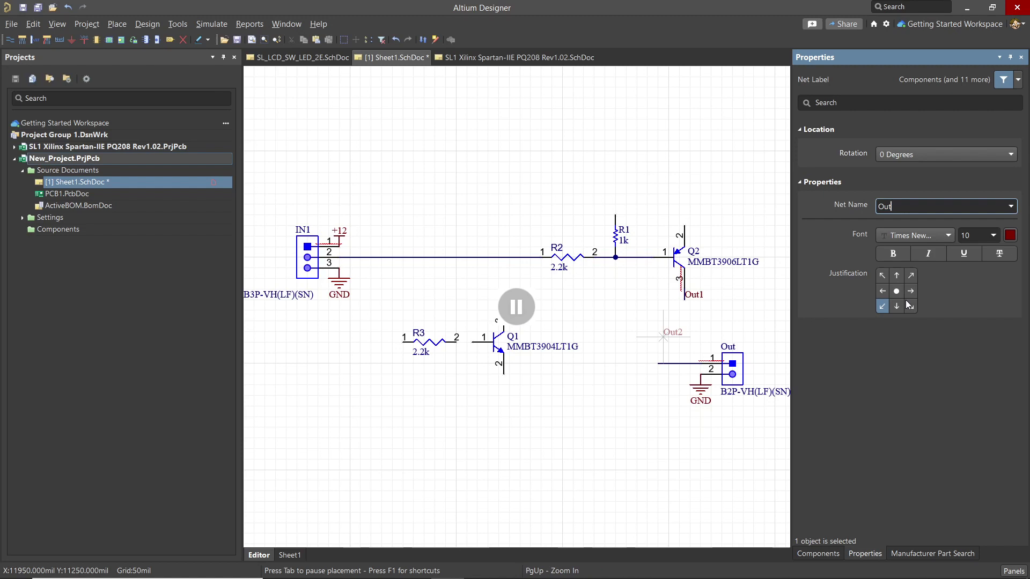
{"action": "key", "text": "Return"}
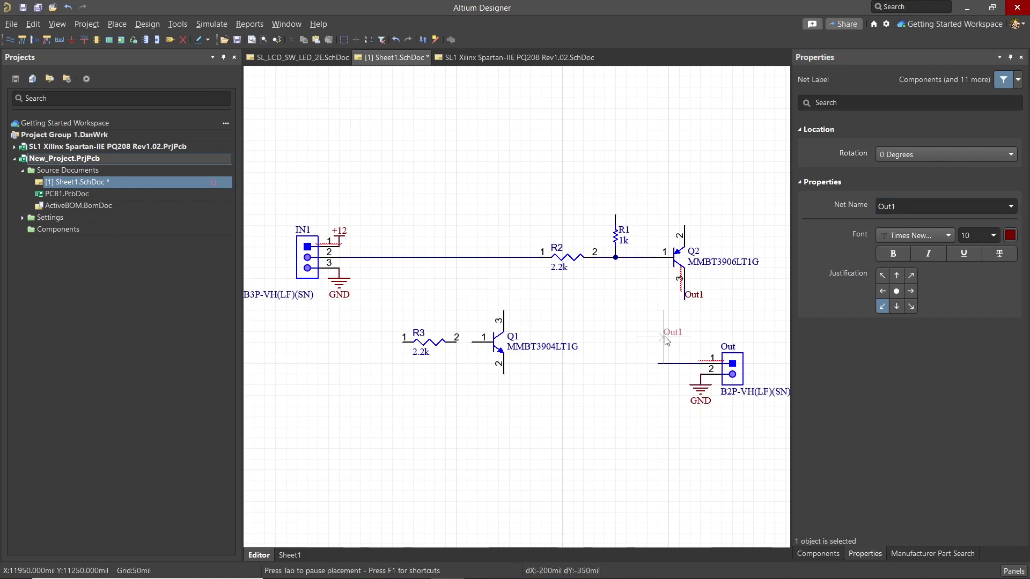
{"action": "left_click", "coordinate": [671, 365]}
{"action": "key", "text": "Escape"}
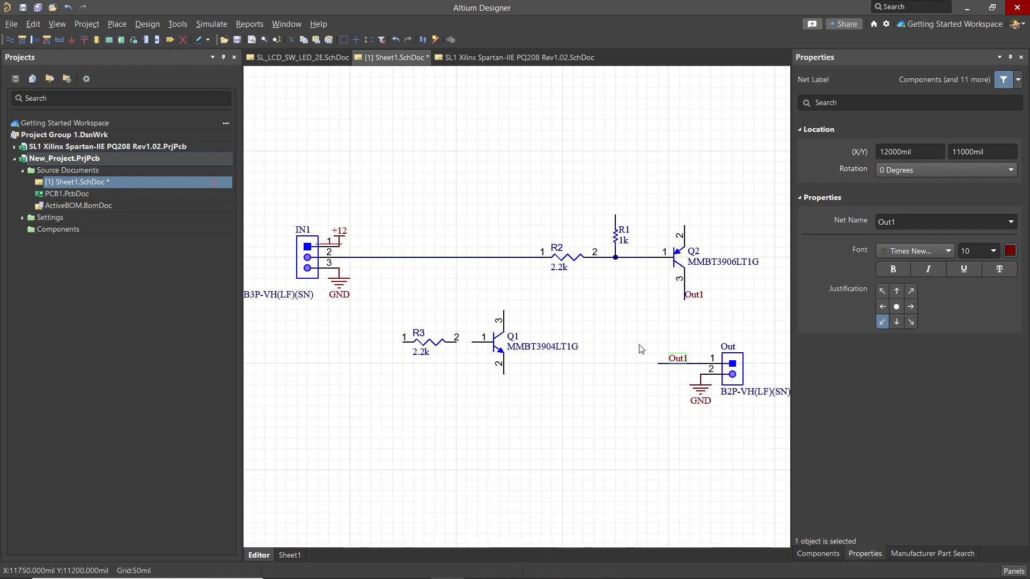
{"action": "left_click", "coordinate": [653, 440]}
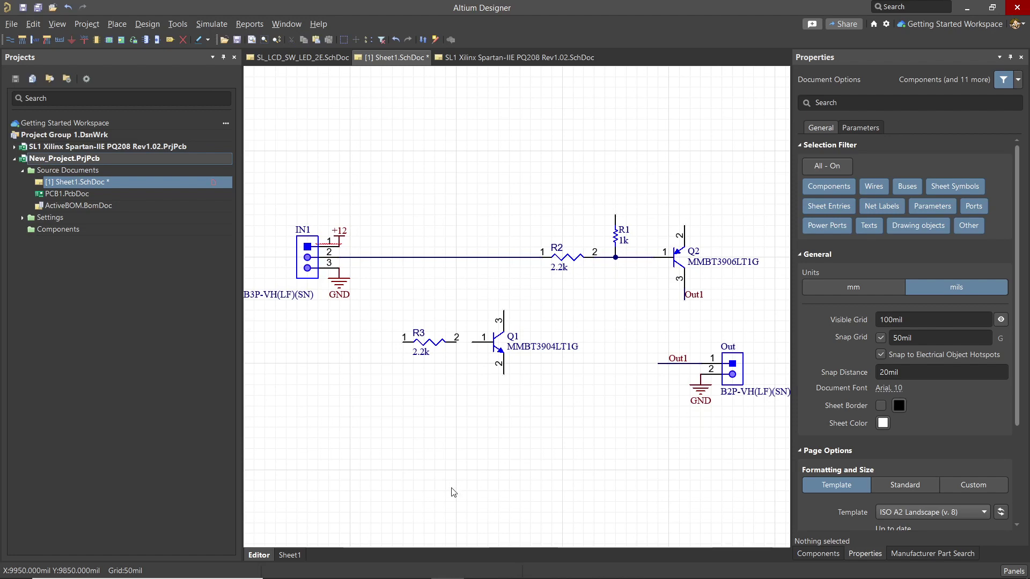
Paste copies of the +12 power port onto R1's top pin and Q2's pin 2.
{"action": "left_click", "coordinate": [337, 238]}
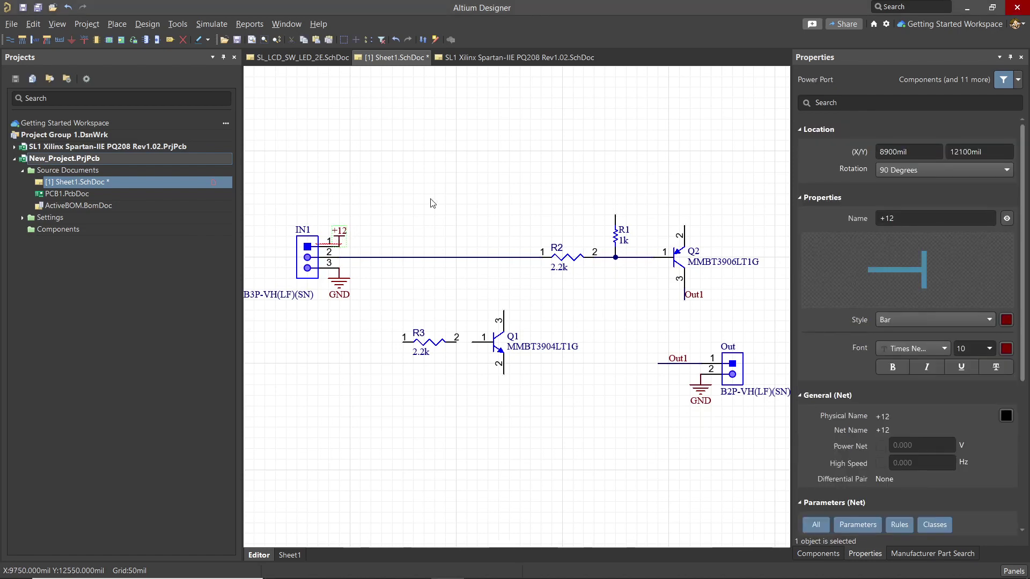
{"action": "key", "text": "ctrl+v"}
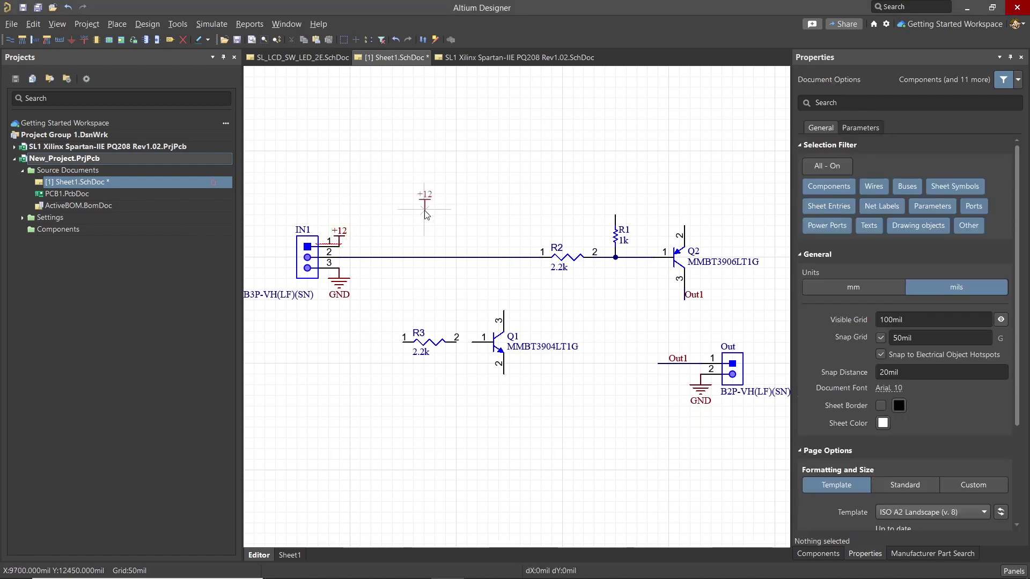
{"action": "left_click", "coordinate": [617, 215]}
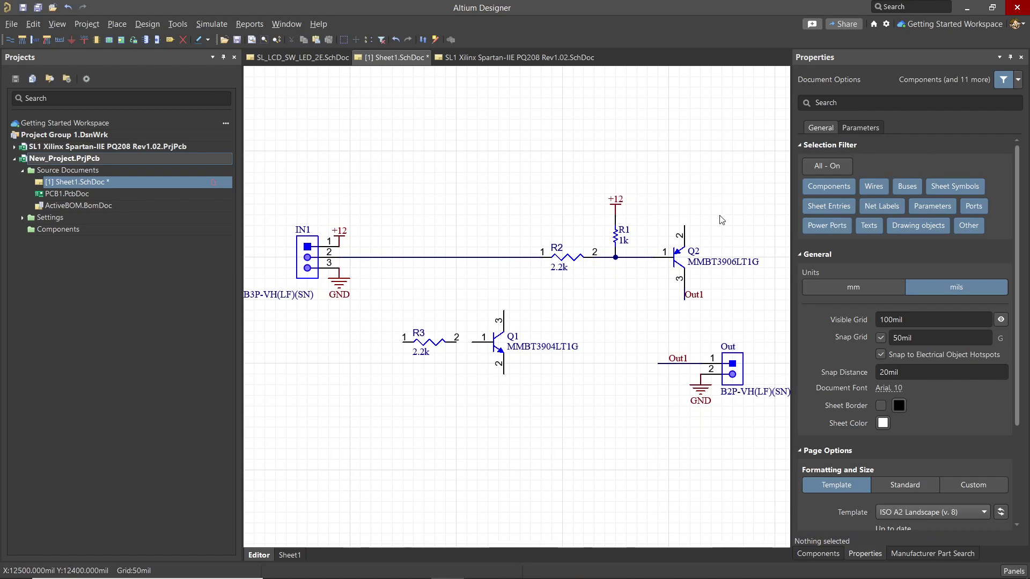
{"action": "key", "text": "ctrl+v"}
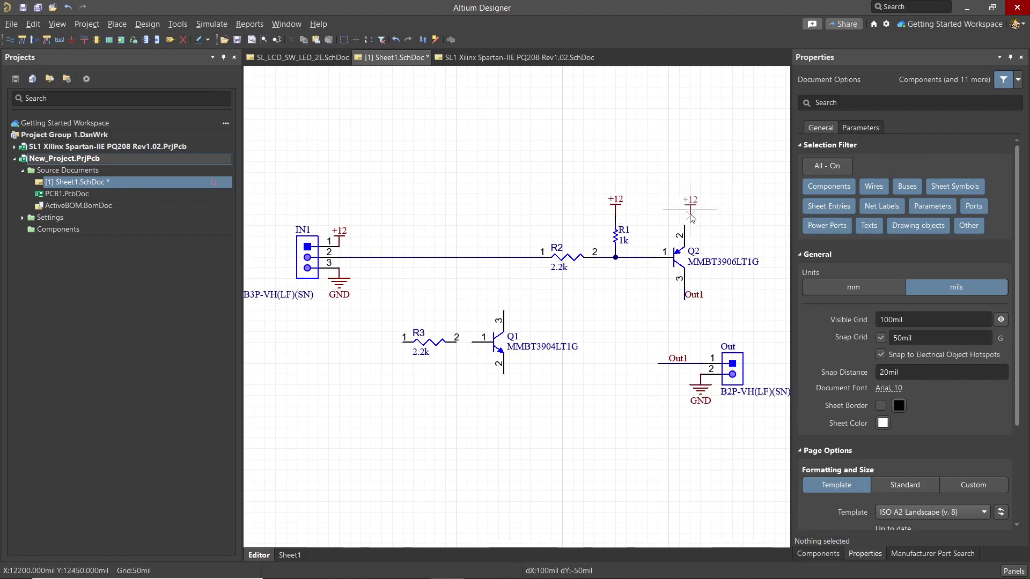
{"action": "left_click", "coordinate": [684, 225]}
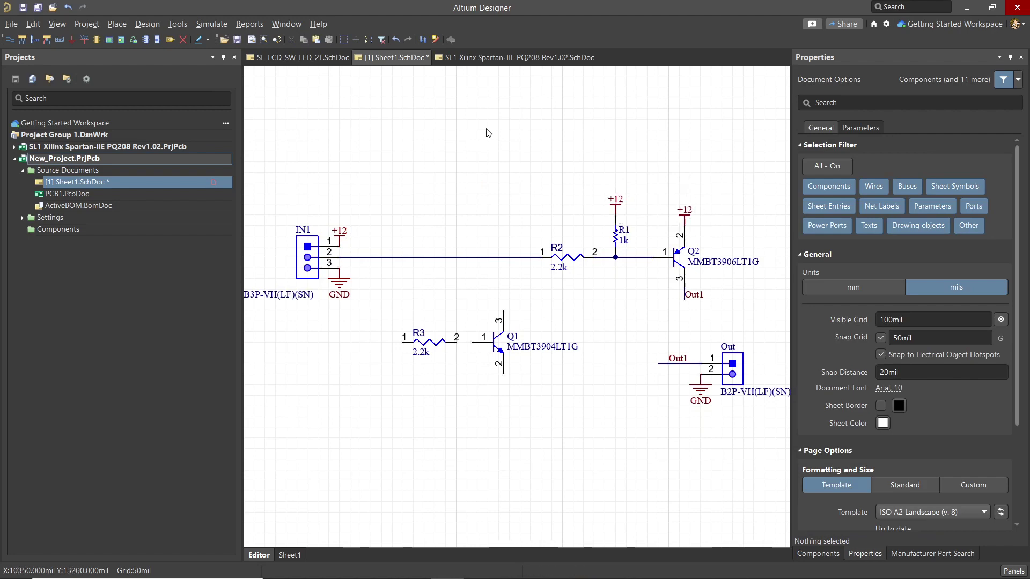
{"action": "right_click", "coordinate": [440, 156]}
{"action": "key", "text": "Escape"}
{"action": "left_click", "coordinate": [71, 39]}
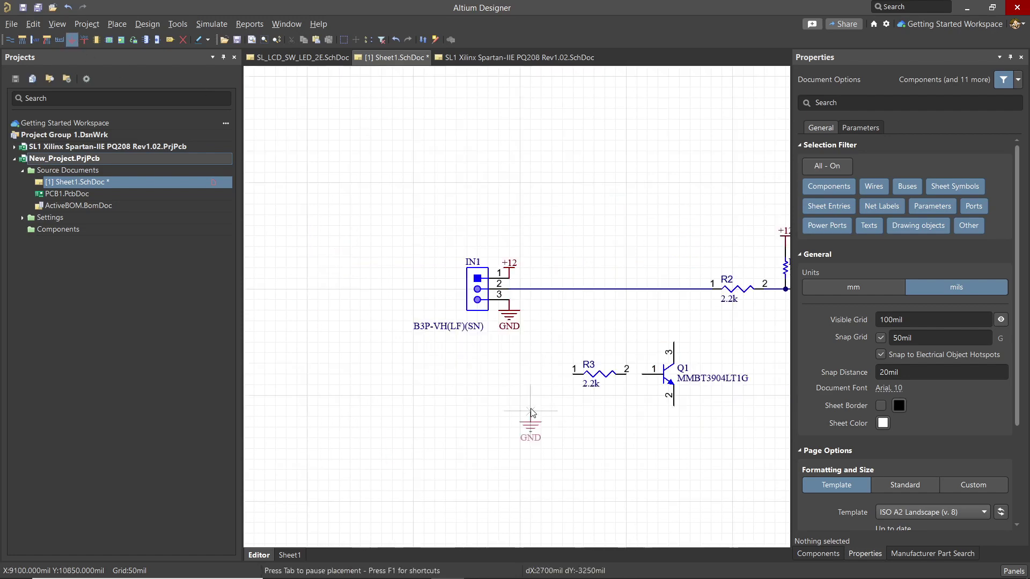
Ground Q1's emitter and move the Out connector with its wiring up and right.
{"action": "left_click", "coordinate": [674, 412]}
{"action": "right_click_drag", "start_coordinate": [701, 483], "coordinate": [514, 437]}
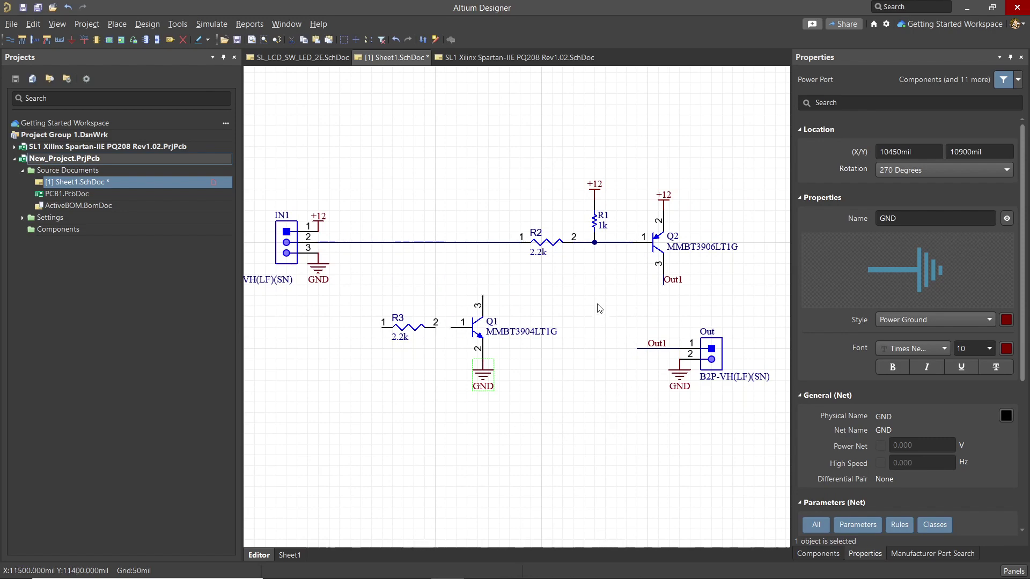
{"action": "left_click_drag", "start_coordinate": [597, 304], "coordinate": [712, 434]}
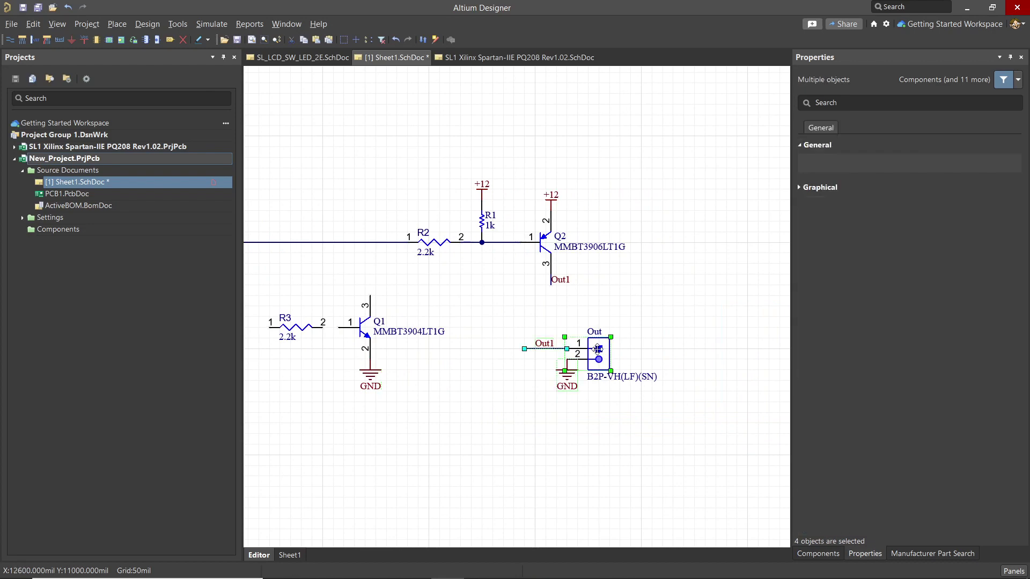
{"action": "left_click_drag", "start_coordinate": [567, 350], "coordinate": [646, 284]}
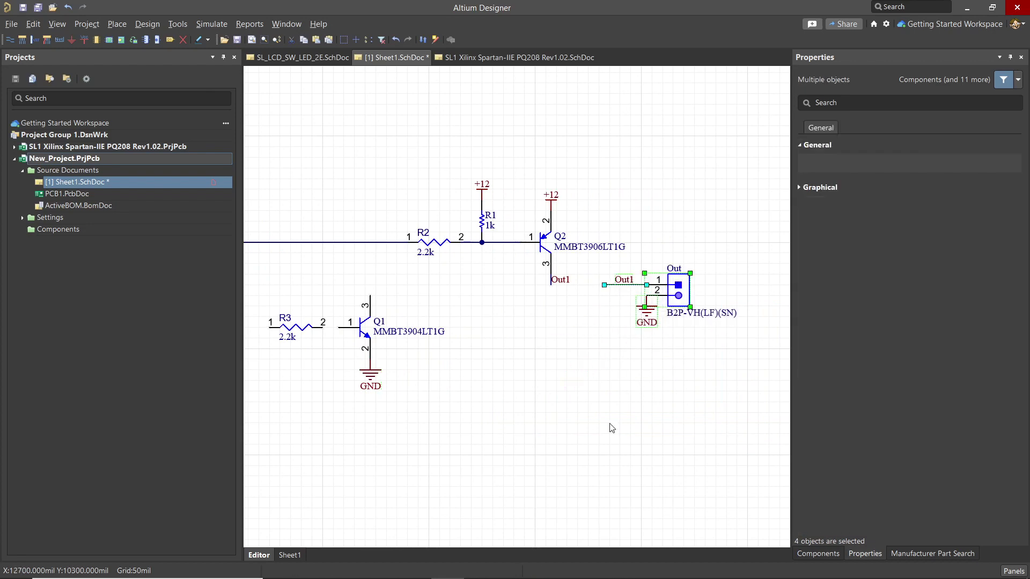
{"action": "left_click", "coordinate": [612, 429]}
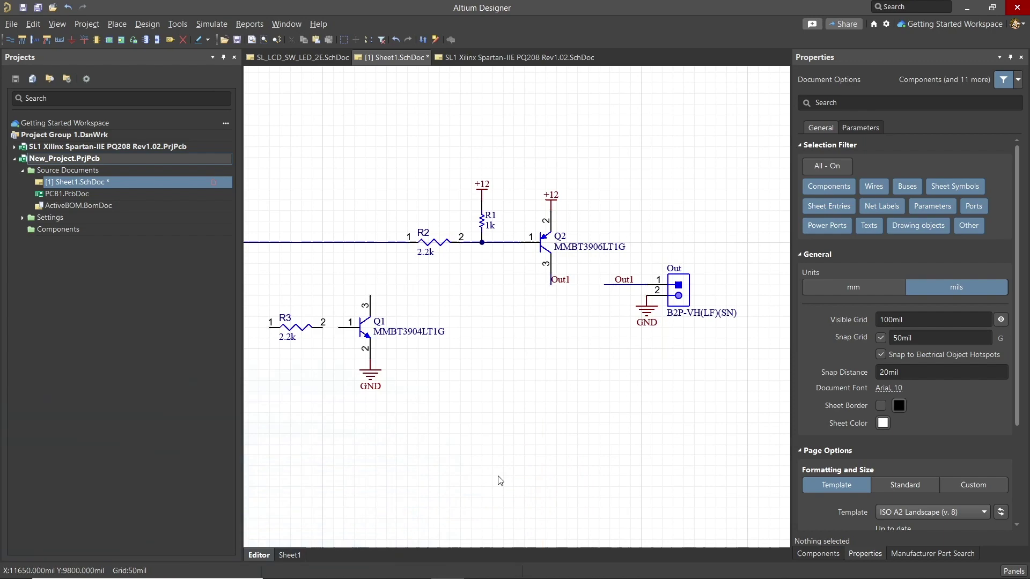
{"action": "right_click_drag", "start_coordinate": [244, 236], "coordinate": [323, 247]}
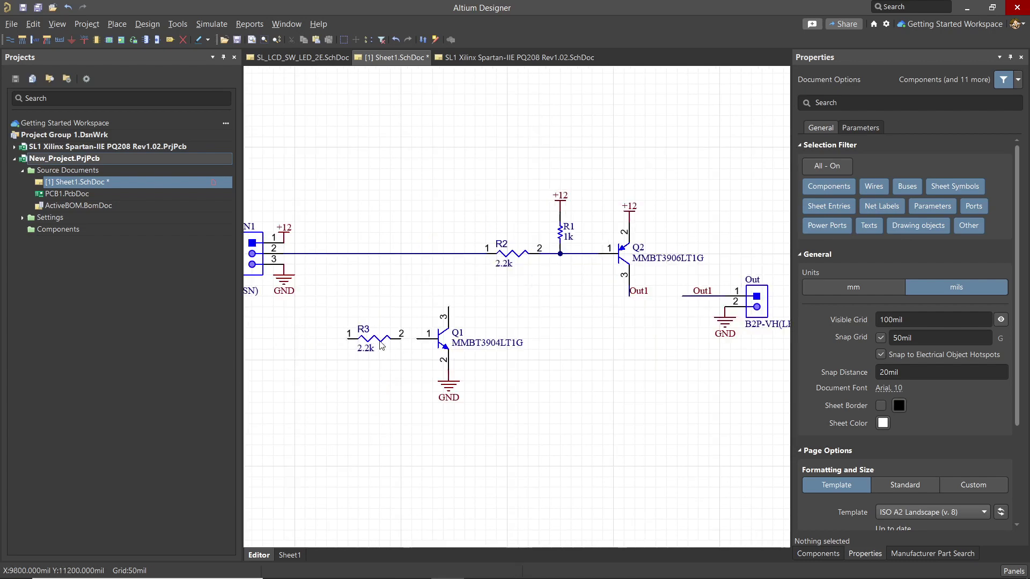
Move R3 onto the IN1–R2 wire and delete the wire segment between R3 and R2.
{"action": "left_click_drag", "start_coordinate": [381, 345], "coordinate": [395, 264]}
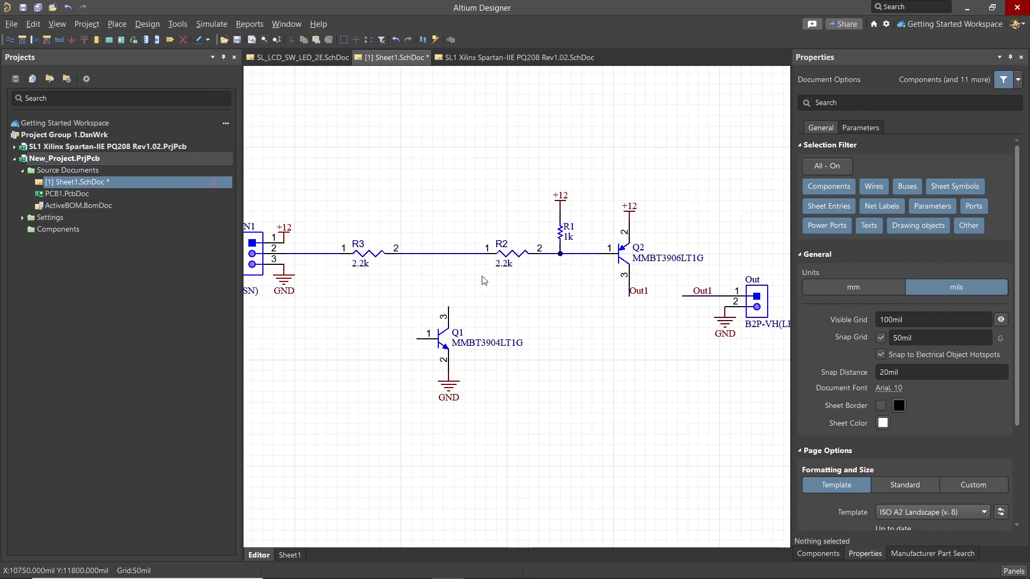
{"action": "left_click", "coordinate": [452, 257]}
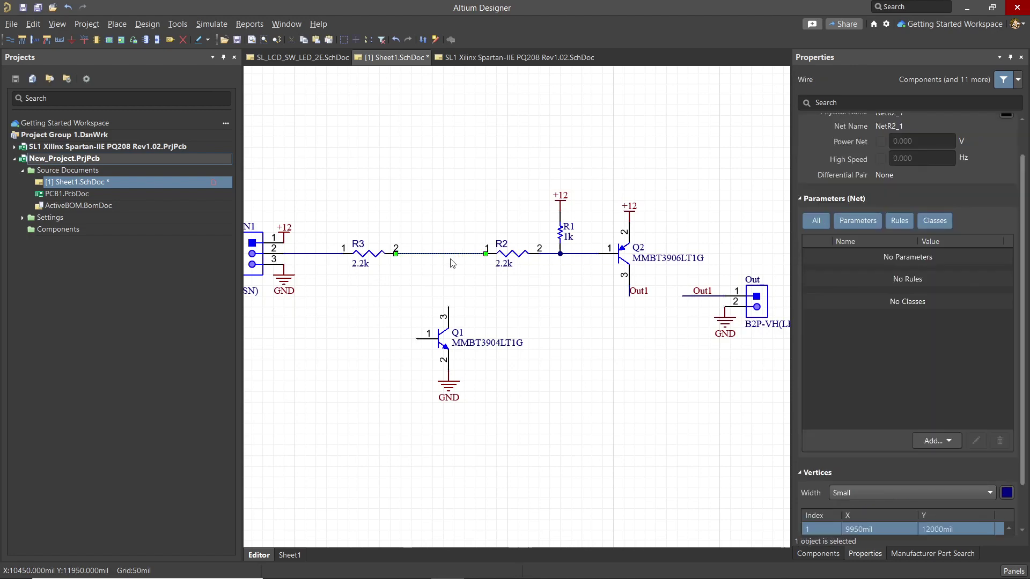
{"action": "key", "text": "Delete"}
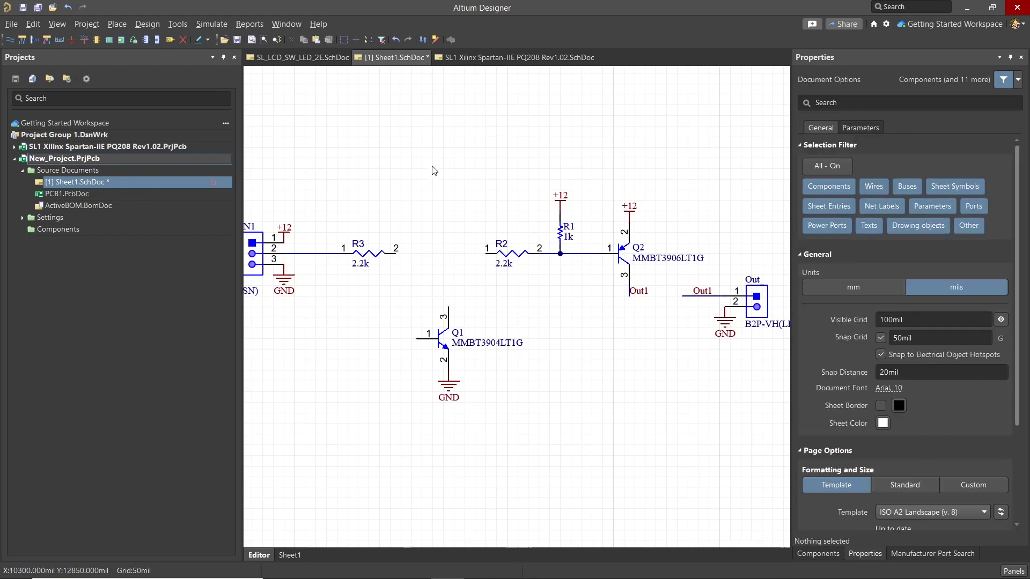
{"action": "right_click_drag", "start_coordinate": [602, 469], "coordinate": [689, 479]}
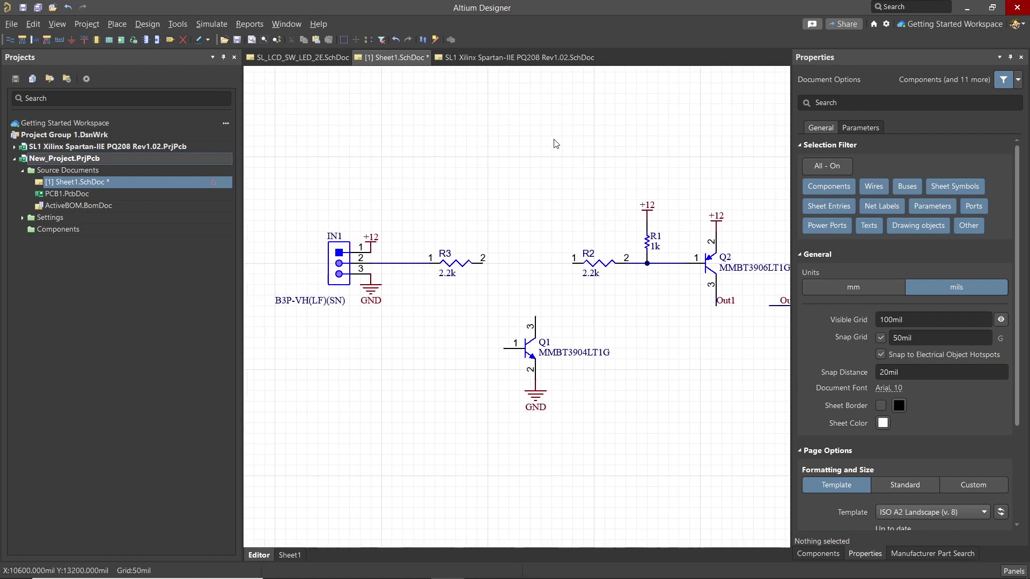
Shift the IN1 and R3 group down-left and raise Q1 with its GND port.
{"action": "left_click_drag", "start_coordinate": [556, 143], "coordinate": [284, 343]}
{"action": "left_click_drag", "start_coordinate": [372, 277], "coordinate": [355, 299]}
{"action": "left_click", "coordinate": [496, 284]}
{"action": "left_click_drag", "start_coordinate": [505, 355], "coordinate": [509, 302]}
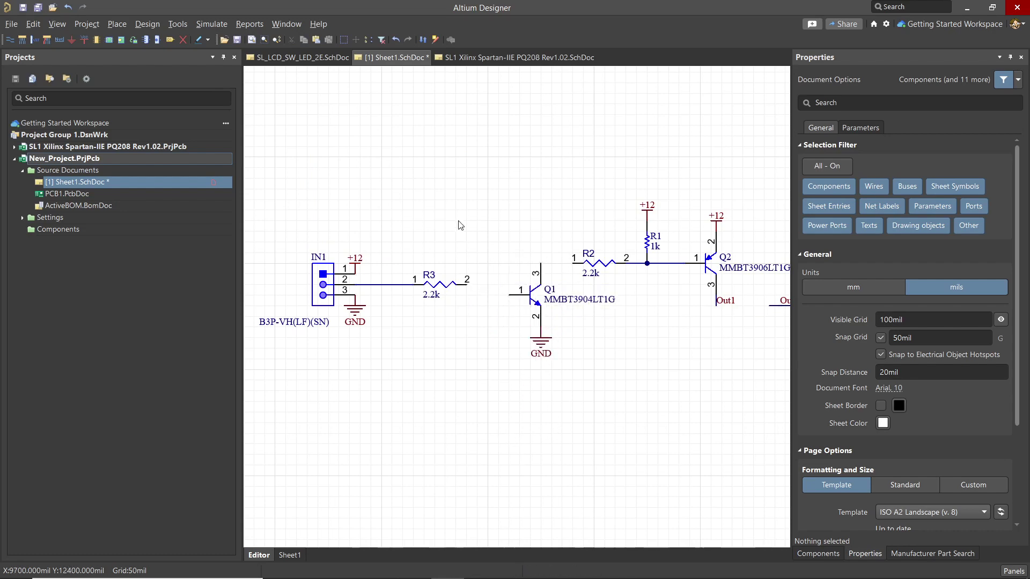
{"action": "left_click_drag", "start_coordinate": [472, 211], "coordinate": [260, 366]}
{"action": "left_click_drag", "start_coordinate": [375, 284], "coordinate": [370, 295]}
{"action": "left_click", "coordinate": [436, 418]}
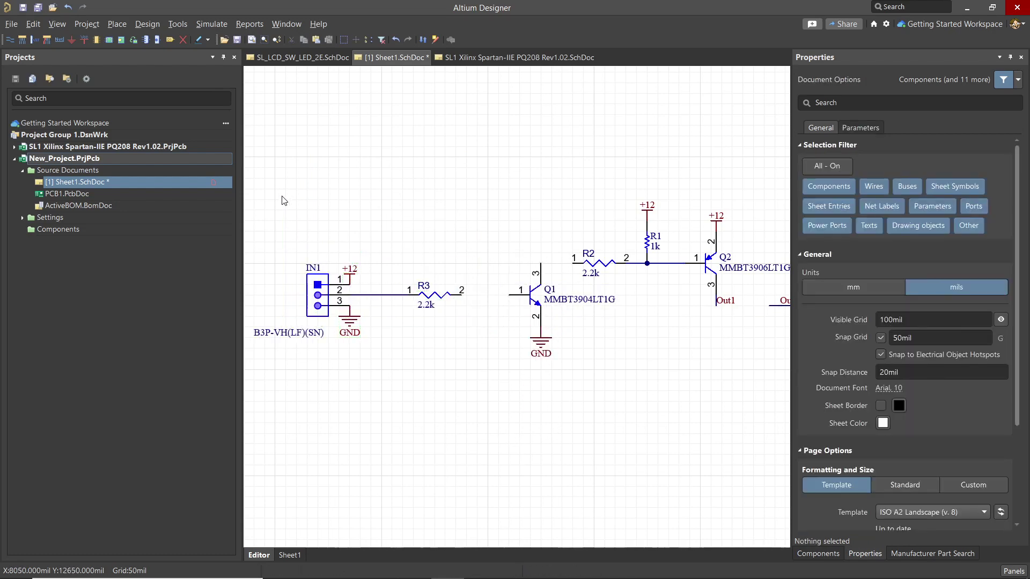
Bring R3 and Q1 together so Q1's base meets R3 and its collector reaches R2.
{"action": "left_click_drag", "start_coordinate": [438, 296], "coordinate": [464, 304]}
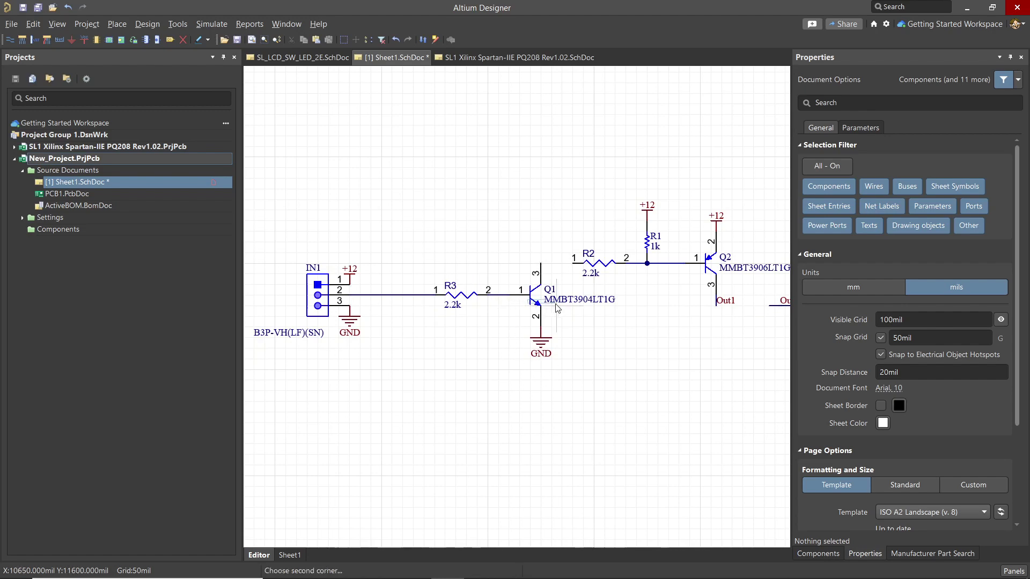
{"action": "left_click_drag", "start_coordinate": [535, 292], "coordinate": [501, 302]}
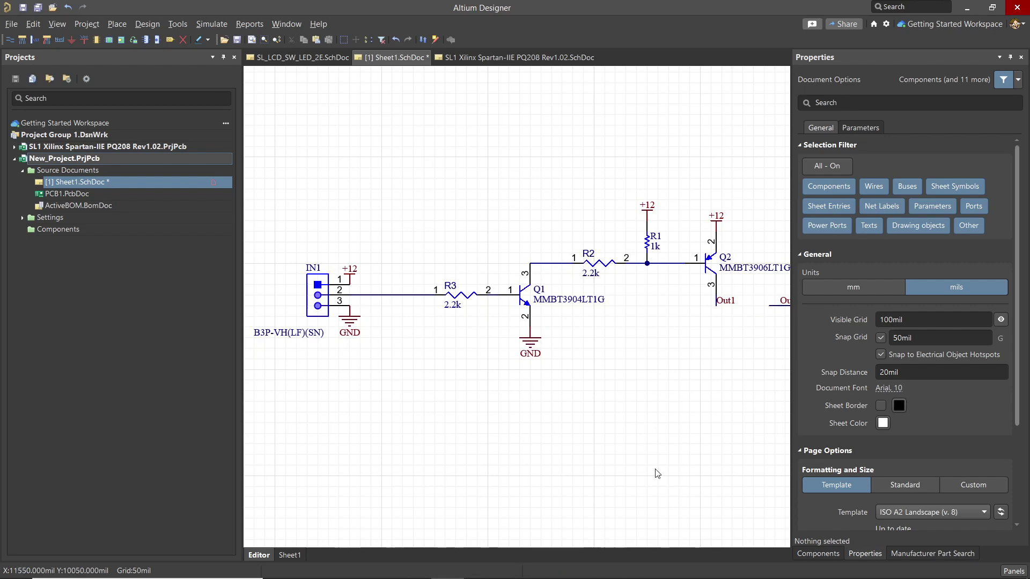
{"action": "right_click_drag", "start_coordinate": [654, 474], "coordinate": [571, 407]}
{"action": "scroll", "coordinate": [574, 436], "scroll_direction": "down", "scroll_amount": 2, "text": "ctrl"}
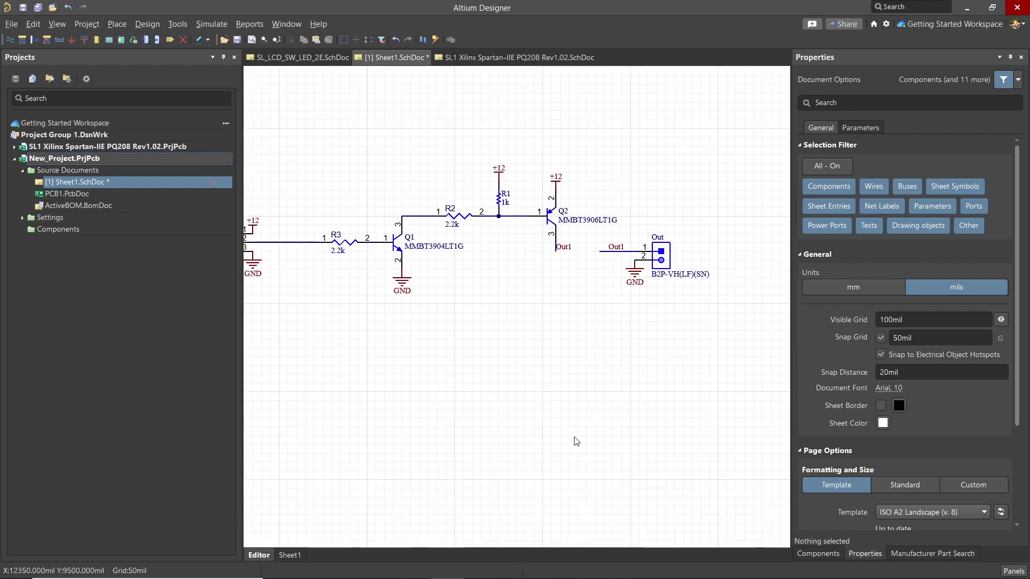
{"action": "scroll", "coordinate": [574, 437], "scroll_direction": "down", "scroll_amount": 2, "text": "ctrl"}
{"action": "scroll", "coordinate": [519, 409], "scroll_direction": "up", "scroll_amount": 2, "text": "ctrl"}
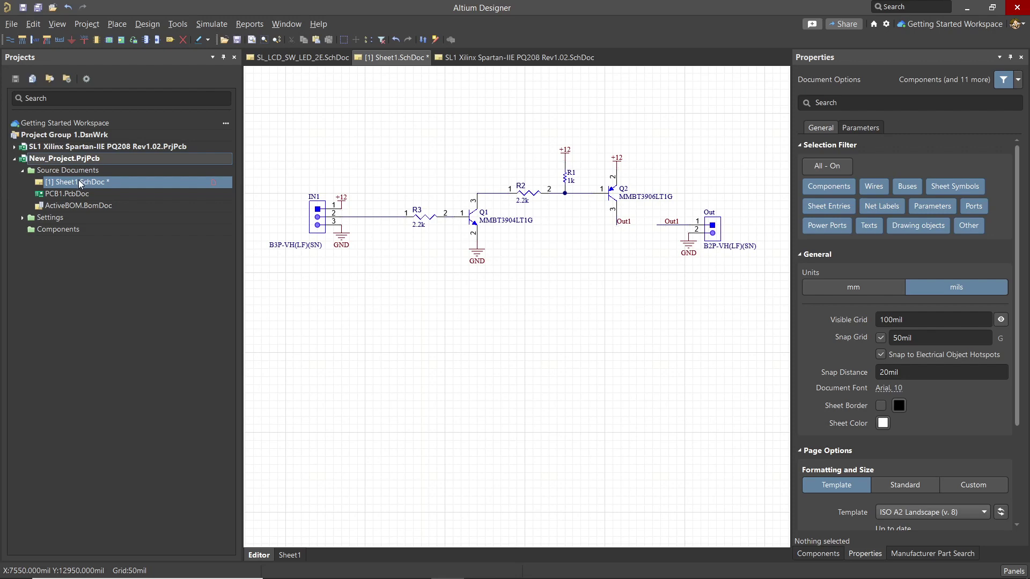
Add a new Sheet2.SchDoc to New_Project below Sheet1.SchDoc, then save Sheet1.
{"action": "right_click", "coordinate": [82, 156]}
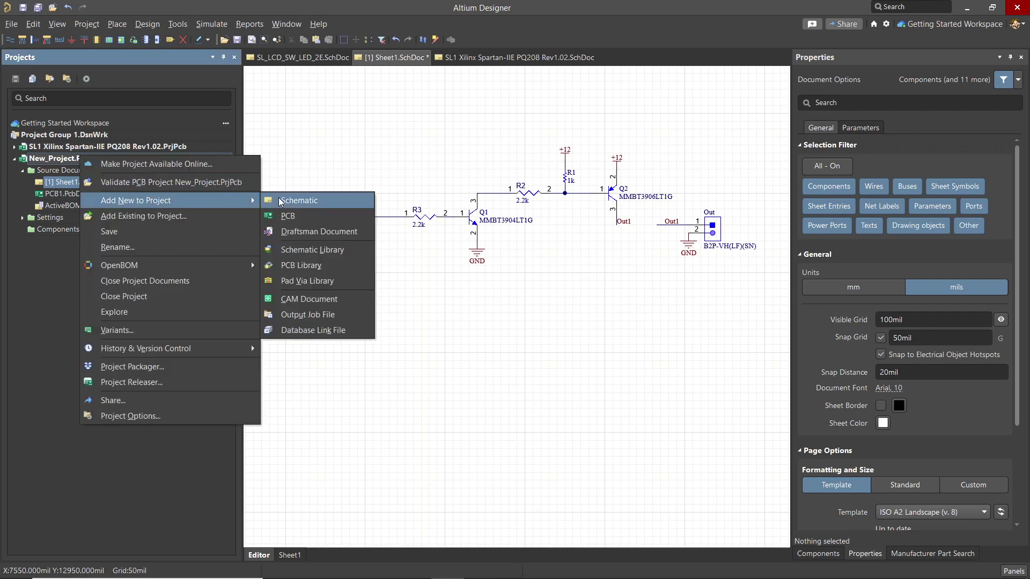
{"action": "left_click", "coordinate": [279, 202]}
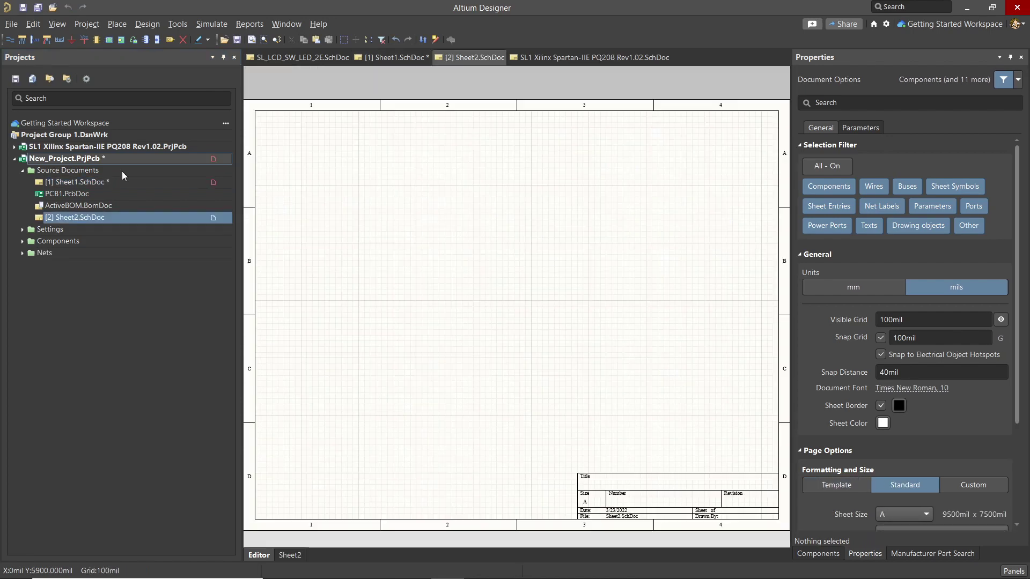
{"action": "left_click", "coordinate": [48, 220]}
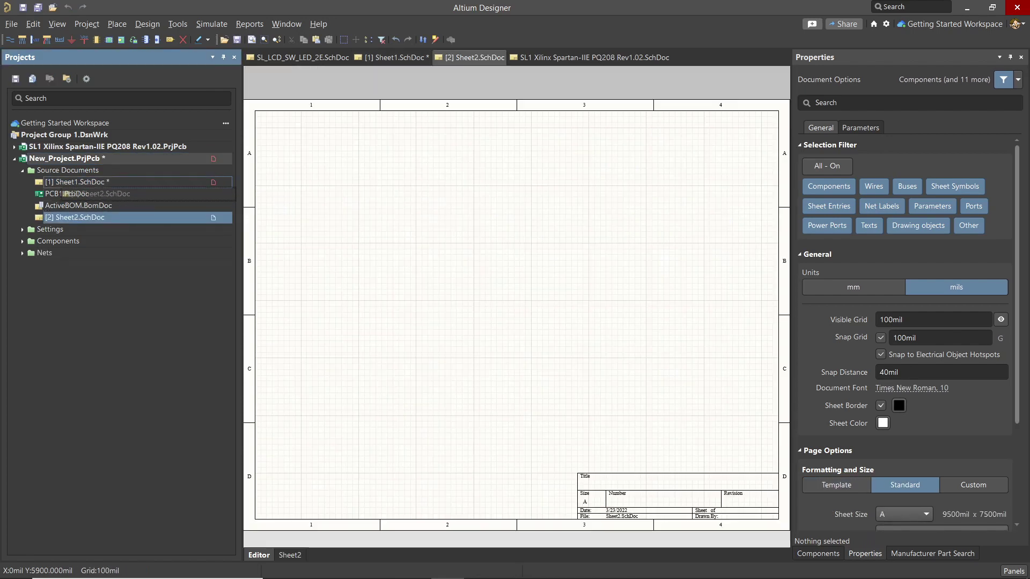
{"action": "left_click_drag", "start_coordinate": [133, 219], "coordinate": [101, 209]}
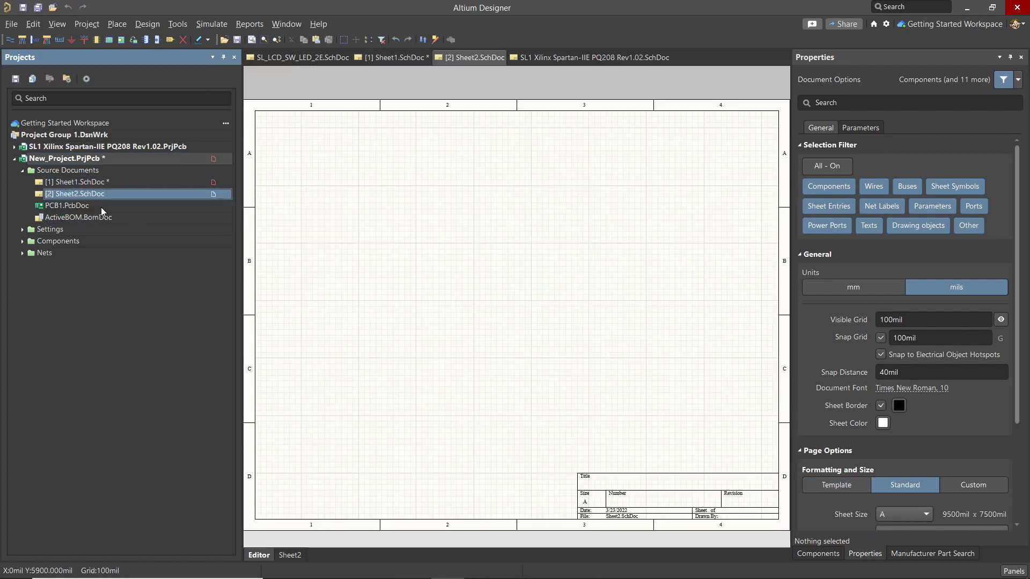
{"action": "left_click", "coordinate": [86, 183]}
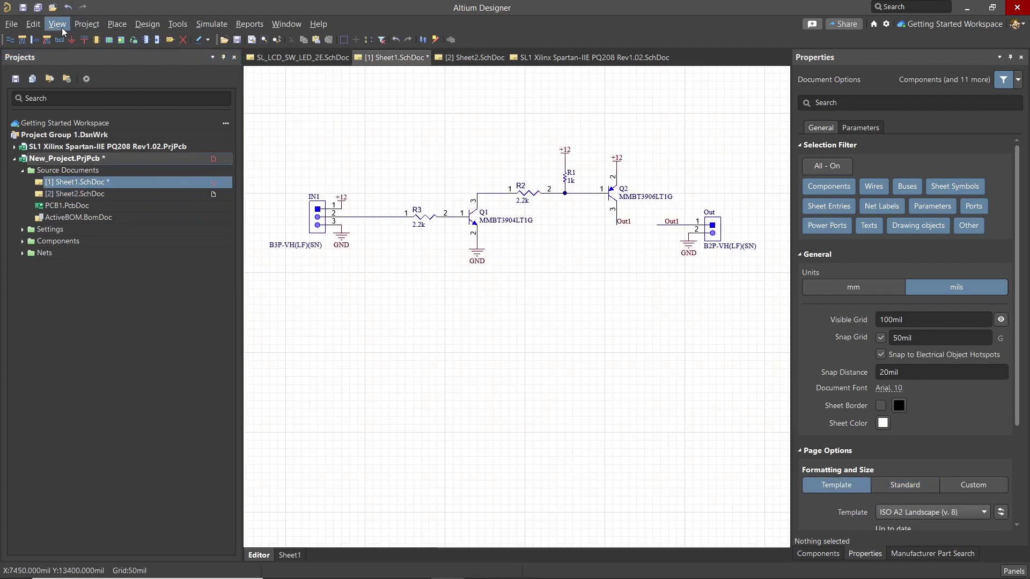
{"action": "left_click", "coordinate": [23, 7]}
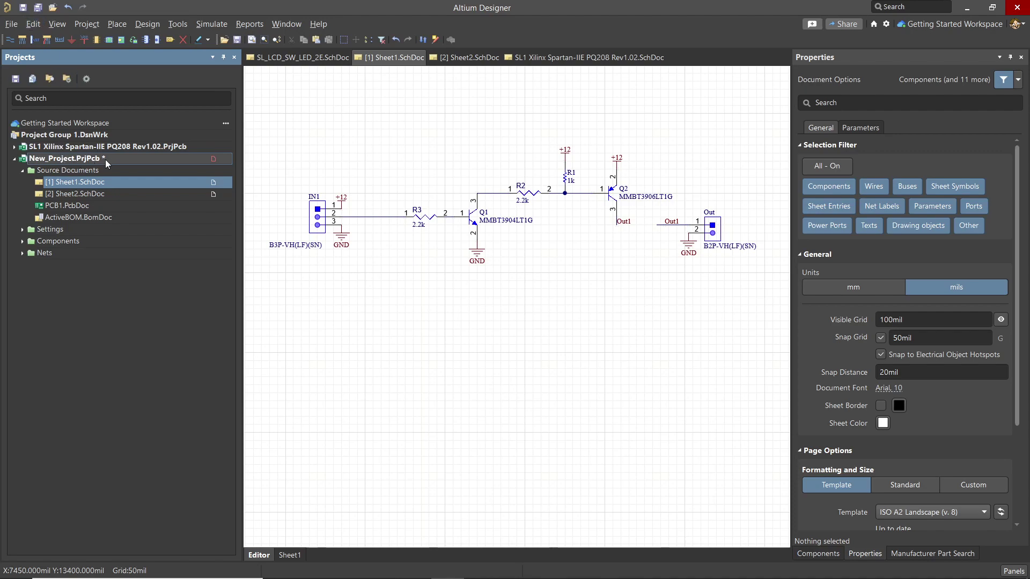
Save New_Project, storing the new sheet under its default name Sheet2.SchDoc.
{"action": "right_click", "coordinate": [83, 158]}
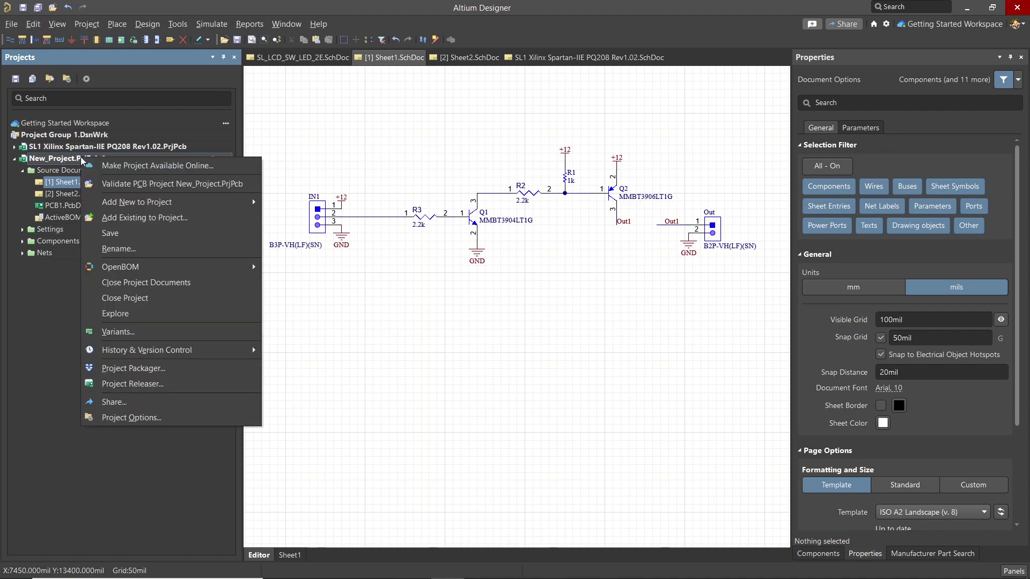
{"action": "left_click", "coordinate": [109, 233]}
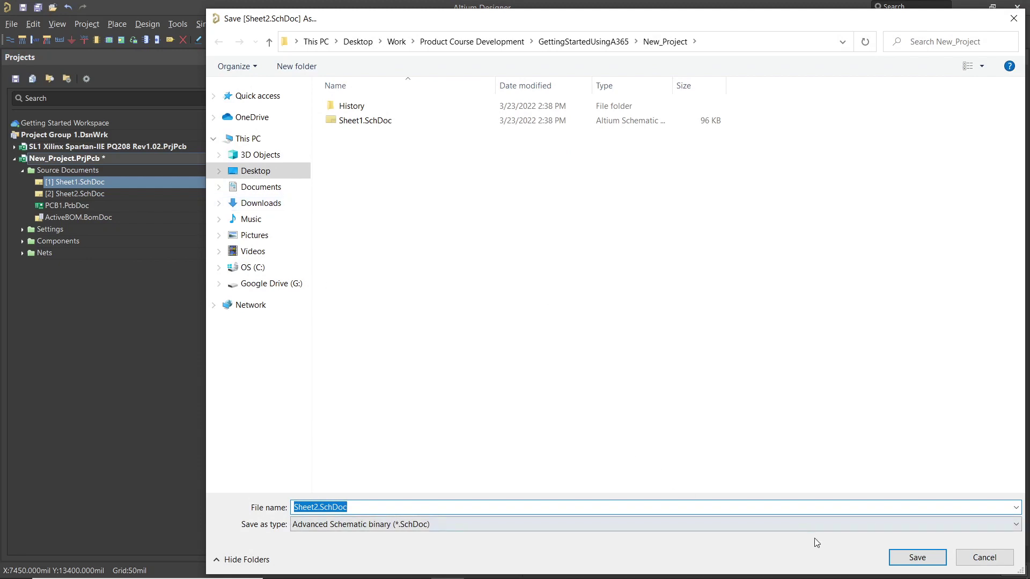
{"action": "left_click", "coordinate": [915, 558]}
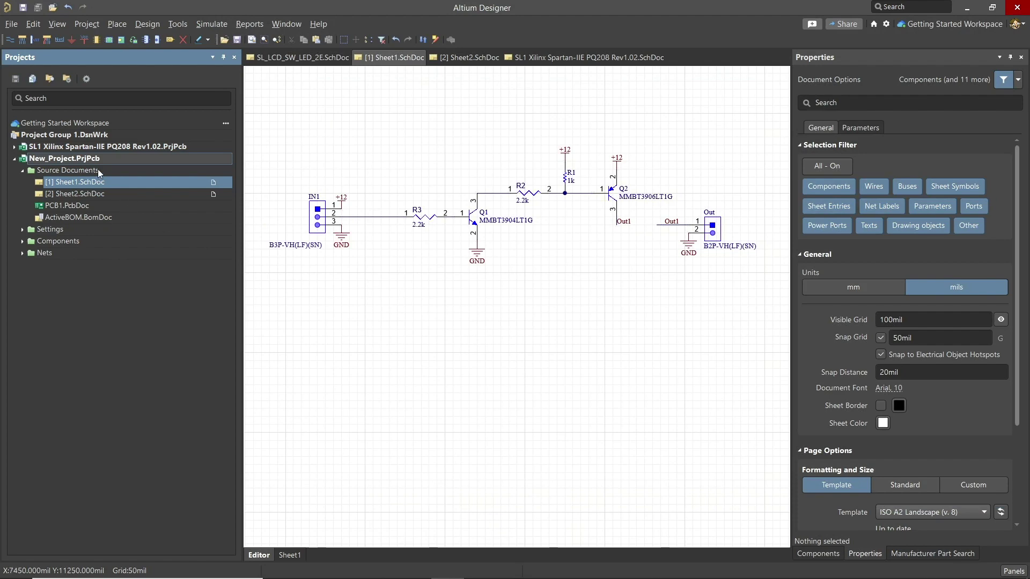
Cut the Out connector, Out1 label and GND from Sheet1, paste onto Sheet2, then undo.
{"action": "left_click_drag", "start_coordinate": [766, 208], "coordinate": [651, 294]}
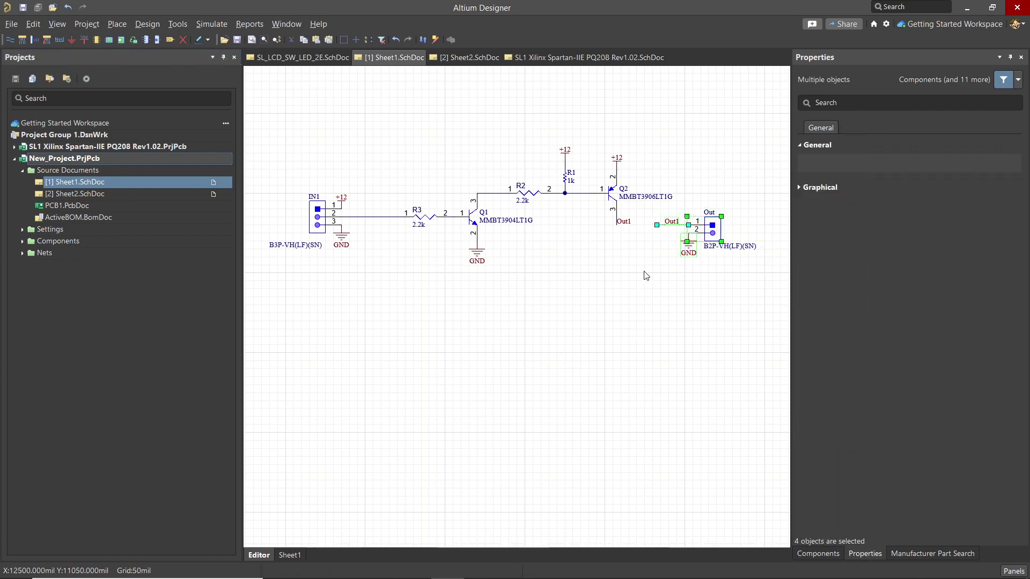
{"action": "key", "text": "Delete"}
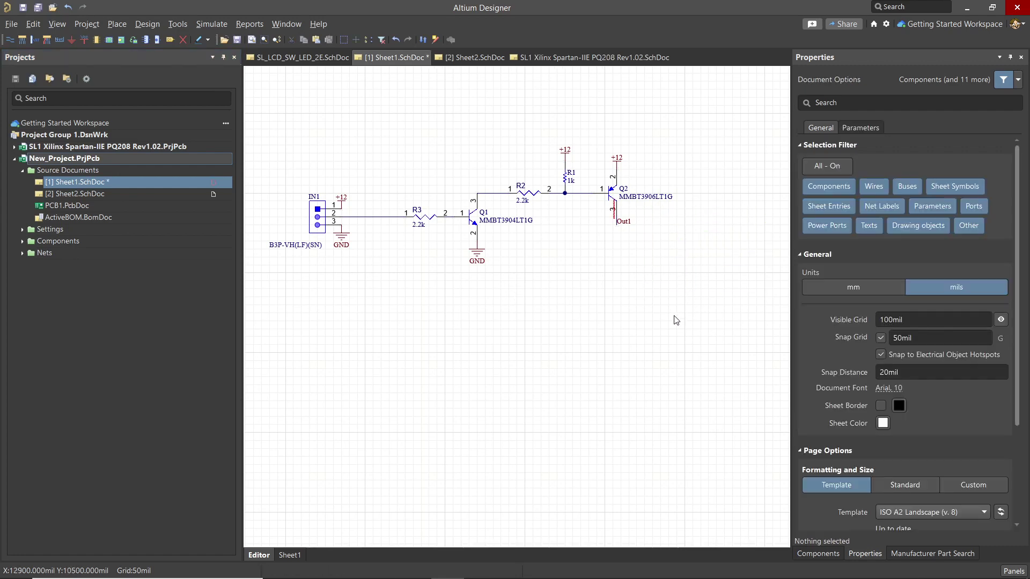
{"action": "left_click", "coordinate": [80, 194]}
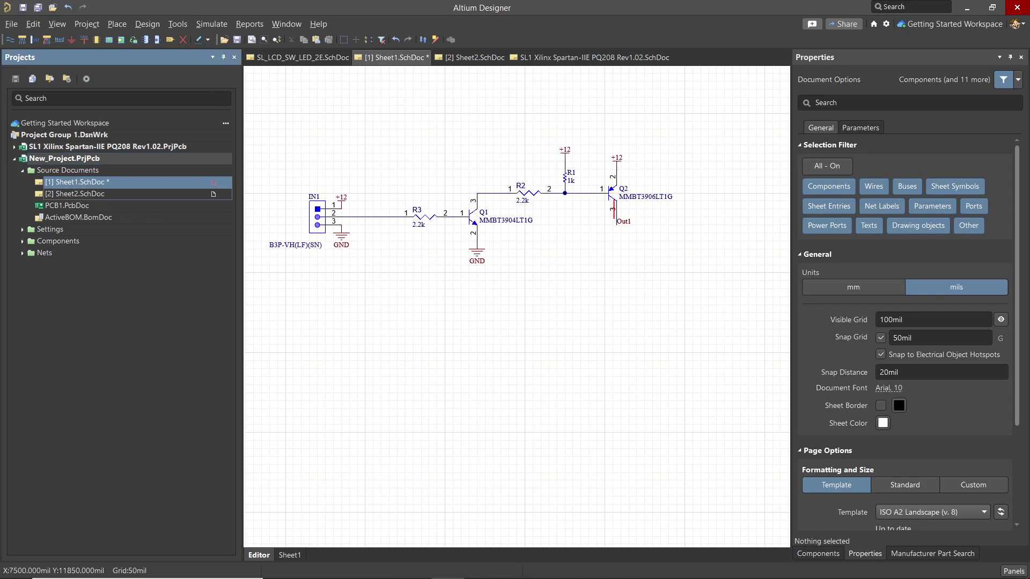
{"action": "right_click", "coordinate": [406, 262]}
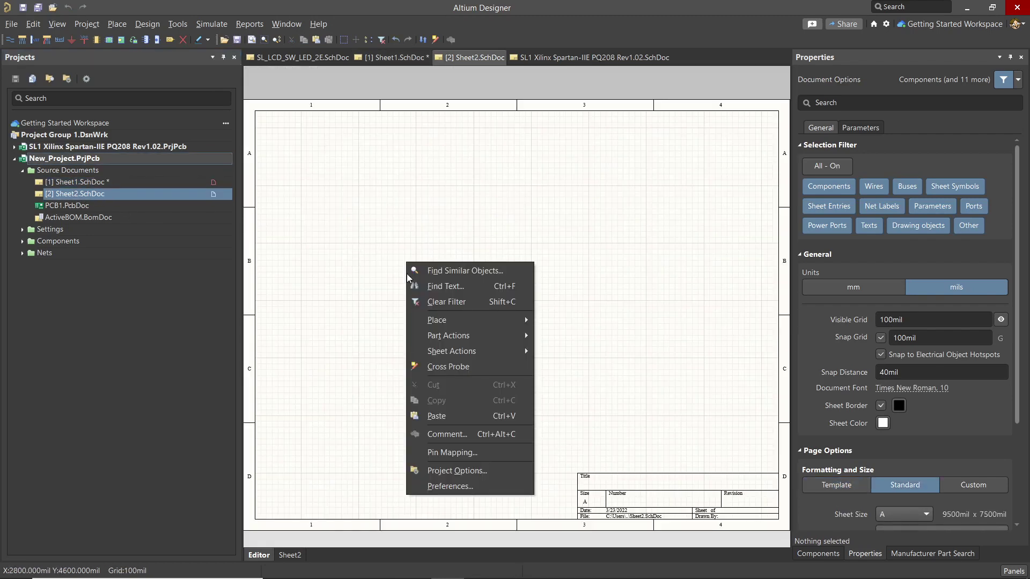
{"action": "mouse_move", "coordinate": [450, 320]}
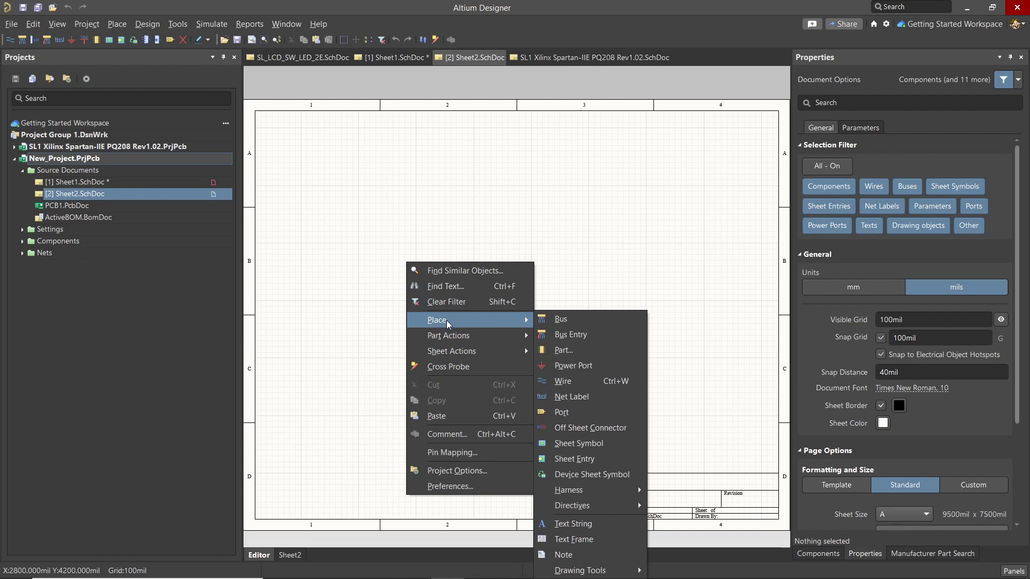
{"action": "left_click", "coordinate": [452, 415]}
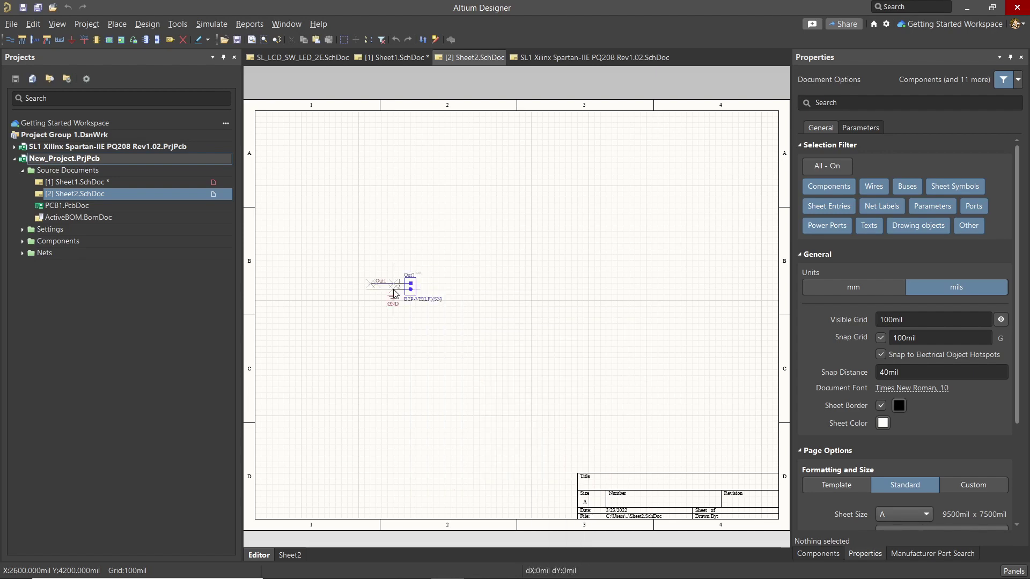
{"action": "left_click", "coordinate": [532, 305]}
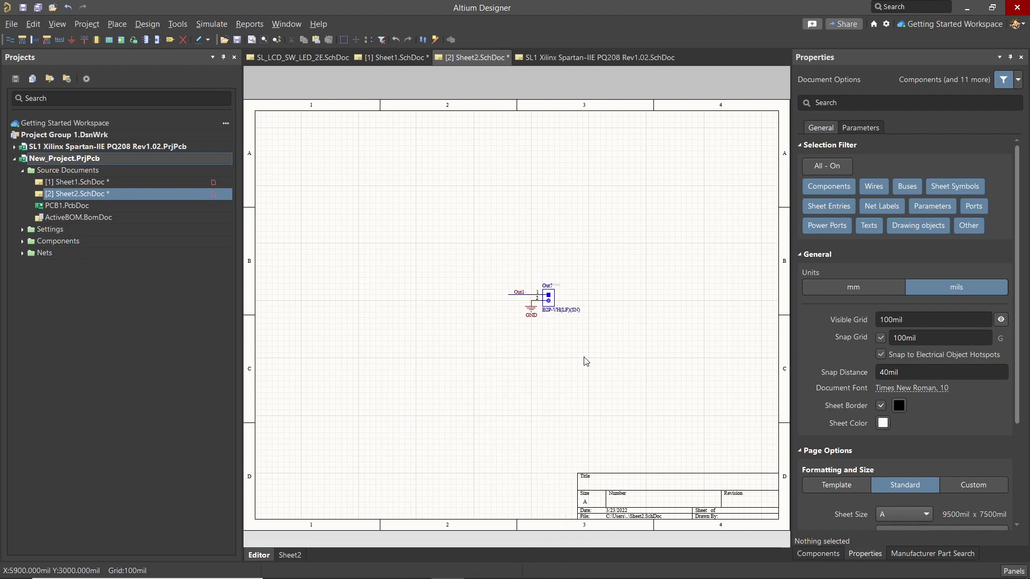
{"action": "scroll", "coordinate": [529, 304], "scroll_direction": "up", "scroll_amount": 4, "text": "ctrl"}
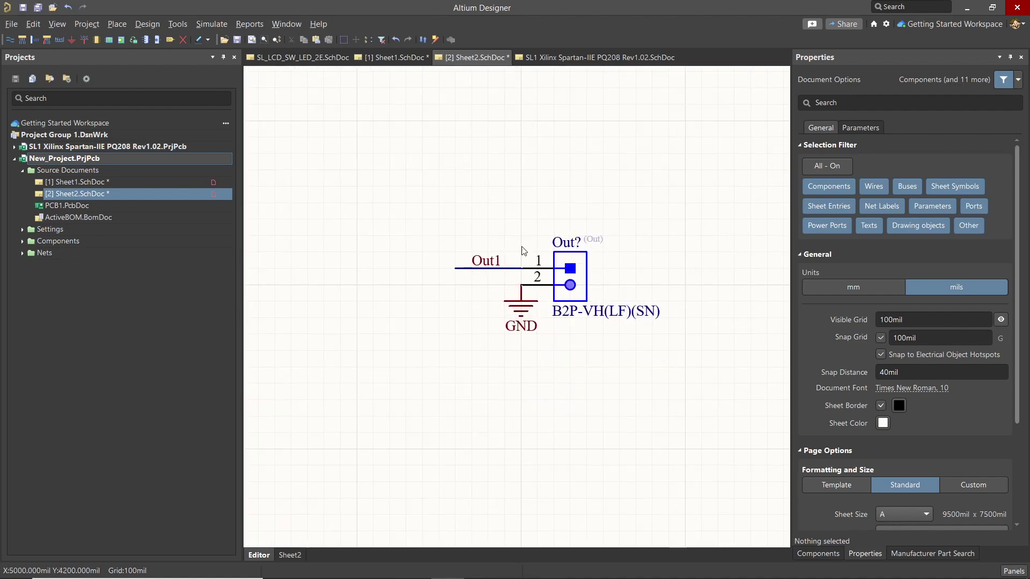
{"action": "key", "text": "ctrl+z"}
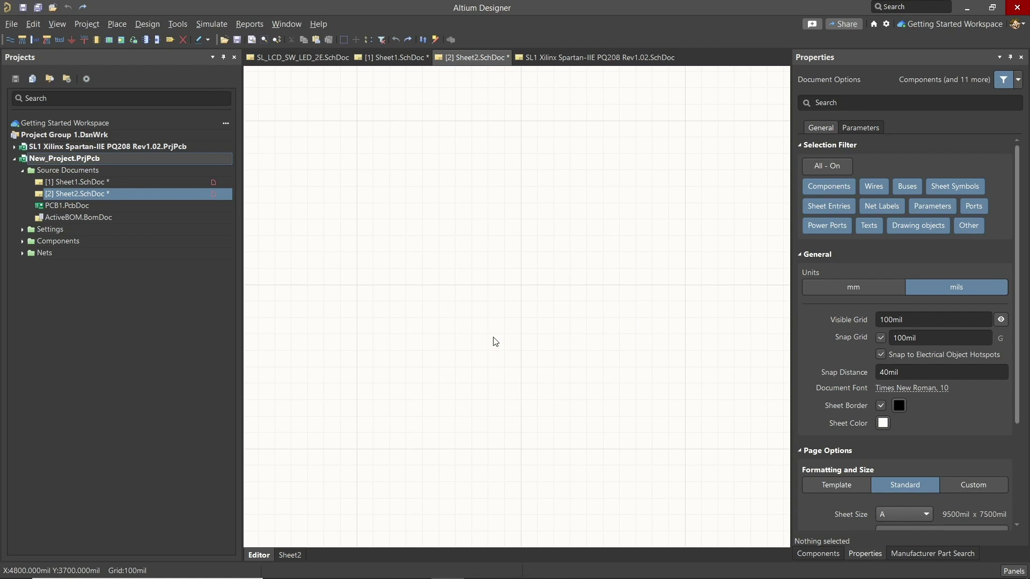
Smart Paste the Out connector group onto Sheet2 as themselves and place it.
{"action": "left_click", "coordinate": [33, 24]}
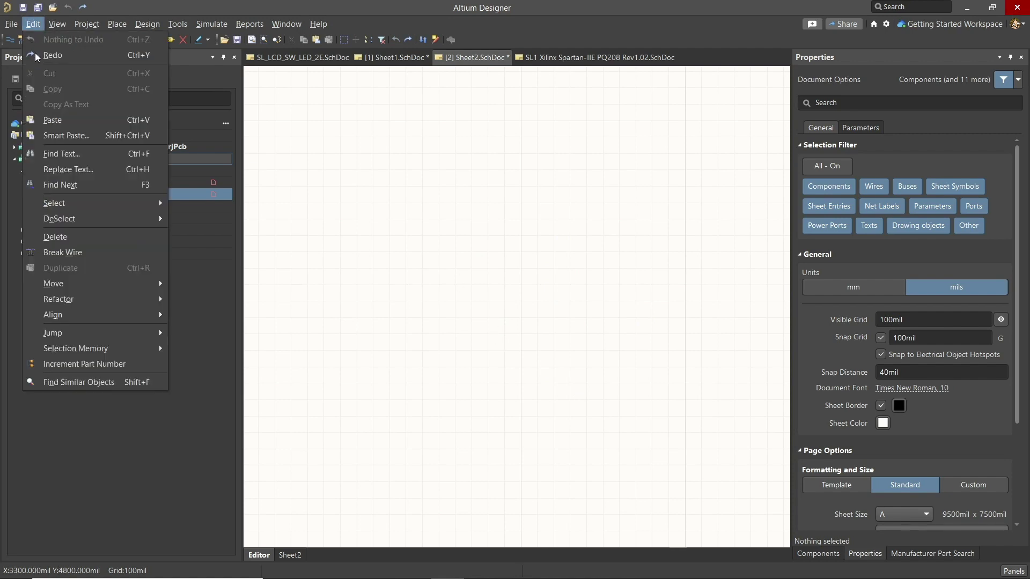
{"action": "left_click", "coordinate": [51, 135]}
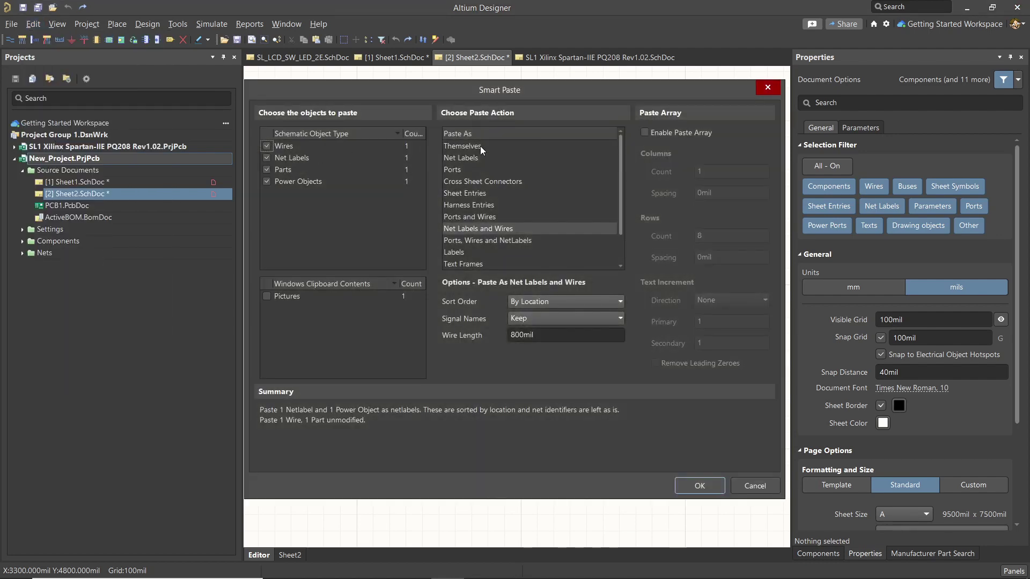
{"action": "left_click", "coordinate": [478, 146]}
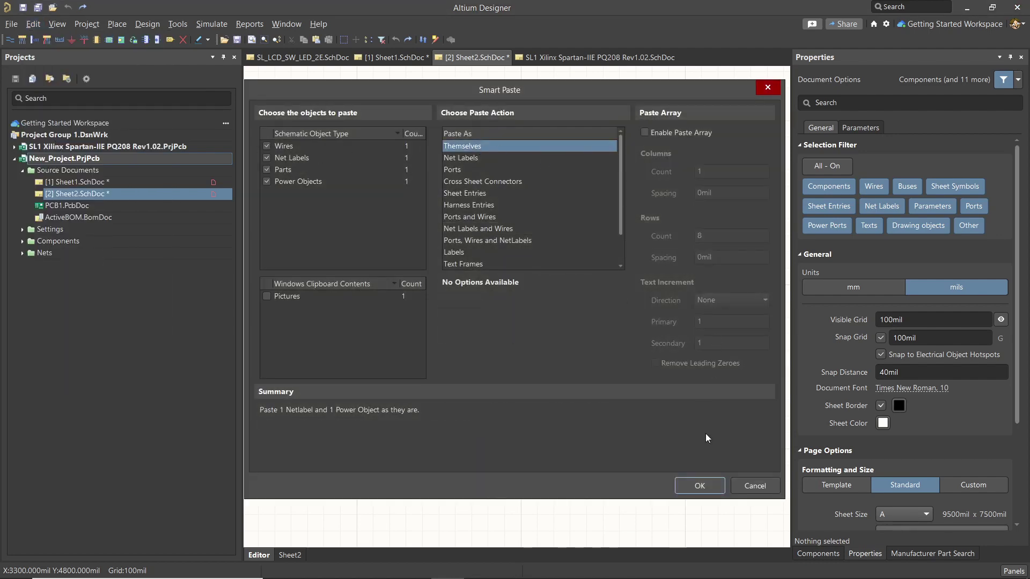
{"action": "left_click", "coordinate": [699, 486]}
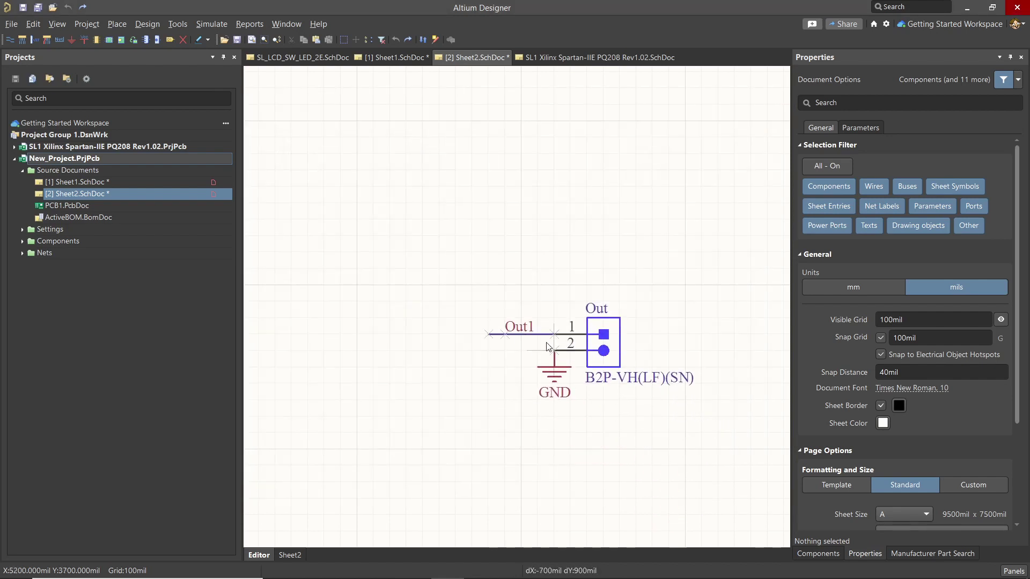
{"action": "left_click", "coordinate": [530, 297]}
Compare Sheet1 and Sheet2 to confirm the connector group moved over.
{"action": "right_click", "coordinate": [624, 467]}
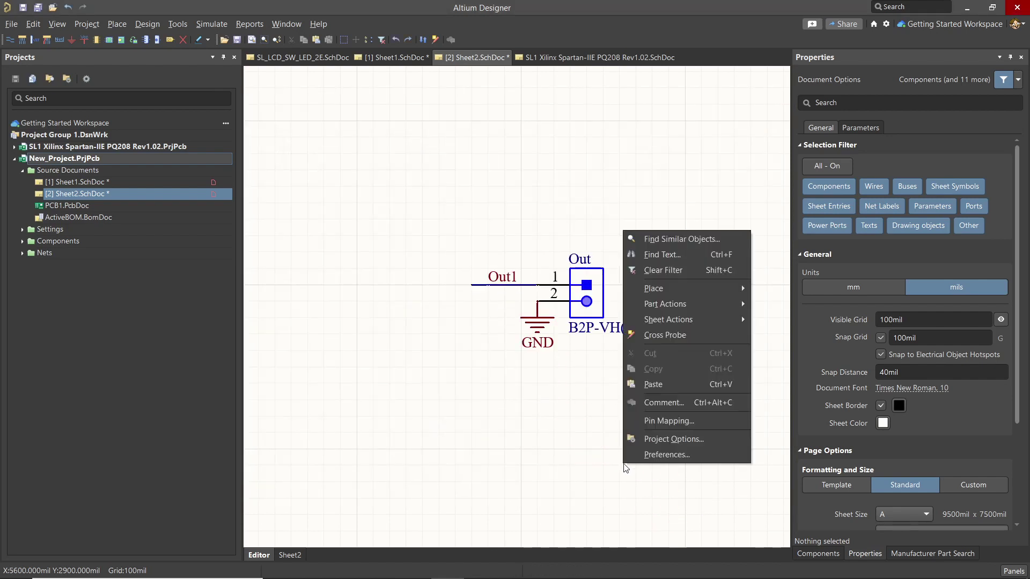
{"action": "left_click", "coordinate": [545, 469]}
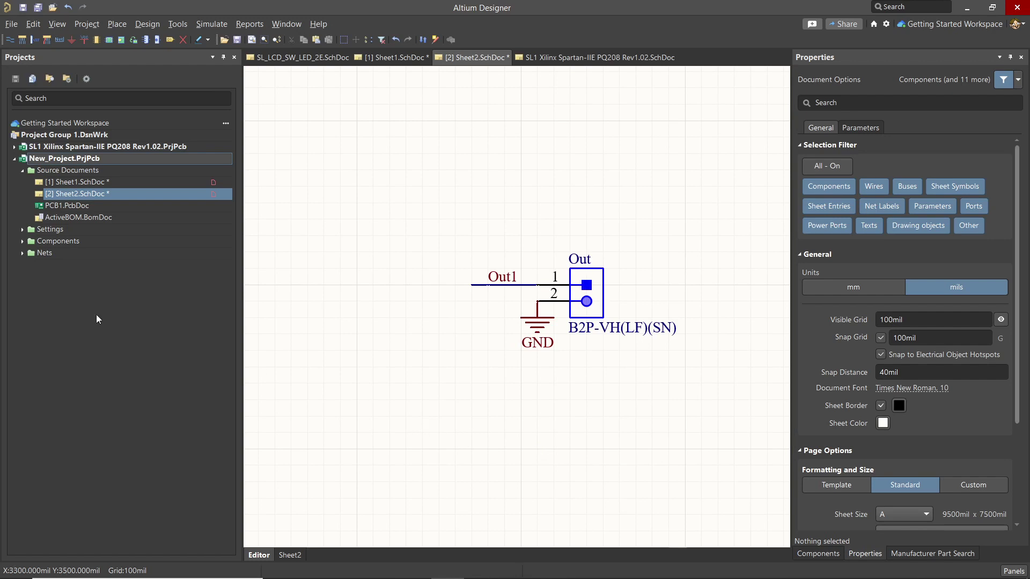
{"action": "left_click", "coordinate": [87, 182]}
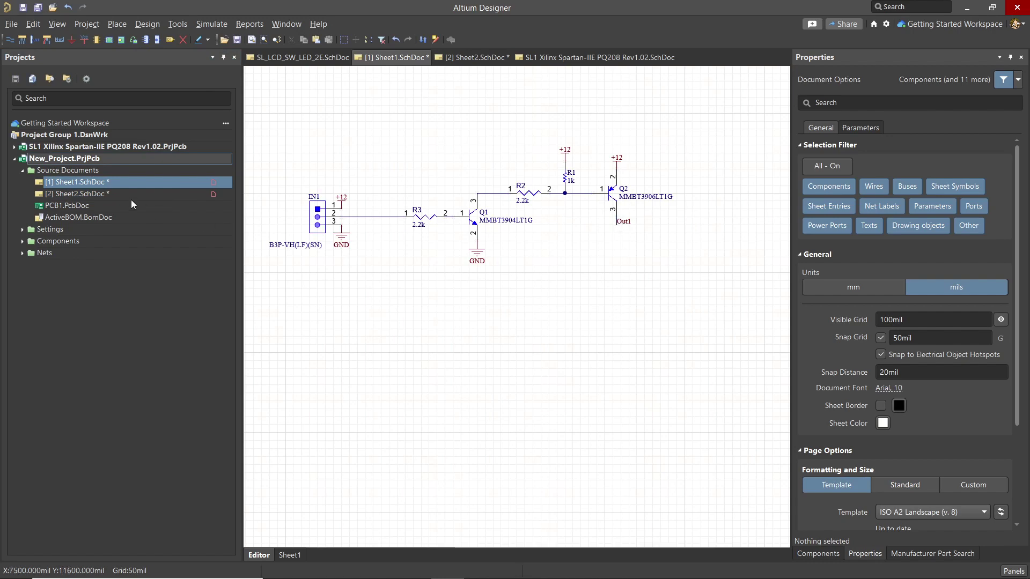
{"action": "left_click", "coordinate": [80, 193]}
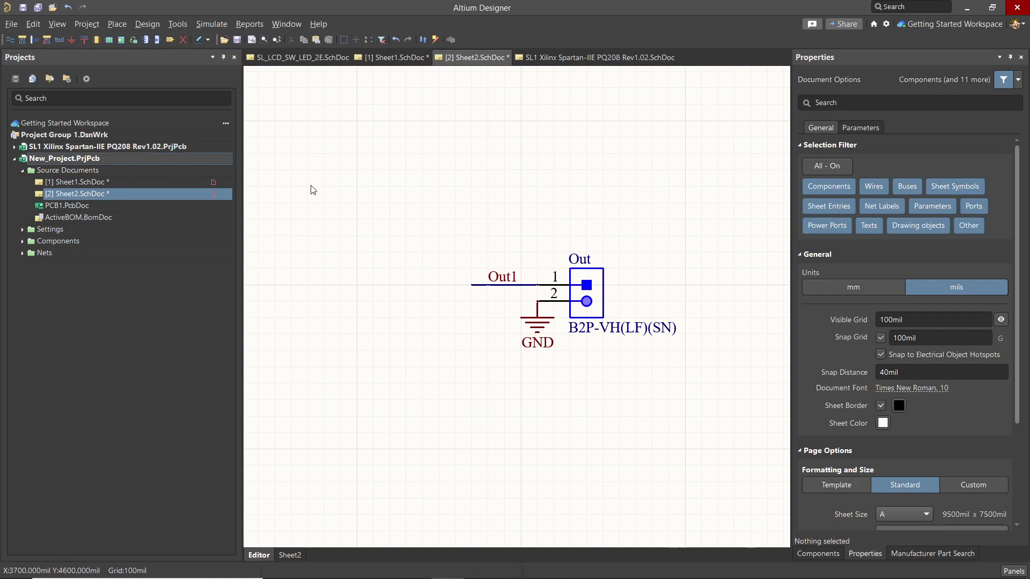
Place a port on Sheet2 ending at the Out1 wire end.
{"action": "right_click", "coordinate": [319, 211]}
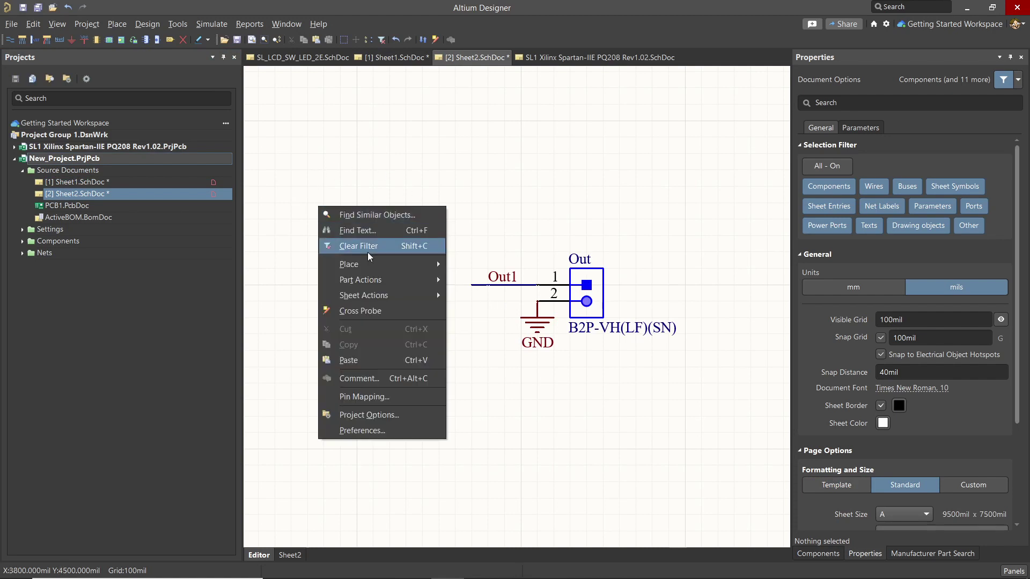
{"action": "mouse_move", "coordinate": [370, 267]}
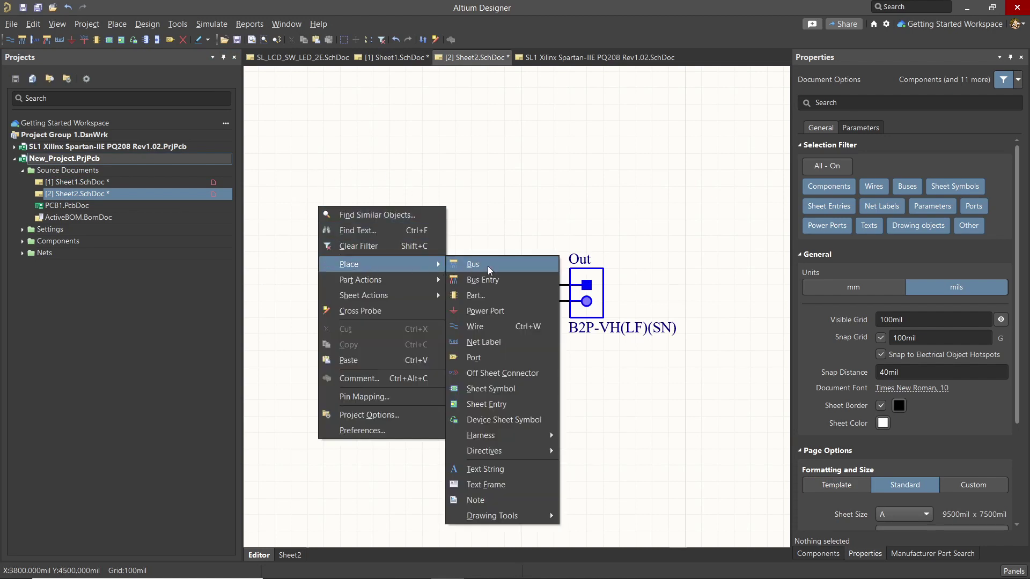
{"action": "left_click", "coordinate": [478, 359]}
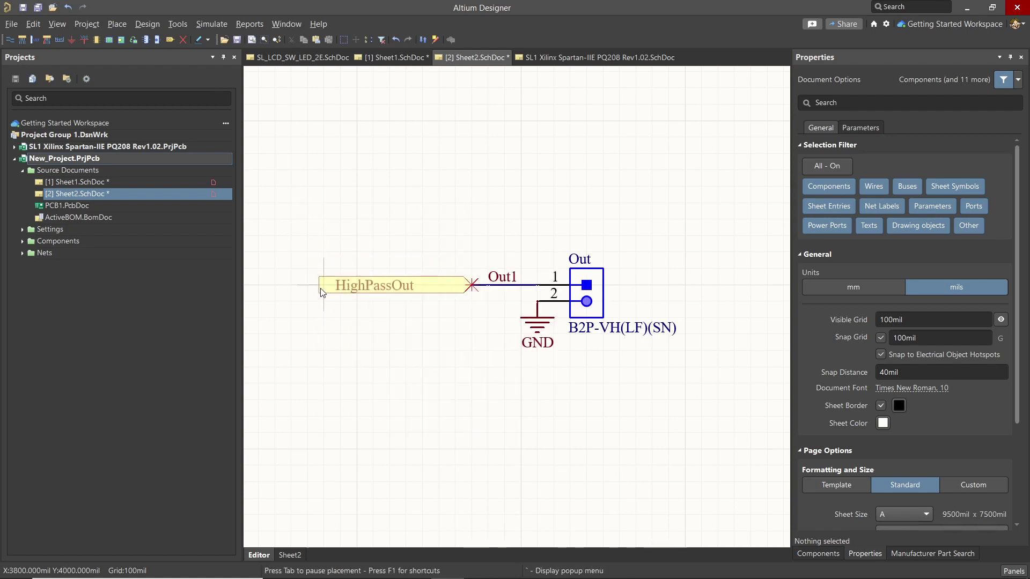
{"action": "left_click", "coordinate": [340, 284]}
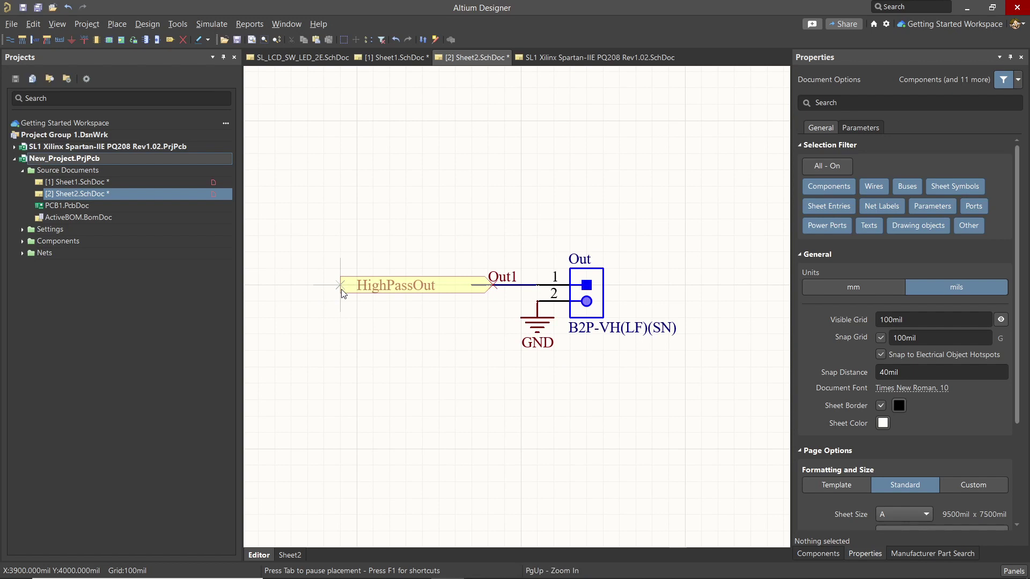
{"action": "left_click", "coordinate": [469, 289]}
{"action": "key", "text": "Escape"}
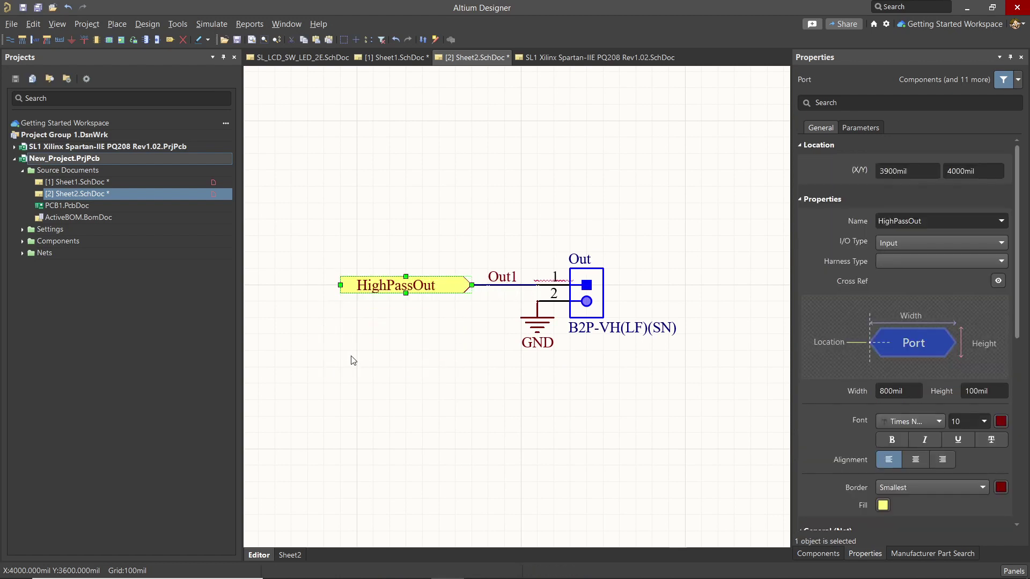
Rename the port from HighPassOut to To_Output_Connector.
{"action": "left_click", "coordinate": [407, 287]}
{"action": "left_click", "coordinate": [923, 221]}
{"action": "double_click", "coordinate": [923, 221]}
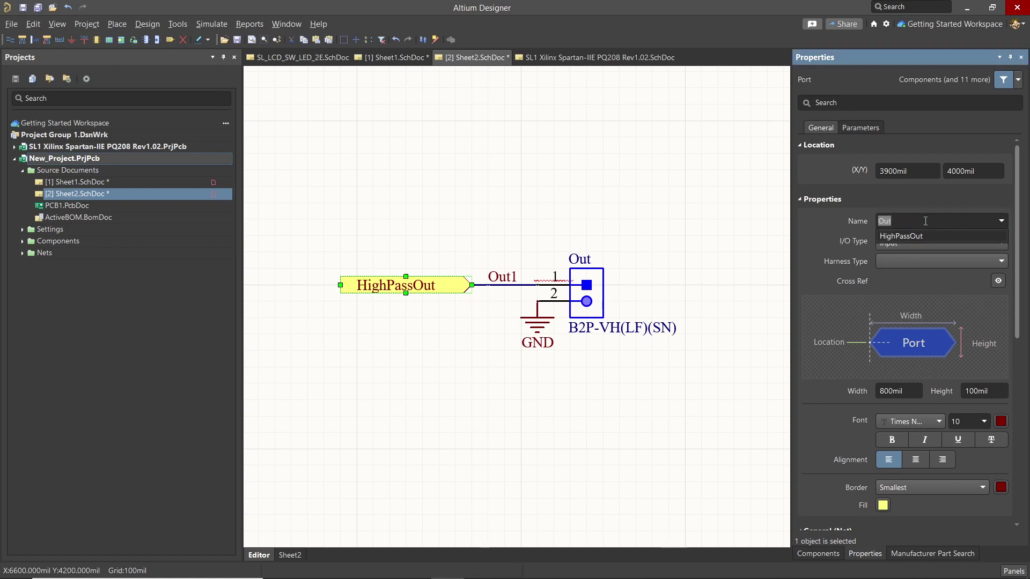
{"action": "type", "text": "To_Output_Connector"}
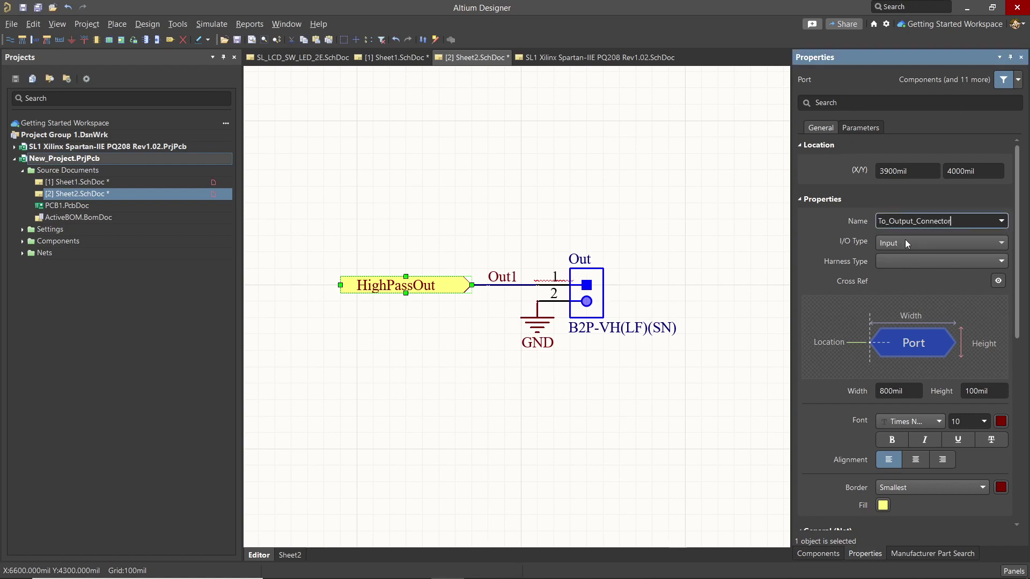
{"action": "left_click", "coordinate": [723, 243]}
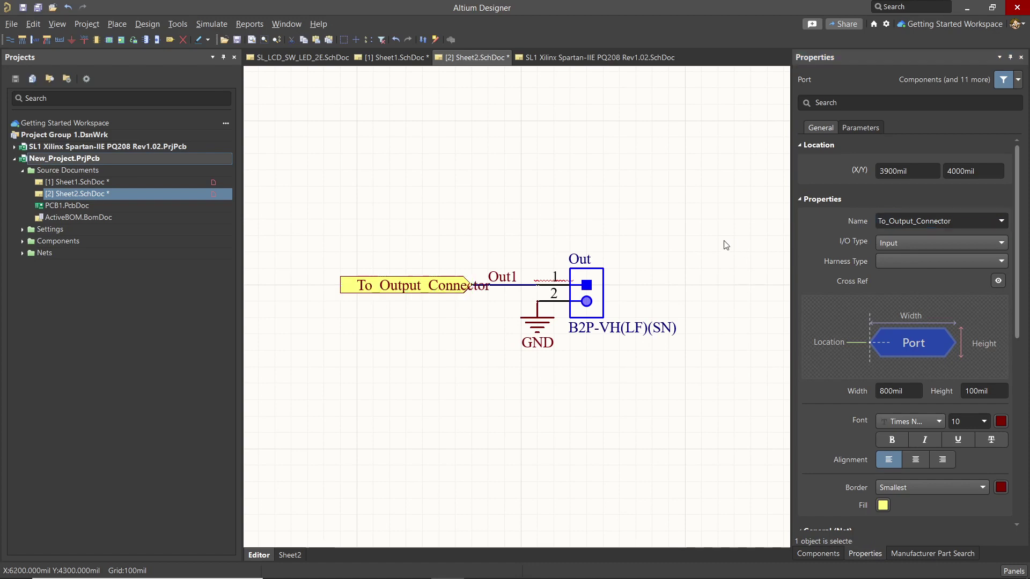
Widen the To_Output_Connector port leftward so its name fits.
{"action": "left_click", "coordinate": [383, 285]}
{"action": "left_click_drag", "start_coordinate": [340, 286], "coordinate": [292, 285]}
{"action": "left_click", "coordinate": [369, 365]}
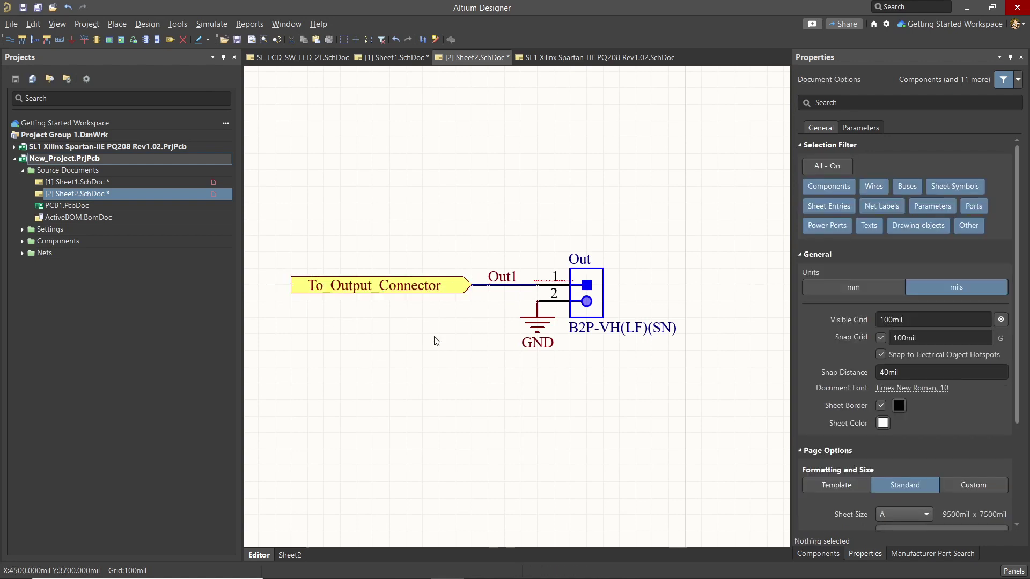
{"action": "left_click", "coordinate": [367, 284]}
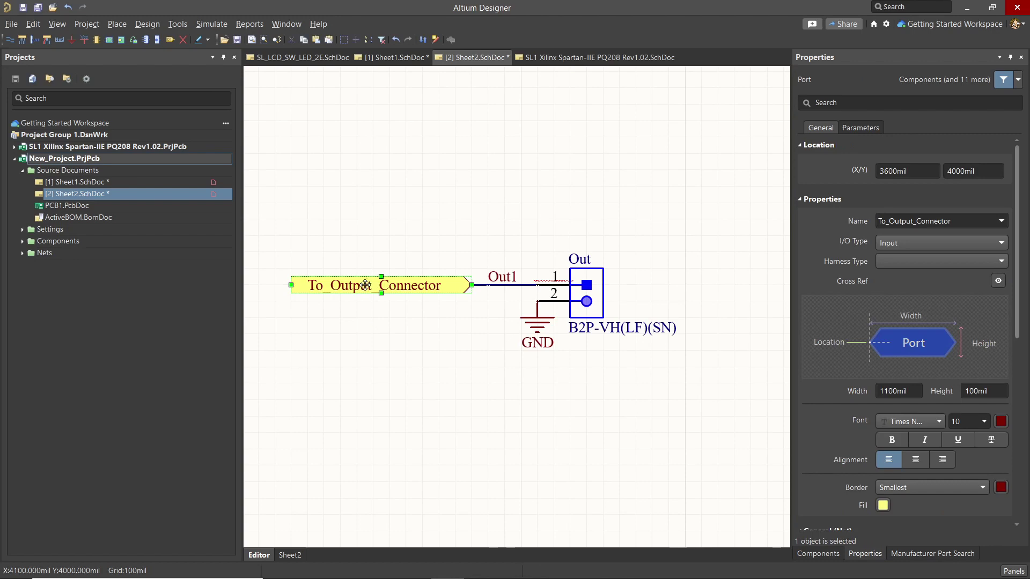
{"action": "left_click", "coordinate": [74, 184]}
Paste a To_Output_Connector port to the right of Q2 on Sheet1 and check its I/O type.
{"action": "key", "text": "ctrl+v"}
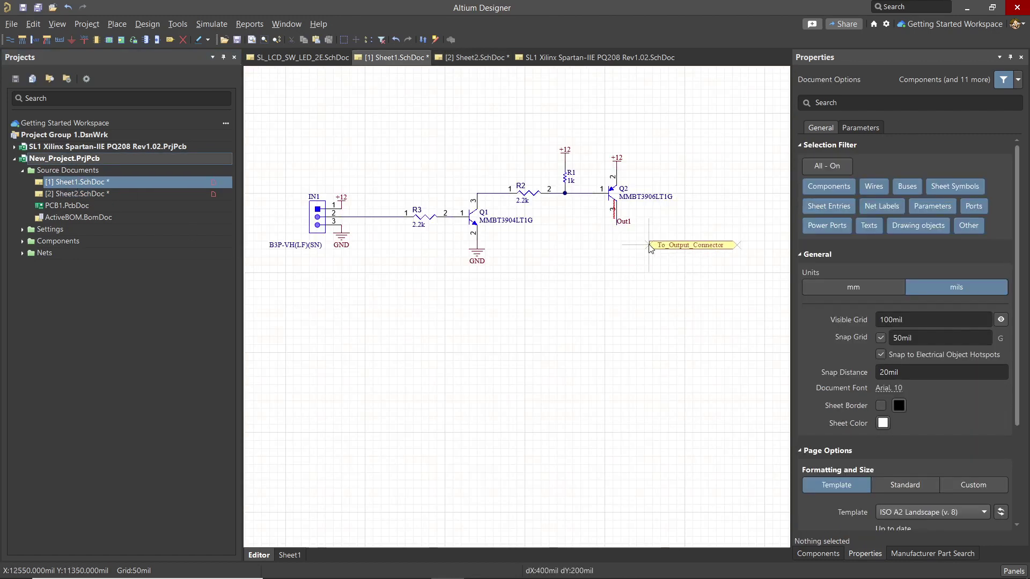
{"action": "left_click", "coordinate": [652, 225]}
{"action": "right_click", "coordinate": [642, 276]}
{"action": "left_click", "coordinate": [622, 293]}
{"action": "scroll", "coordinate": [677, 309], "scroll_direction": "up", "scroll_amount": 4, "text": "ctrl"}
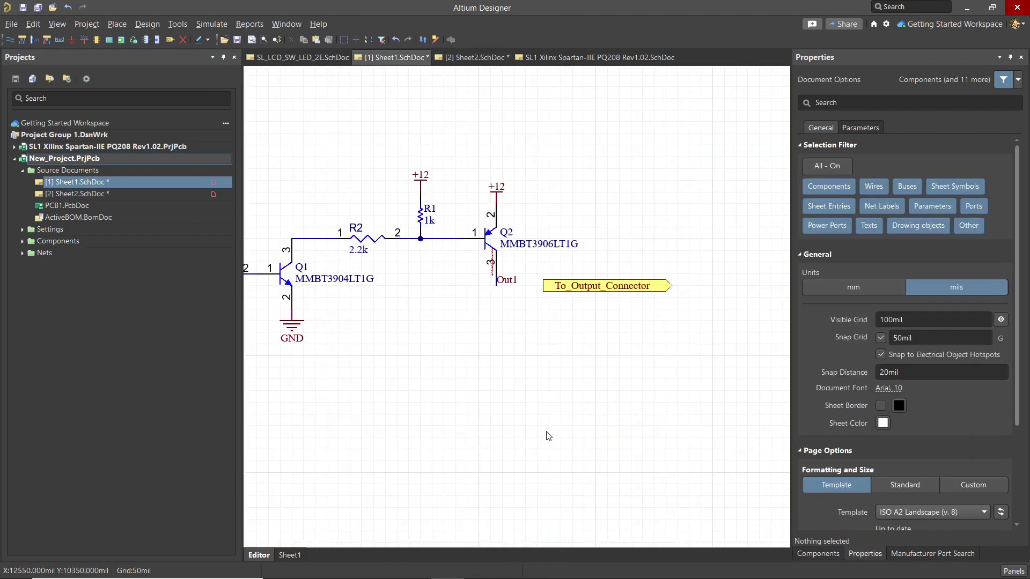
{"action": "scroll", "coordinate": [627, 411], "scroll_direction": "up", "scroll_amount": 3}
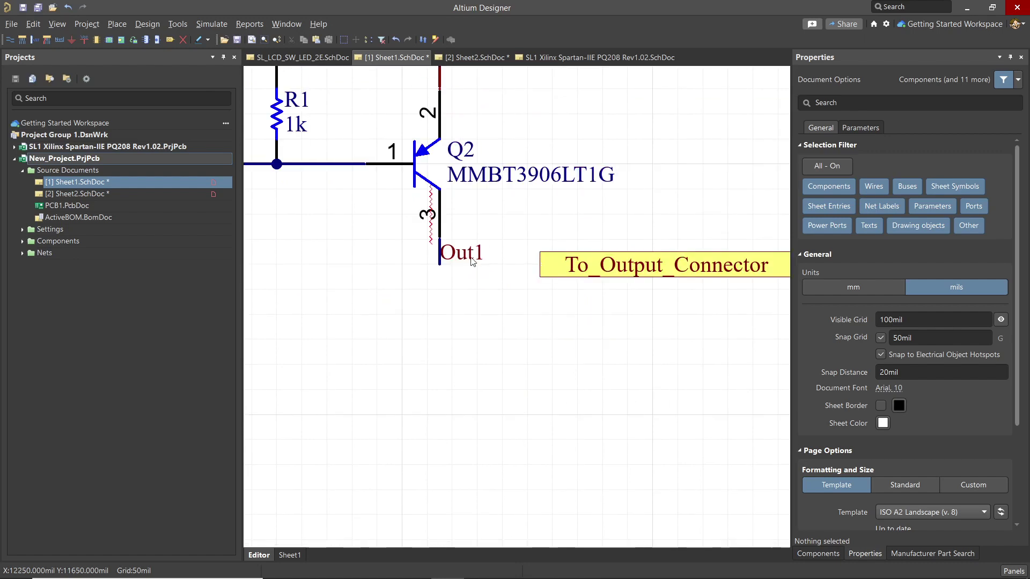
{"action": "left_click", "coordinate": [665, 274]}
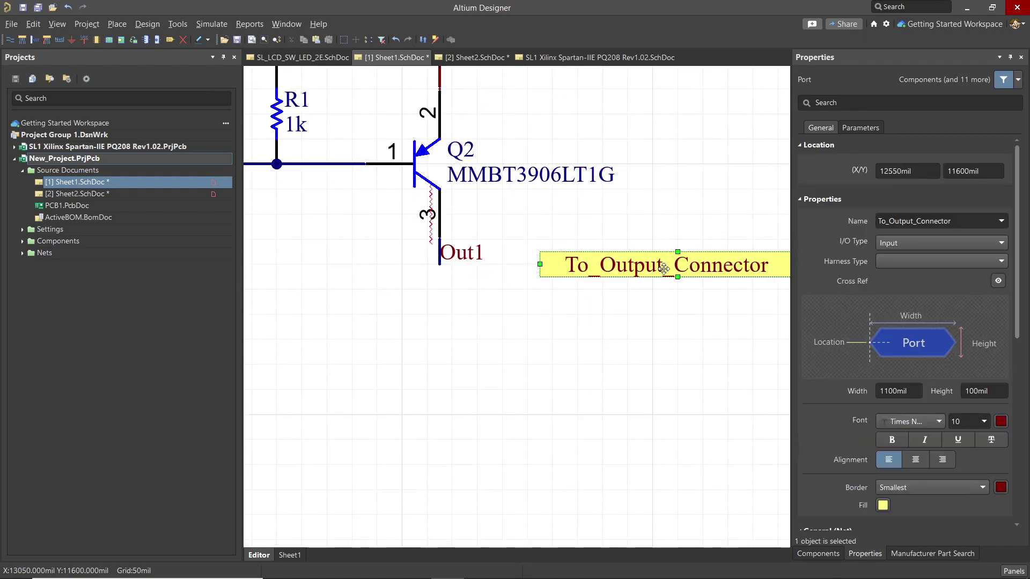
{"action": "left_click", "coordinate": [964, 246]}
Wire Q2's Out1 pin to the To_Output_Connector port and save both sheets.
{"action": "right_click", "coordinate": [476, 327]}
{"action": "mouse_move", "coordinate": [533, 386]}
{"action": "left_click", "coordinate": [633, 402]}
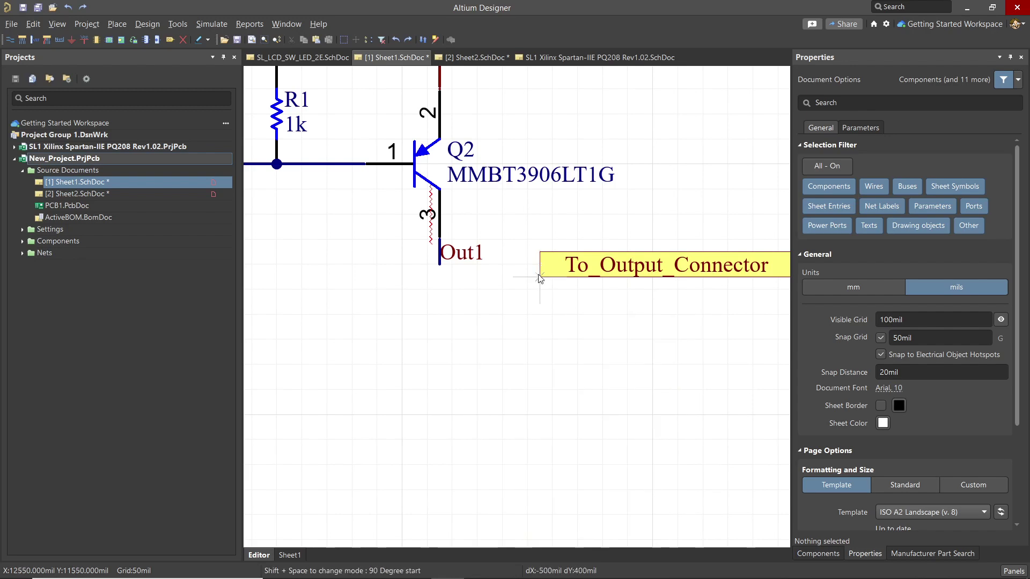
{"action": "left_click", "coordinate": [439, 263]}
{"action": "left_click", "coordinate": [539, 264]}
{"action": "key", "text": "Escape"}
{"action": "left_click_drag", "start_coordinate": [461, 252], "coordinate": [498, 252]}
{"action": "scroll", "coordinate": [449, 349], "scroll_direction": "down", "scroll_amount": 5, "text": "ctrl"}
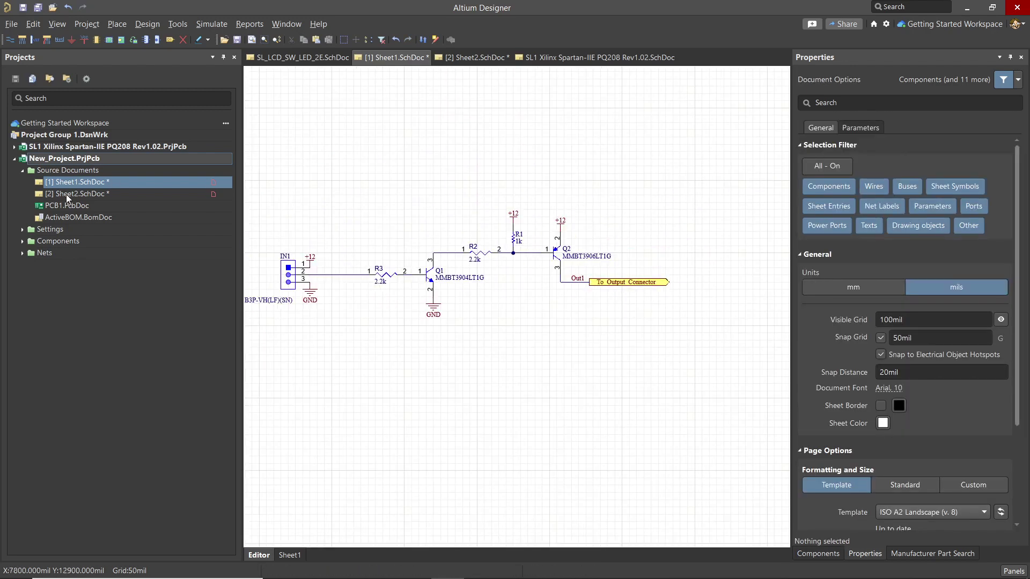
{"action": "key", "text": "ctrl+Tab"}
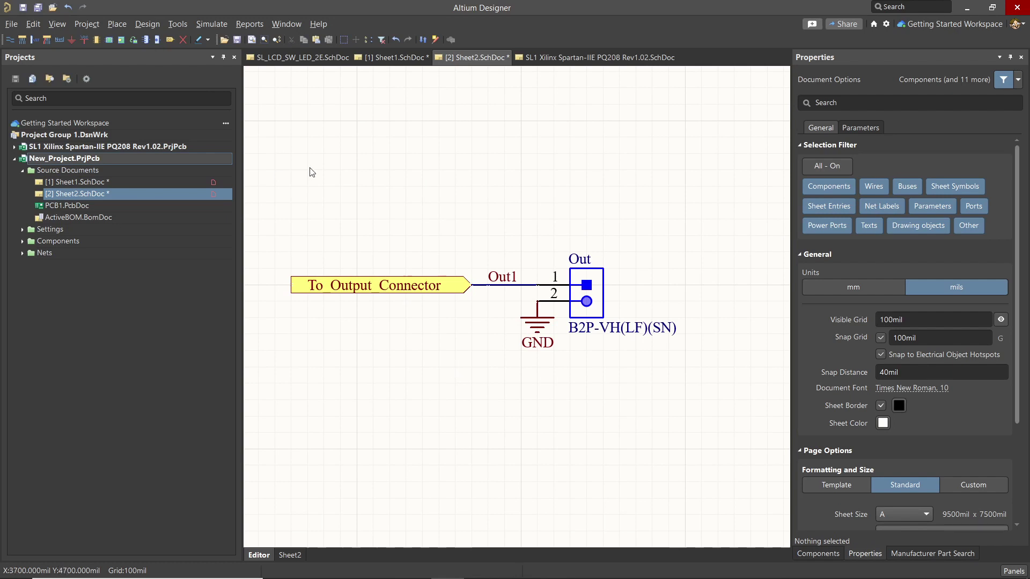
{"action": "left_click", "coordinate": [38, 7]}
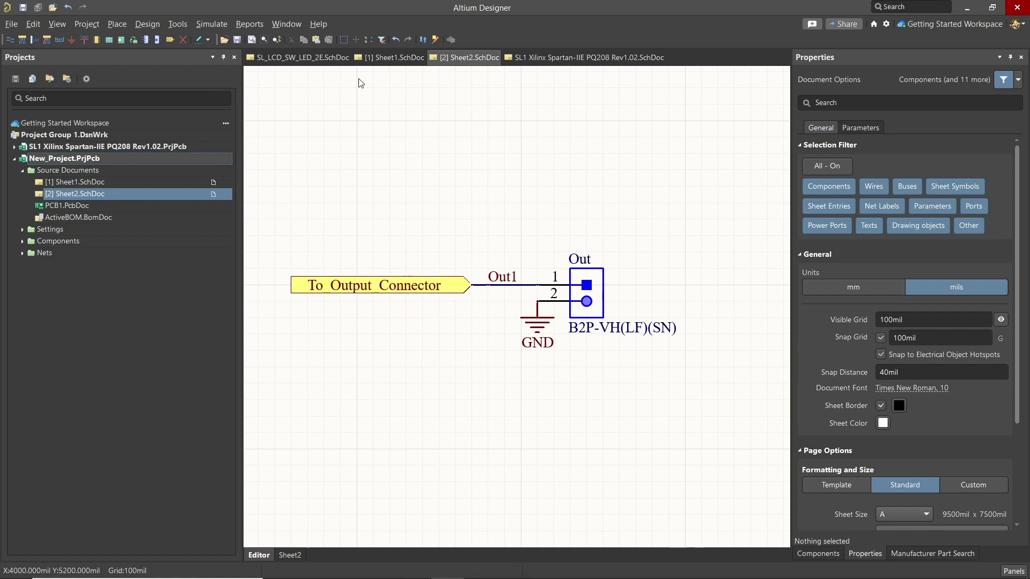
Update PCB1.PcbDoc from the schematics, executing all ECO changes for 7 components and 7 nets.
{"action": "left_click", "coordinate": [146, 25]}
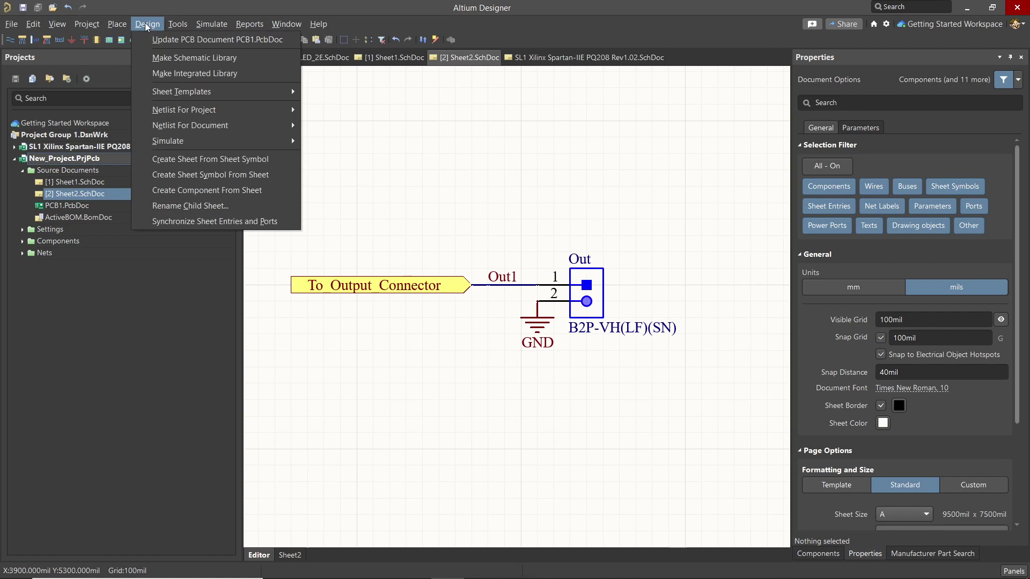
{"action": "left_click", "coordinate": [199, 40]}
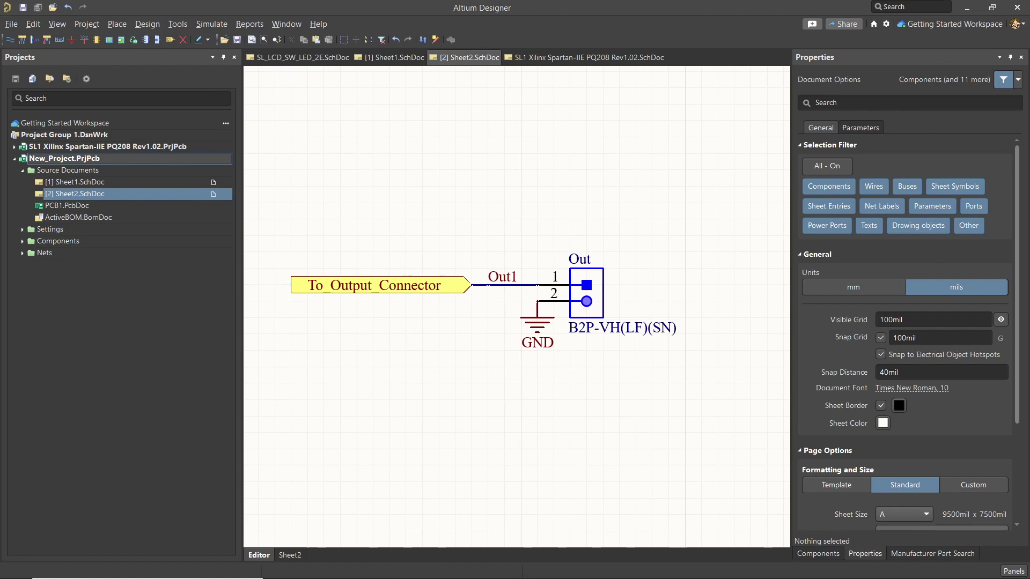
{"action": "left_click_drag", "start_coordinate": [508, 118], "coordinate": [660, 145]}
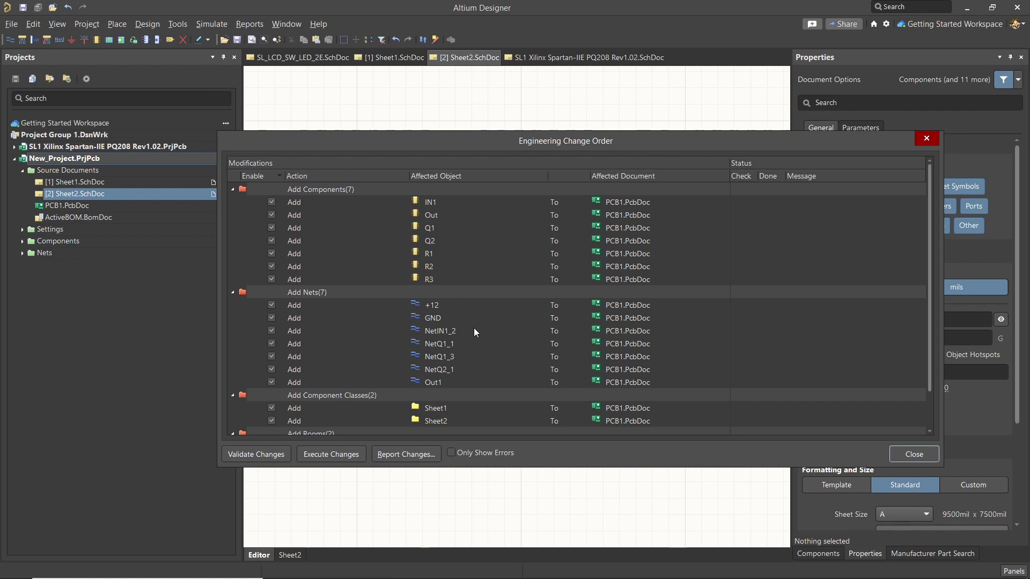
{"action": "scroll", "coordinate": [474, 331], "scroll_direction": "down", "scroll_amount": 1}
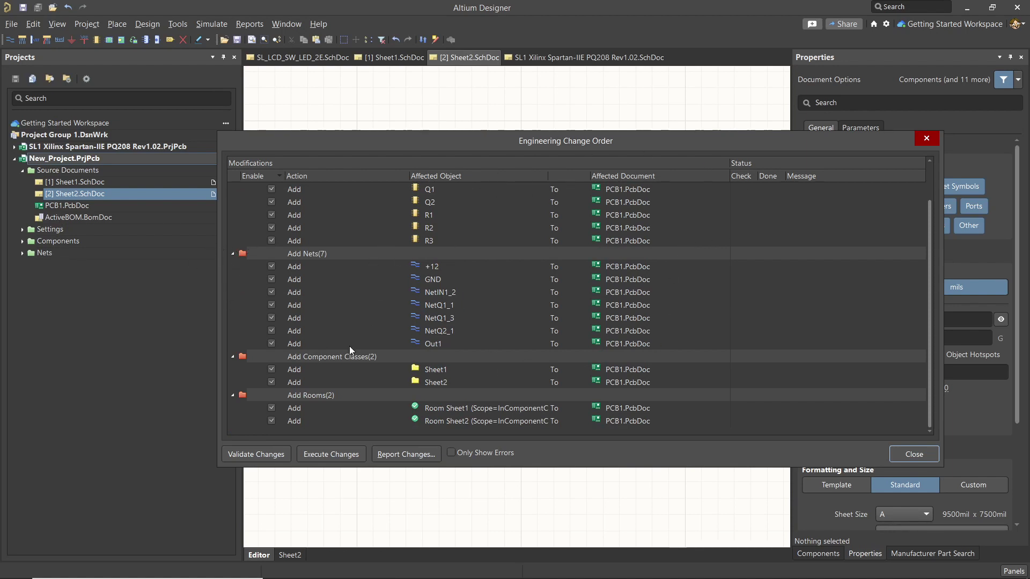
{"action": "left_click", "coordinate": [332, 455]}
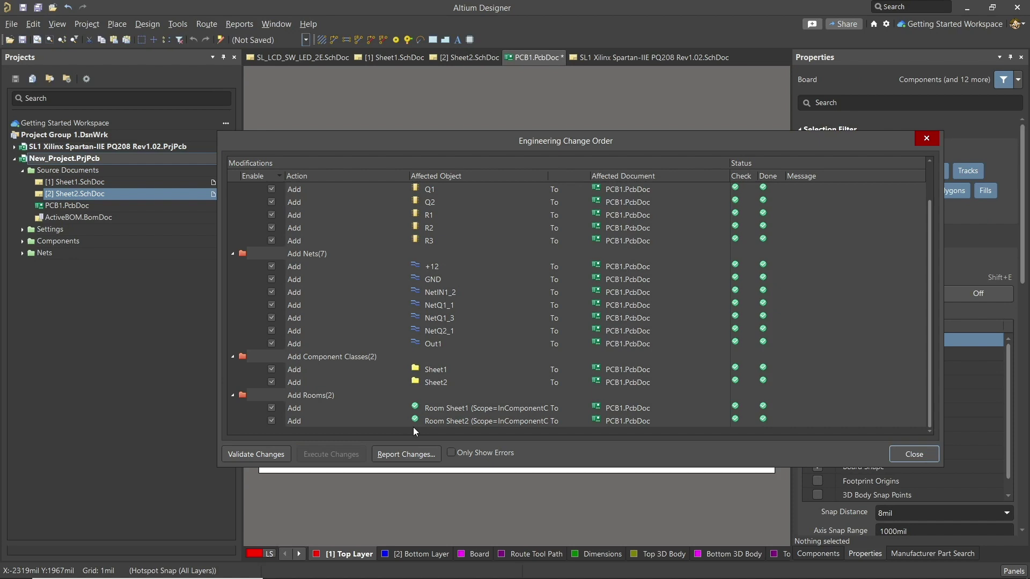
{"action": "left_click", "coordinate": [472, 453]}
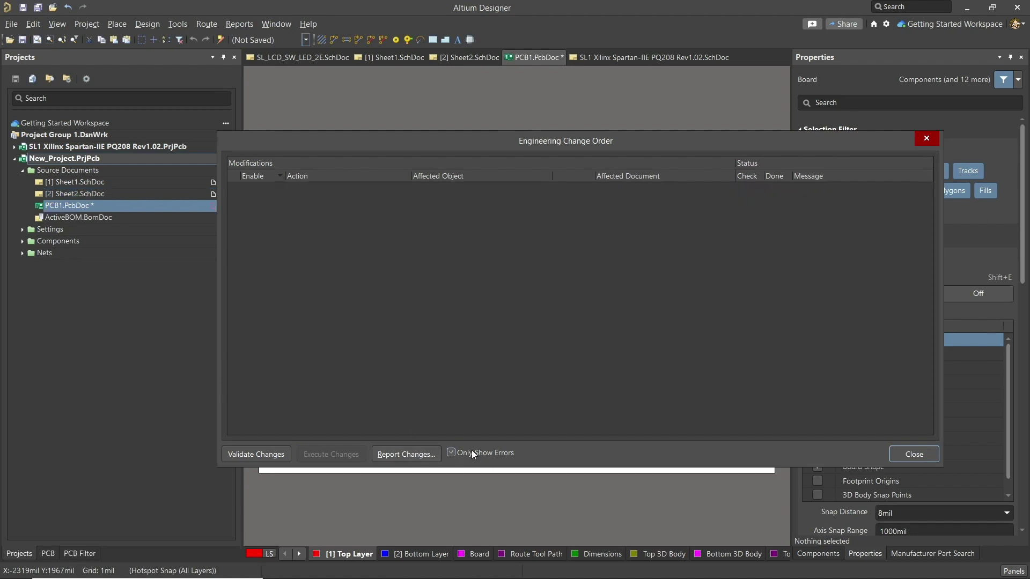
{"action": "left_click", "coordinate": [471, 454]}
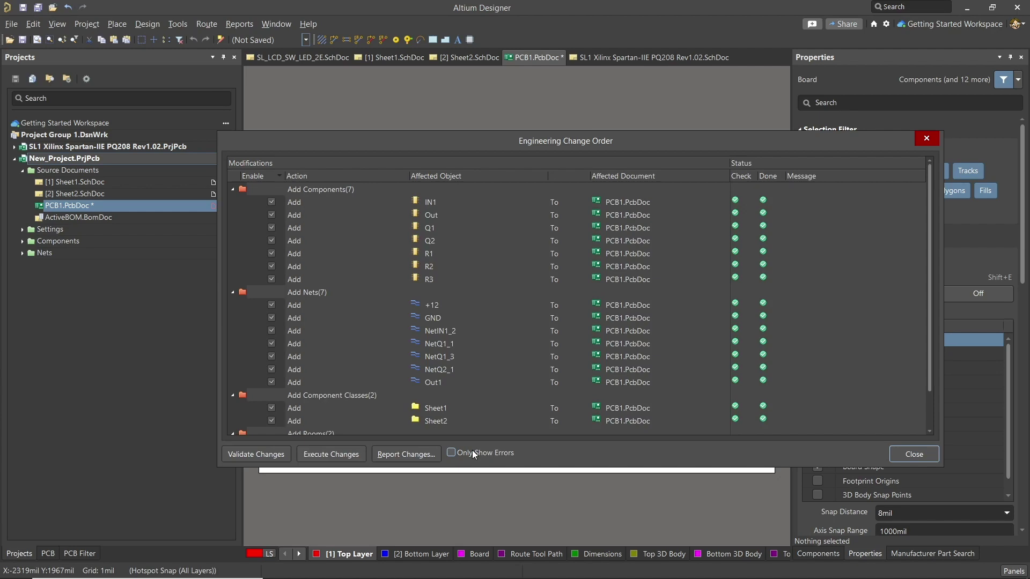
{"action": "left_click", "coordinate": [913, 454]}
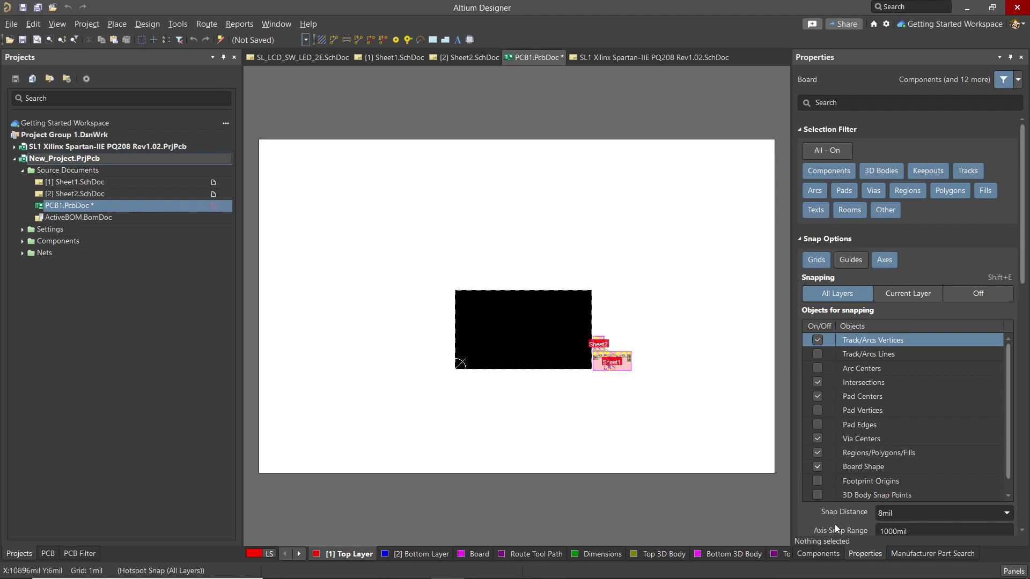
{"action": "left_click", "coordinate": [1013, 571]}
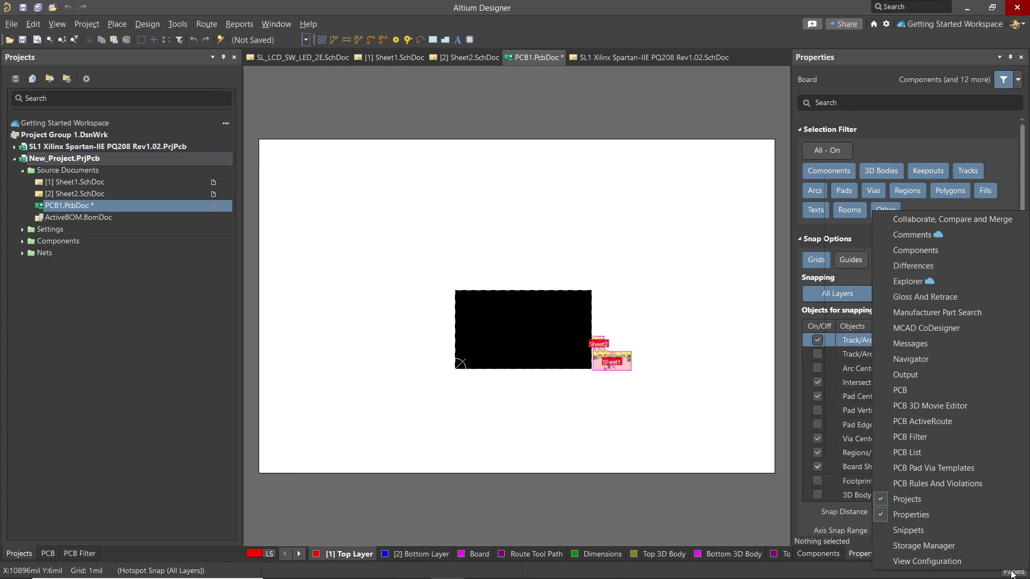
Hide the white sheet area behind the board in View Configuration's System Colors.
{"action": "left_click", "coordinate": [942, 561]}
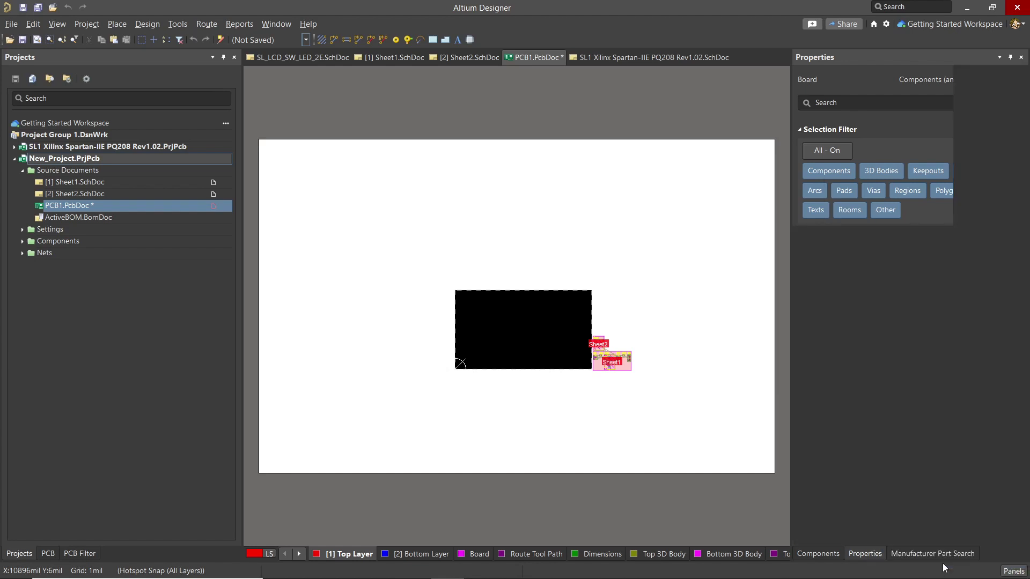
{"action": "scroll", "coordinate": [858, 304], "scroll_direction": "down", "scroll_amount": 3}
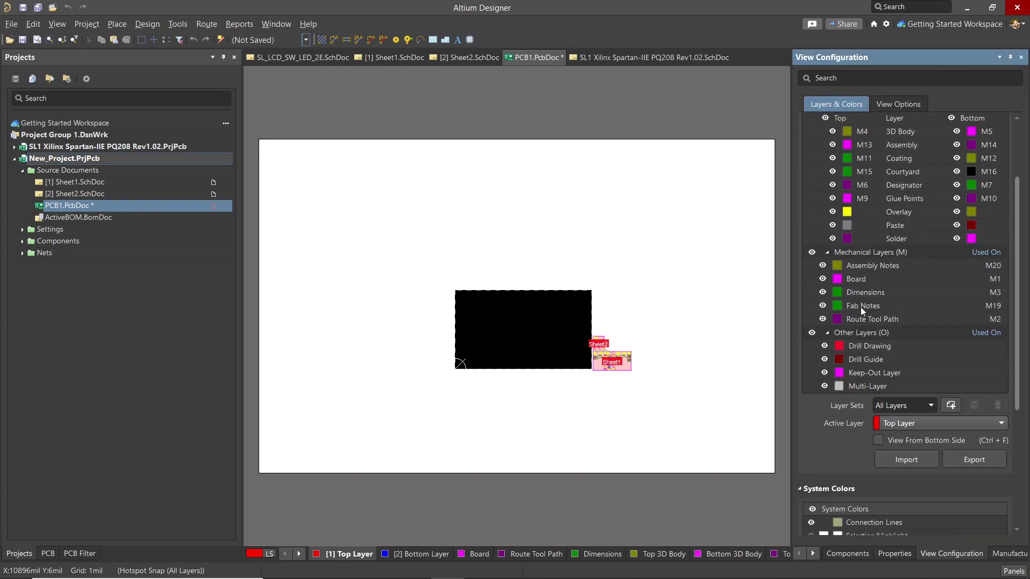
{"action": "scroll", "coordinate": [860, 307], "scroll_direction": "down", "scroll_amount": 6}
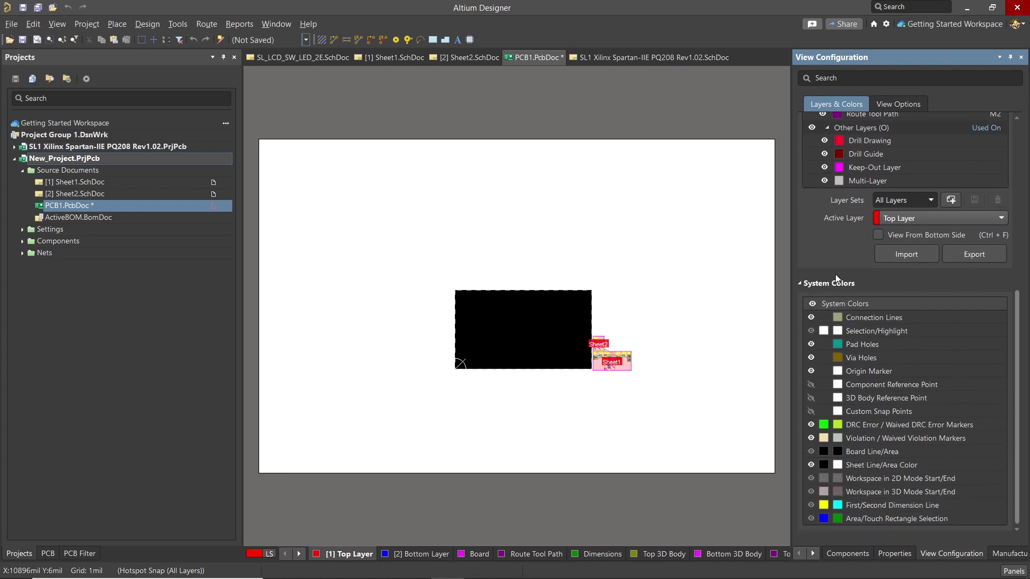
{"action": "left_click", "coordinate": [801, 284]}
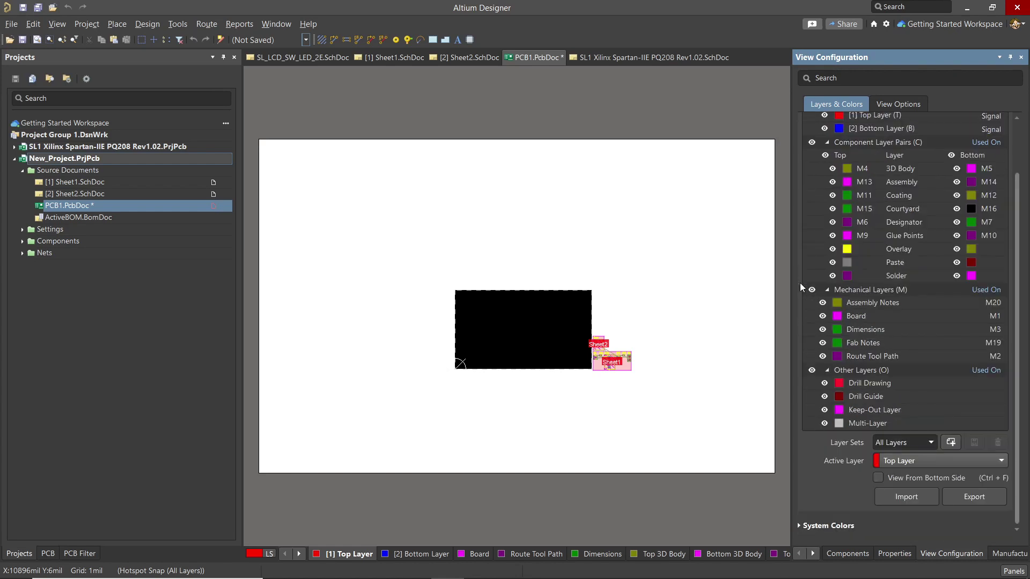
{"action": "left_click", "coordinate": [799, 525]}
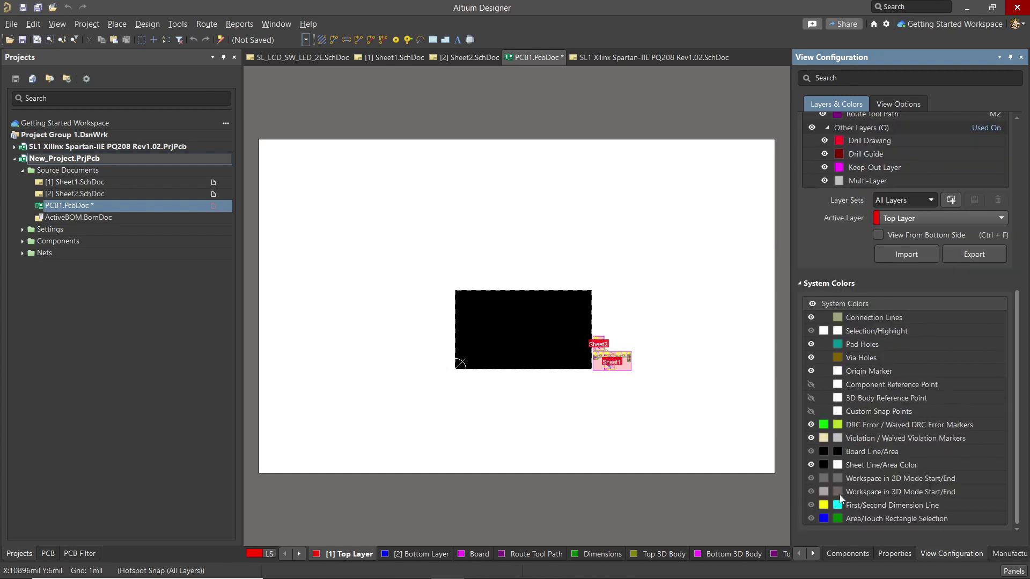
{"action": "left_click", "coordinate": [808, 465]}
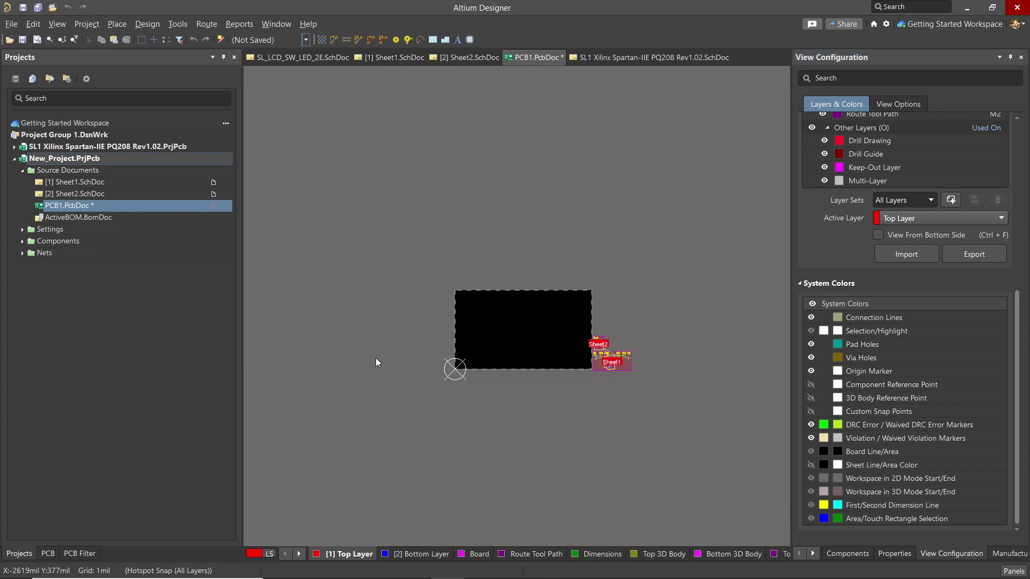
Zoom onto the board outline and select the Sheet1 and Sheet2 rooms.
{"action": "scroll", "coordinate": [376, 358], "scroll_direction": "up", "scroll_amount": 3, "text": "ctrl"}
{"action": "right_click_drag", "start_coordinate": [618, 477], "coordinate": [481, 449]}
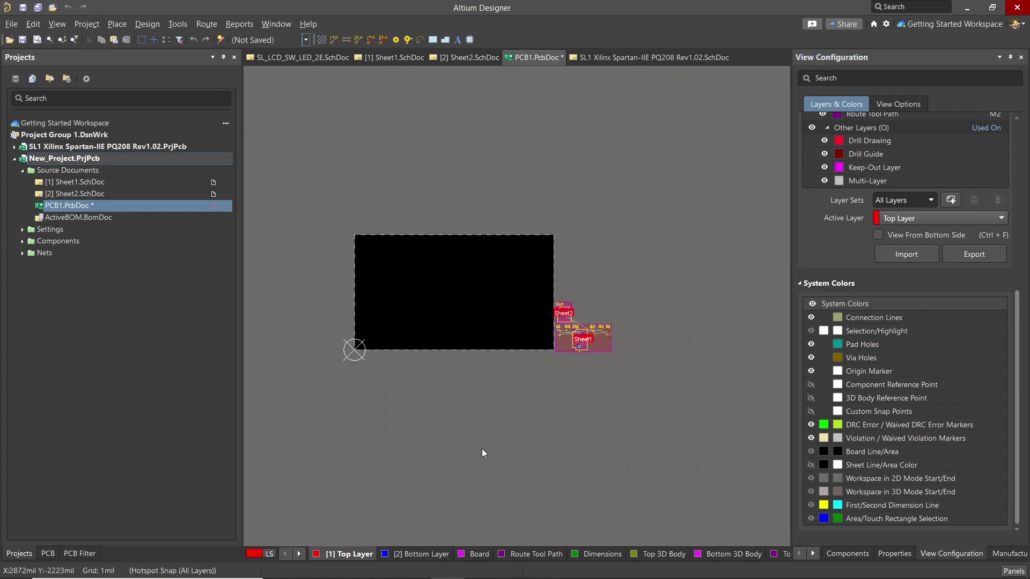
{"action": "scroll", "coordinate": [609, 435], "scroll_direction": "up", "scroll_amount": 2, "text": "ctrl"}
{"action": "scroll", "coordinate": [413, 282], "scroll_direction": "up", "scroll_amount": 2, "text": "ctrl"}
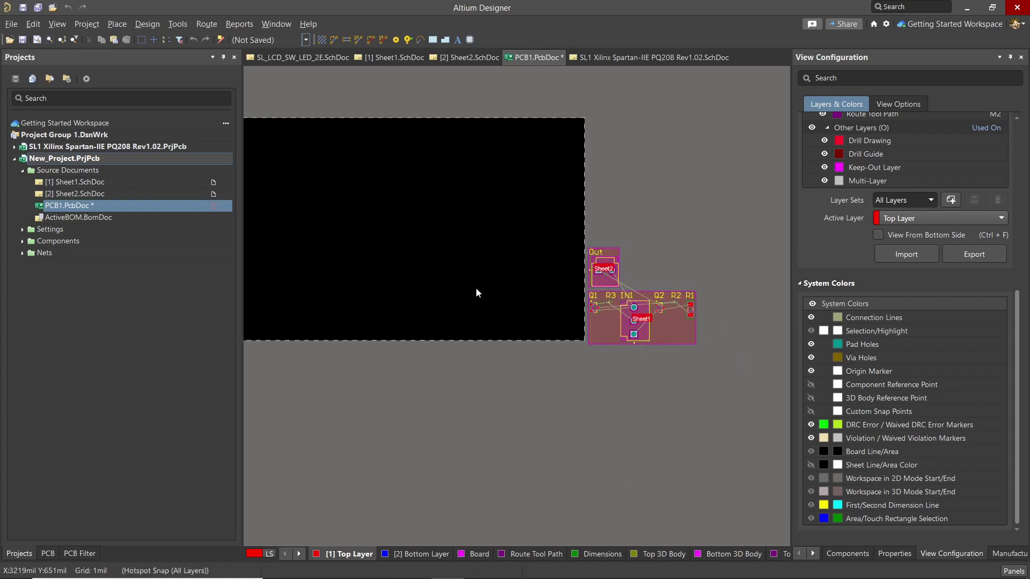
{"action": "left_click", "coordinate": [674, 339]}
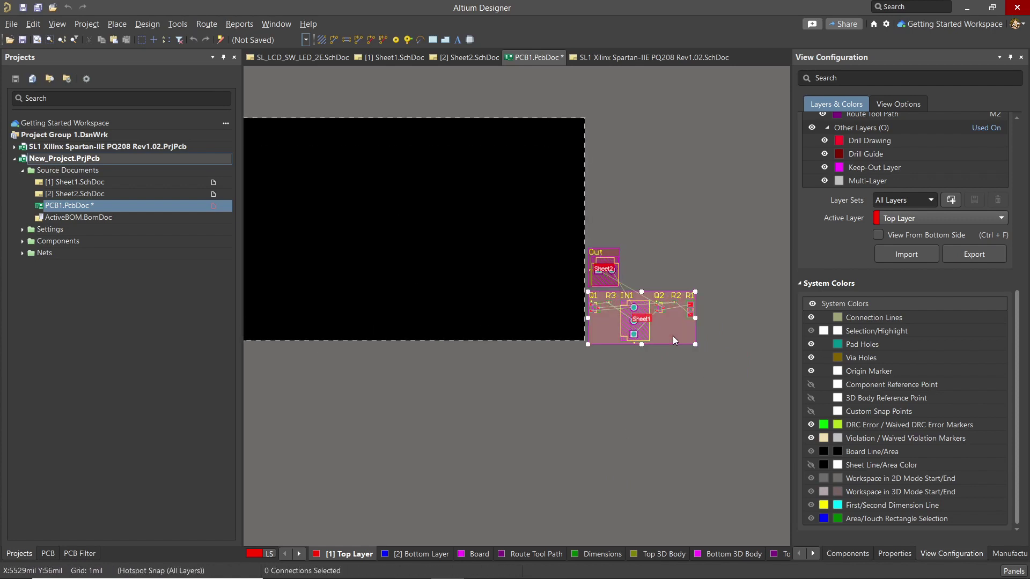
{"action": "left_click", "coordinate": [609, 257]}
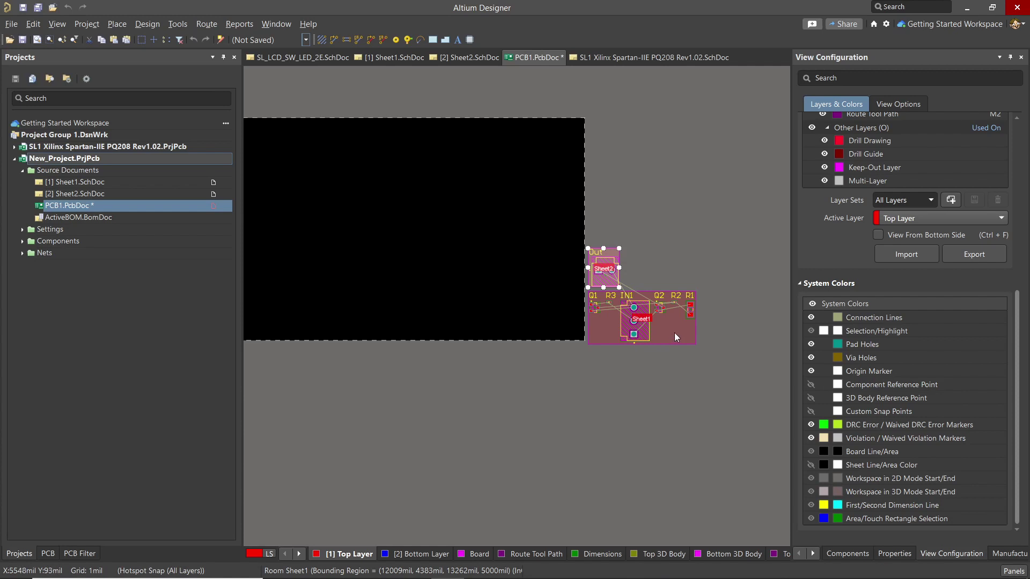
Move the Sheet1 and Sheet2 rooms with their parts onto the board.
{"action": "left_click_drag", "start_coordinate": [681, 334], "coordinate": [356, 253]}
{"action": "key", "text": "ctrl+Page_Down"}
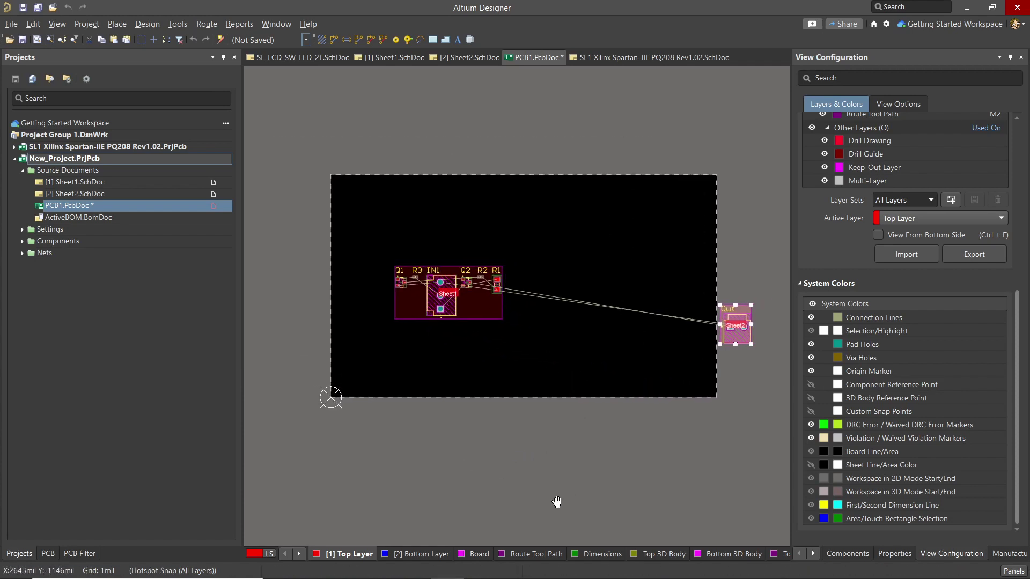
{"action": "left_click_drag", "start_coordinate": [732, 313], "coordinate": [617, 288]}
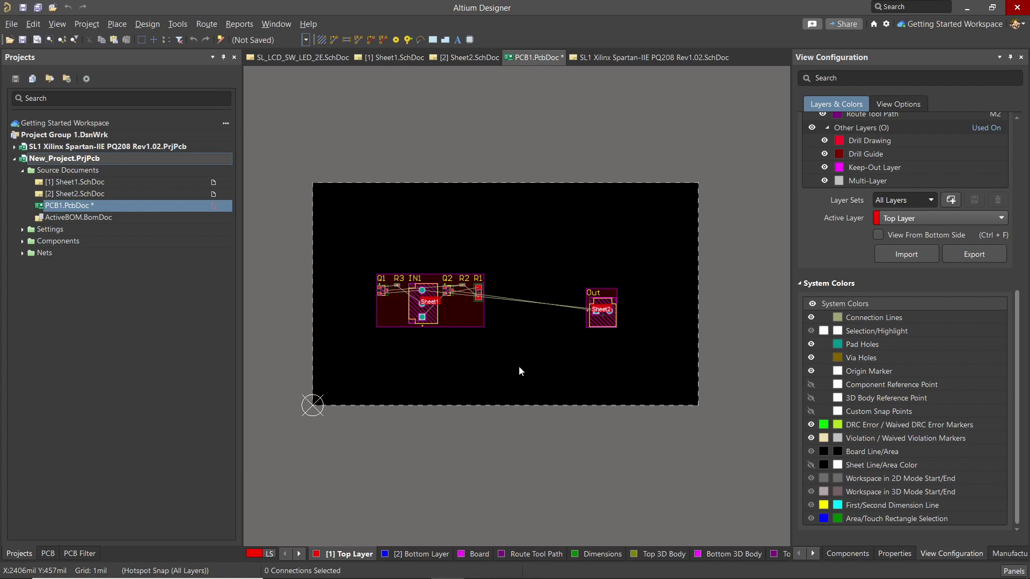
Delete the Sheet1 and Sheet2 rooms, leaving the components on the board.
{"action": "left_click", "coordinate": [478, 320]}
{"action": "key", "text": "Delete"}
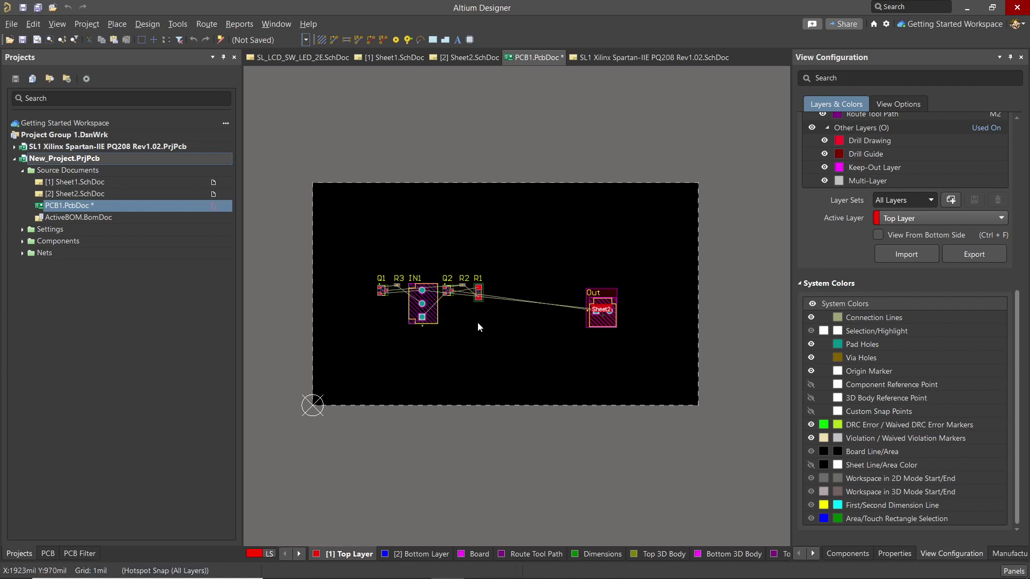
{"action": "left_click", "coordinate": [608, 298]}
{"action": "key", "text": "Delete"}
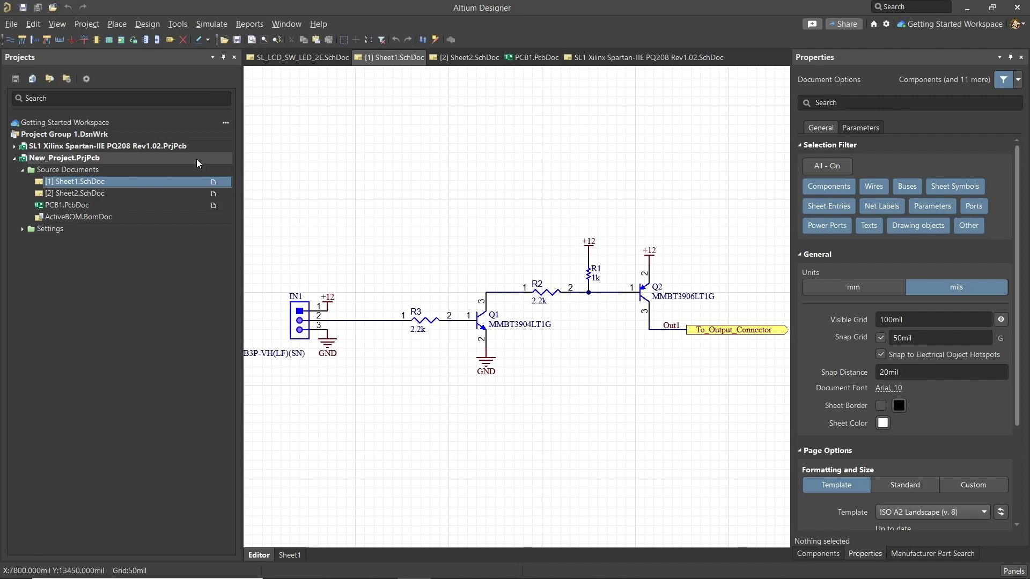
{"action": "right_click", "coordinate": [51, 160]}
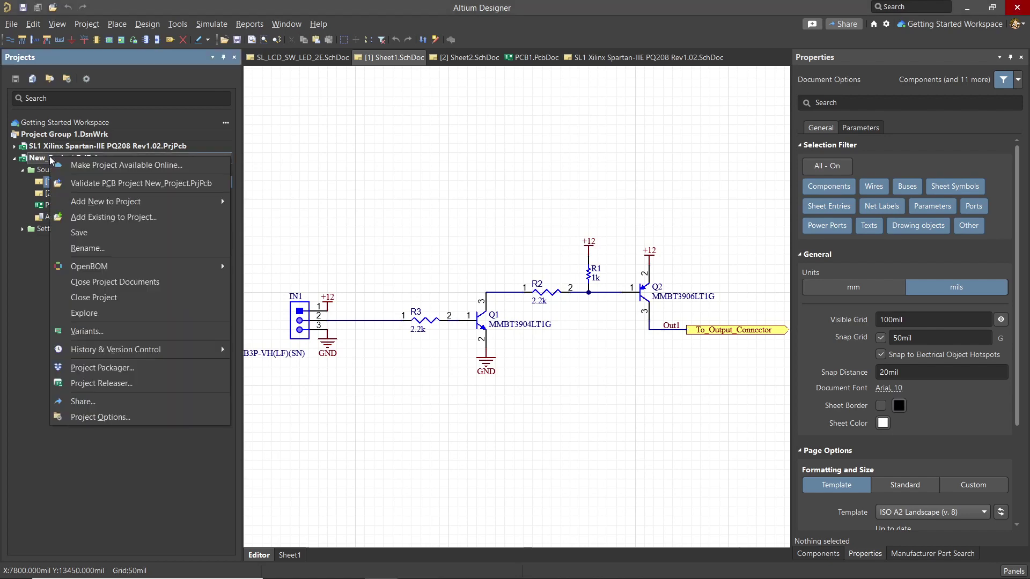
Make New_Project available online with the description 'Getting started Project'.
{"action": "left_click", "coordinate": [119, 166]}
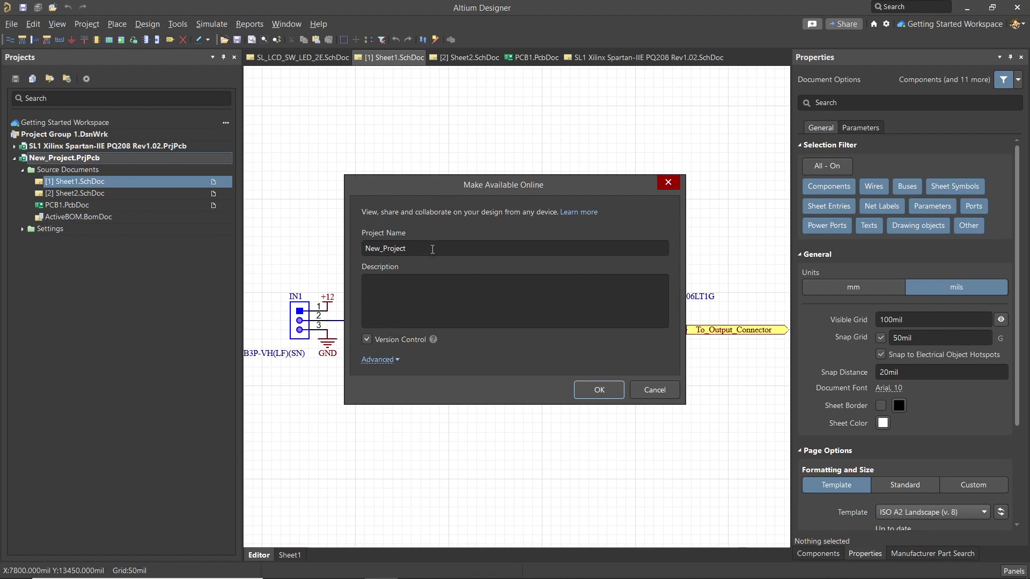
{"action": "left_click", "coordinate": [425, 294]}
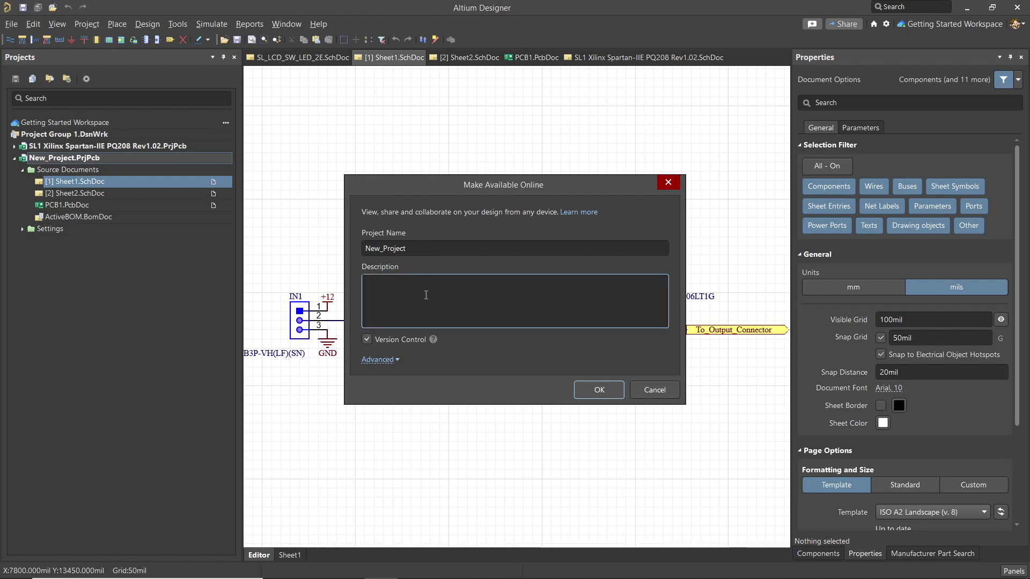
{"action": "type", "text": "Getting st"}
{"action": "type", "text": "arted Po"}
{"action": "type", "text": "ject"}
{"action": "key", "text": "BackSpace"}
{"action": "key", "text": "BackSpace"}
{"action": "key", "text": "BackSpace"}
{"action": "key", "text": "BackSpace"}
{"action": "key", "text": "BackSpace"}
{"action": "type", "text": "roj"}
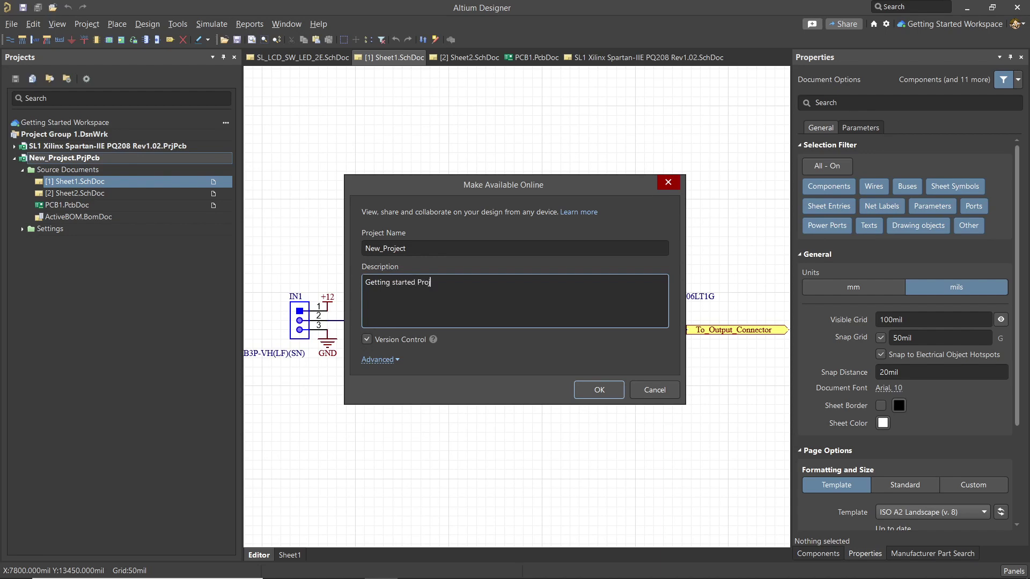
{"action": "type", "text": "ect"}
{"action": "left_click", "coordinate": [600, 389]}
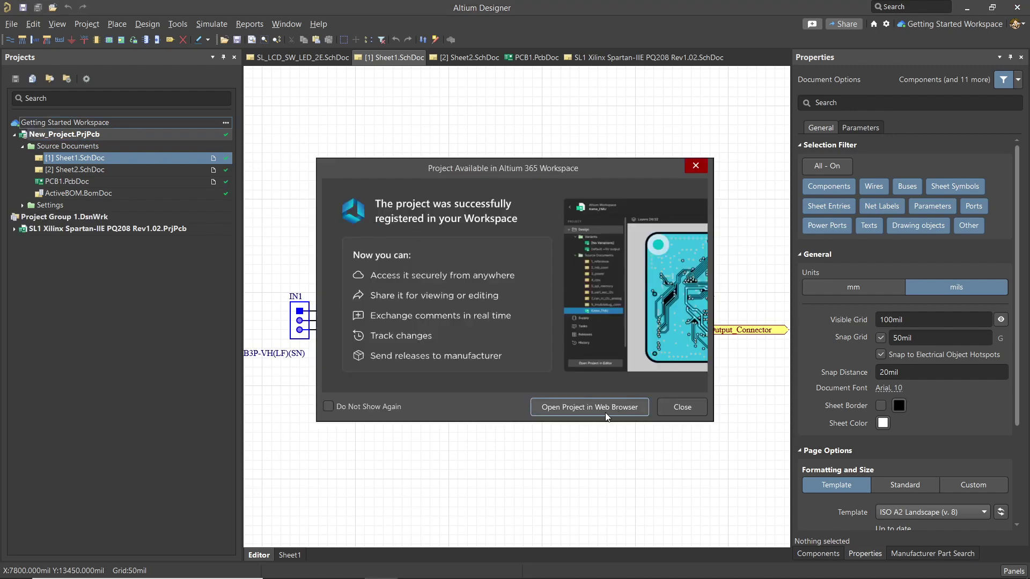
{"action": "left_click", "coordinate": [697, 408]}
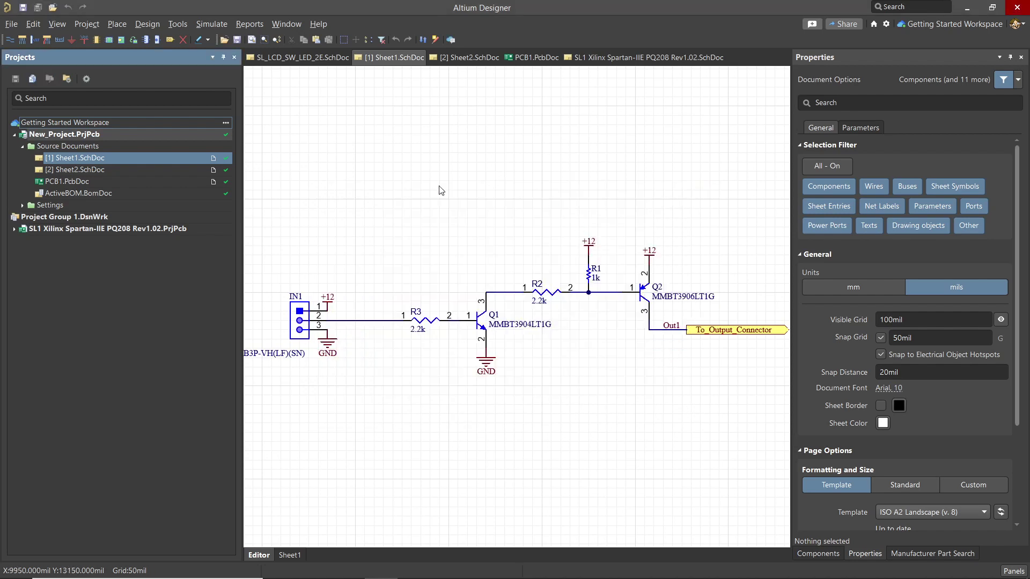
Rename Sheet1.SchDoc to Input.SchDoc.
{"action": "right_click", "coordinate": [69, 159]}
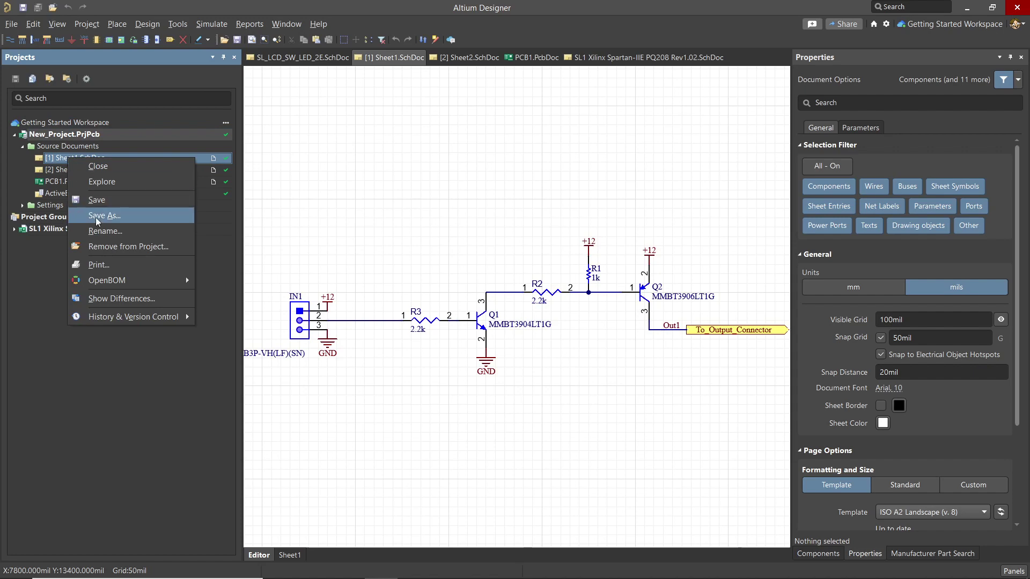
{"action": "left_click", "coordinate": [104, 231]}
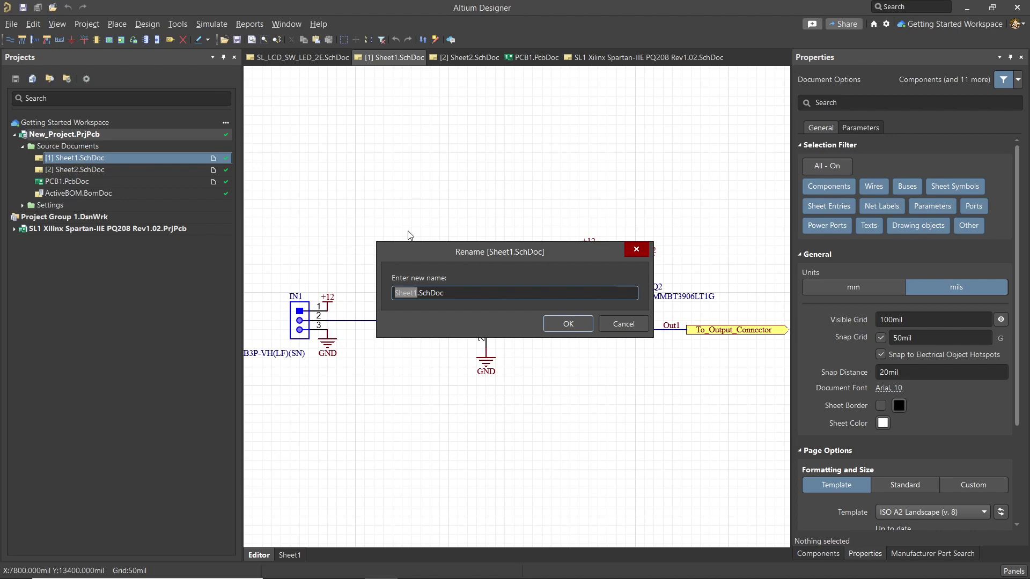
{"action": "type", "text": "Input"}
{"action": "key", "text": "Return"}
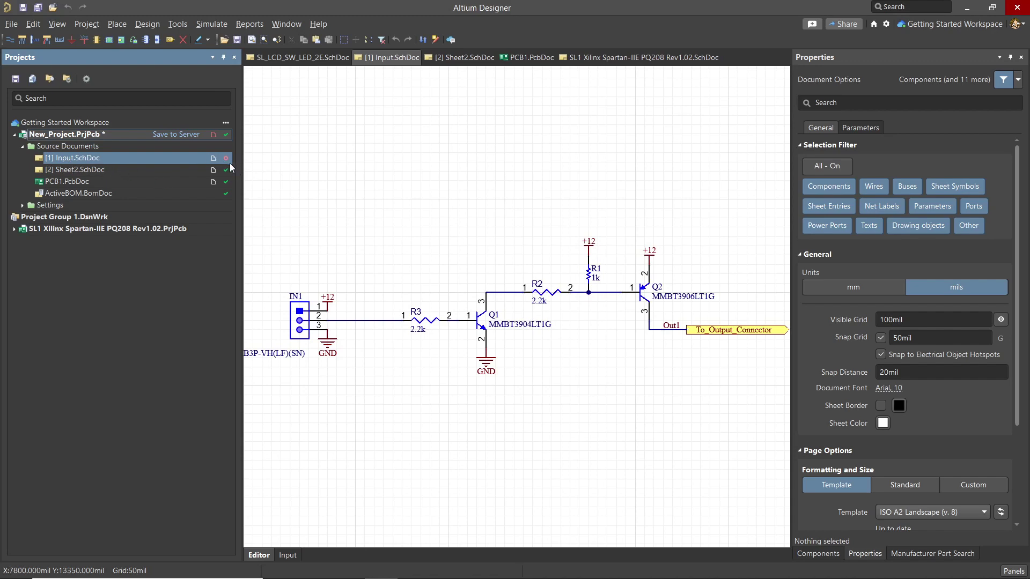
Rename Sheet2.SchDoc to Output.SchDoc.
{"action": "double_click", "coordinate": [85, 169]}
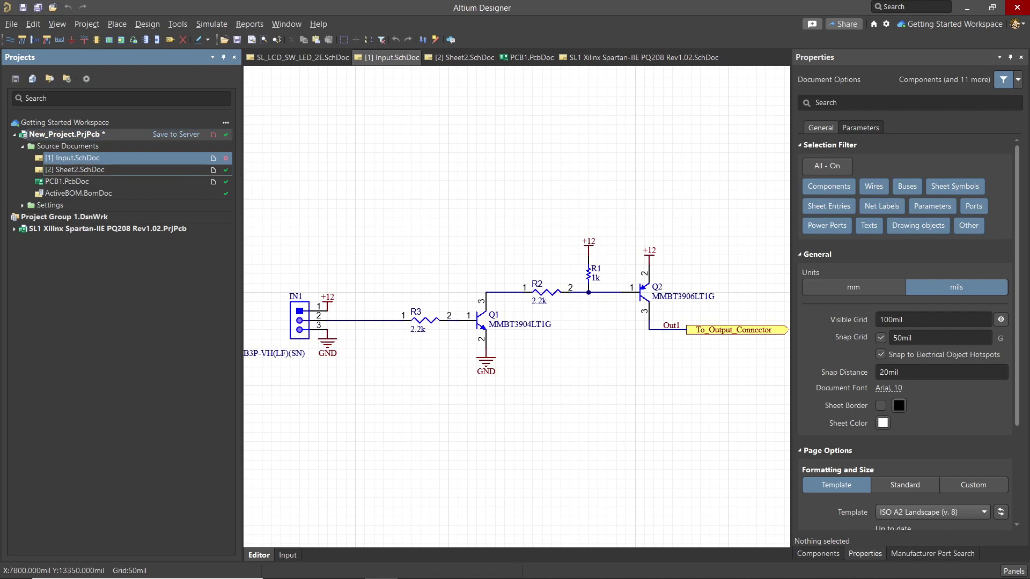
{"action": "right_click", "coordinate": [85, 168]}
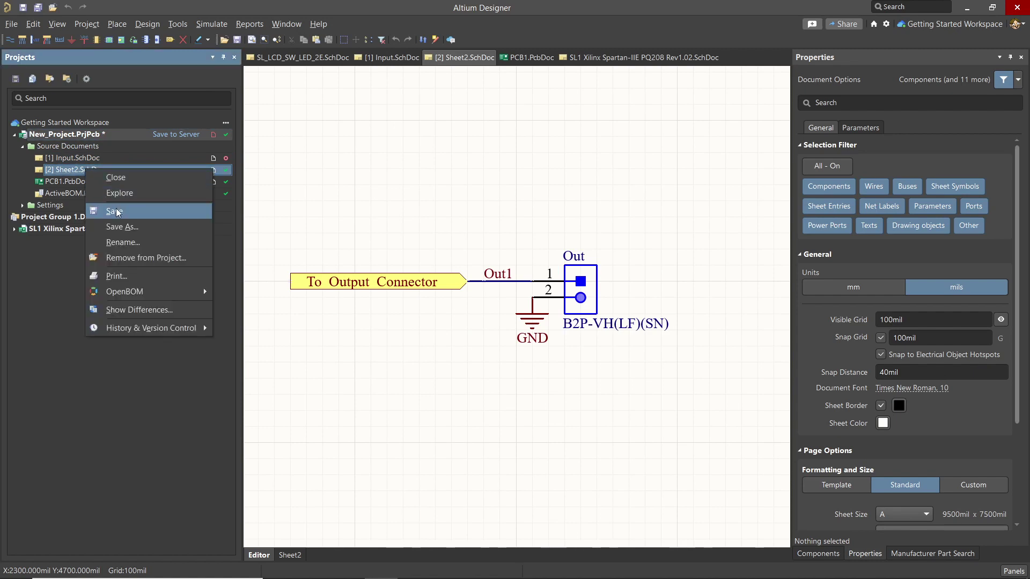
{"action": "left_click", "coordinate": [123, 243]}
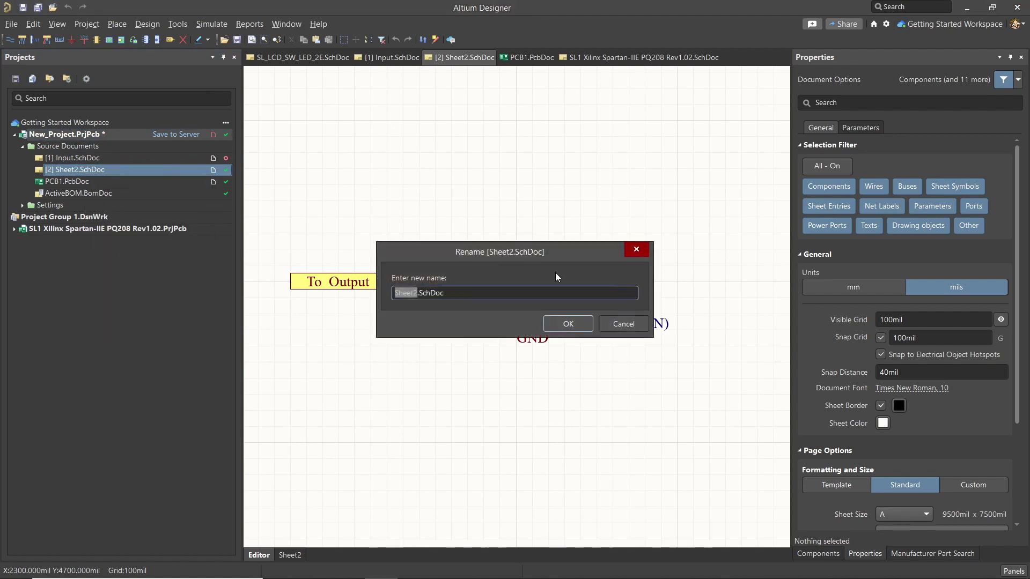
{"action": "type", "text": "Output"}
{"action": "key", "text": "Return"}
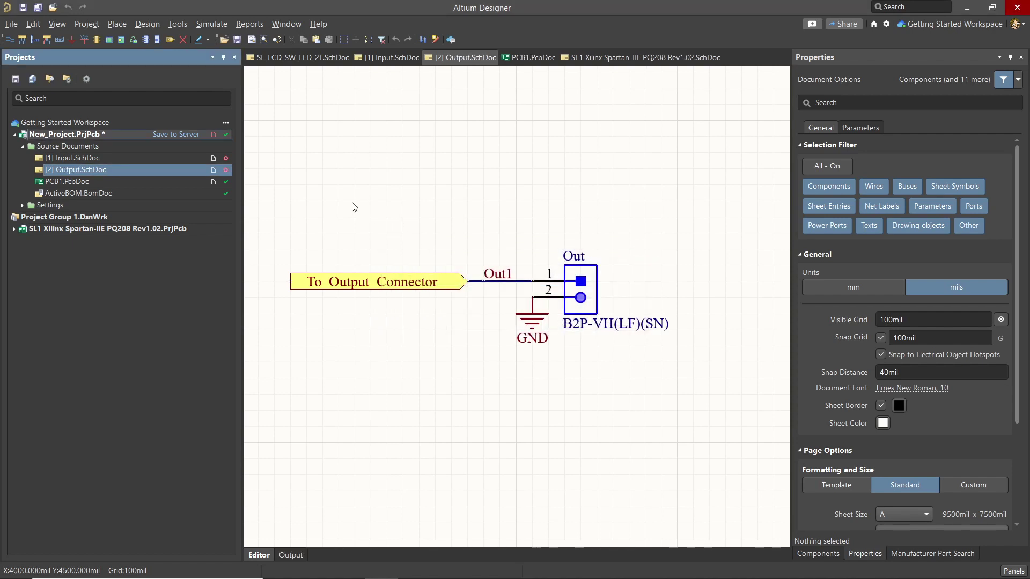
Save the project and renamed sheets to the server with the comment 'Updated schematic names'.
{"action": "left_click", "coordinate": [160, 134]}
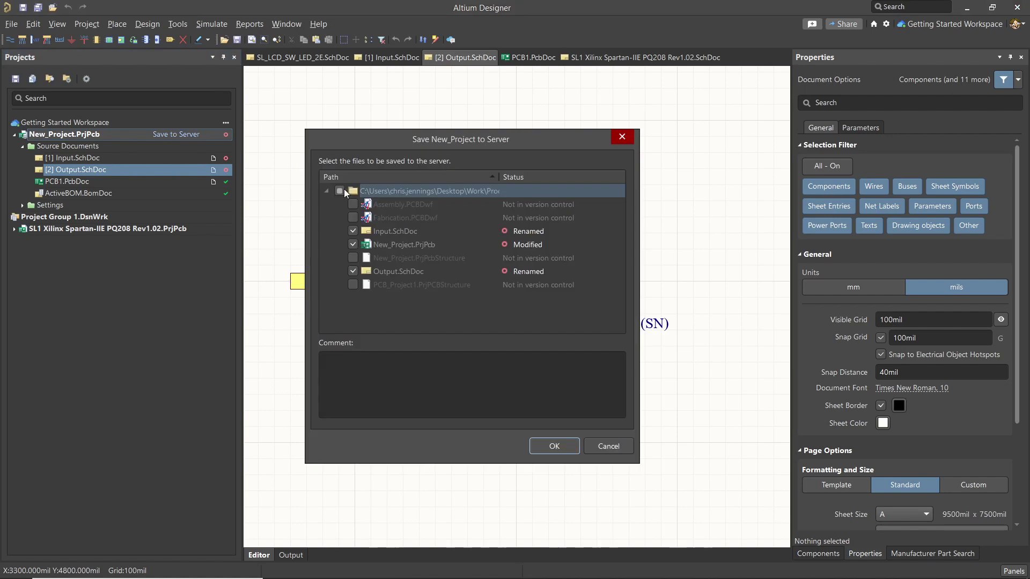
{"action": "left_click", "coordinate": [339, 382]}
{"action": "type", "text": "U"}
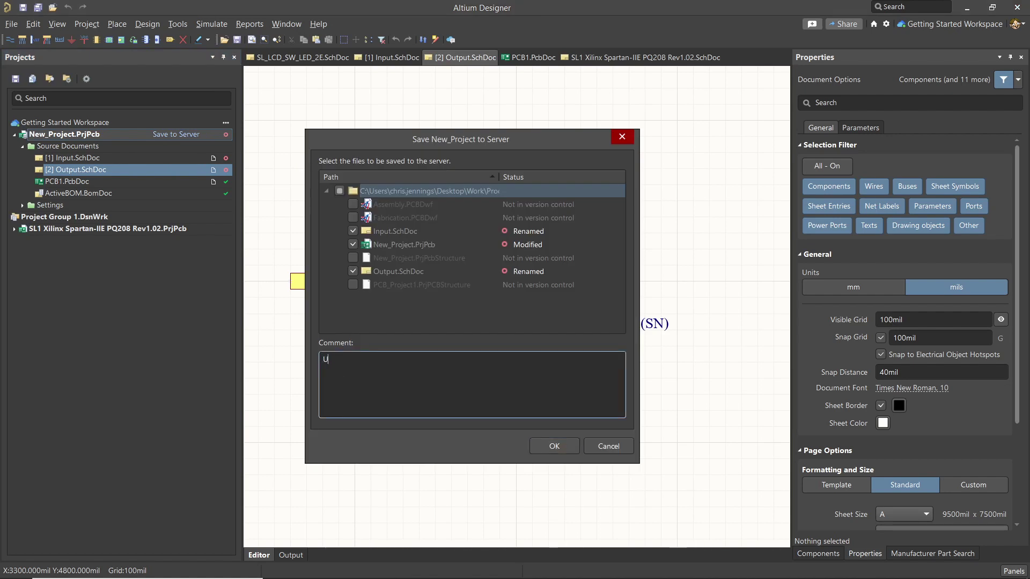
{"action": "type", "text": "pdated schematics"}
{"action": "key", "text": "BackSpace"}
{"action": "type", "text": "names"}
{"action": "left_click", "coordinate": [542, 443]}
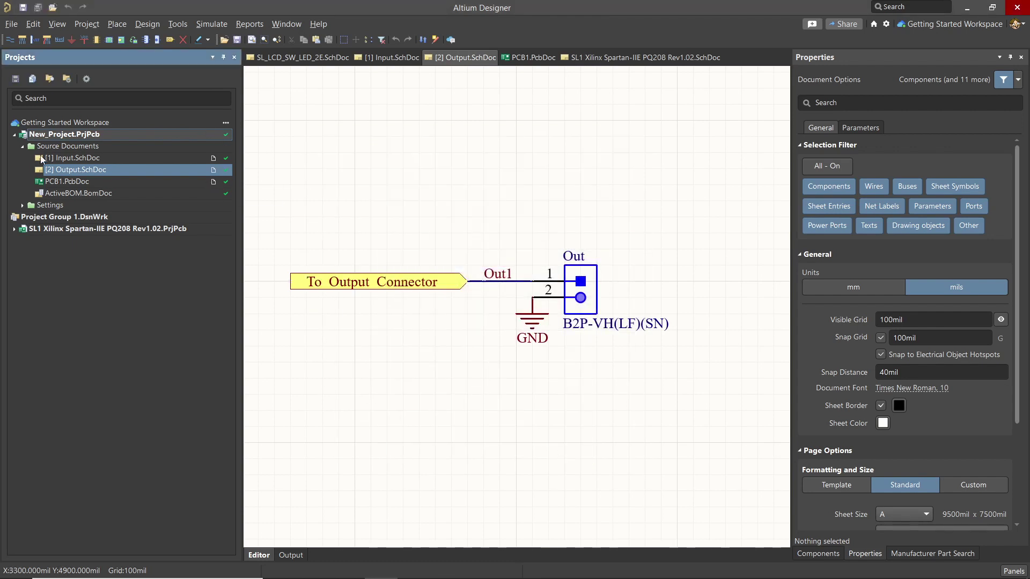
{"action": "left_click", "coordinate": [148, 24]}
Update PCB1.PcbDoc from the schematics, execute all listed changes, and filter to errors only.
{"action": "left_click", "coordinate": [170, 40]}
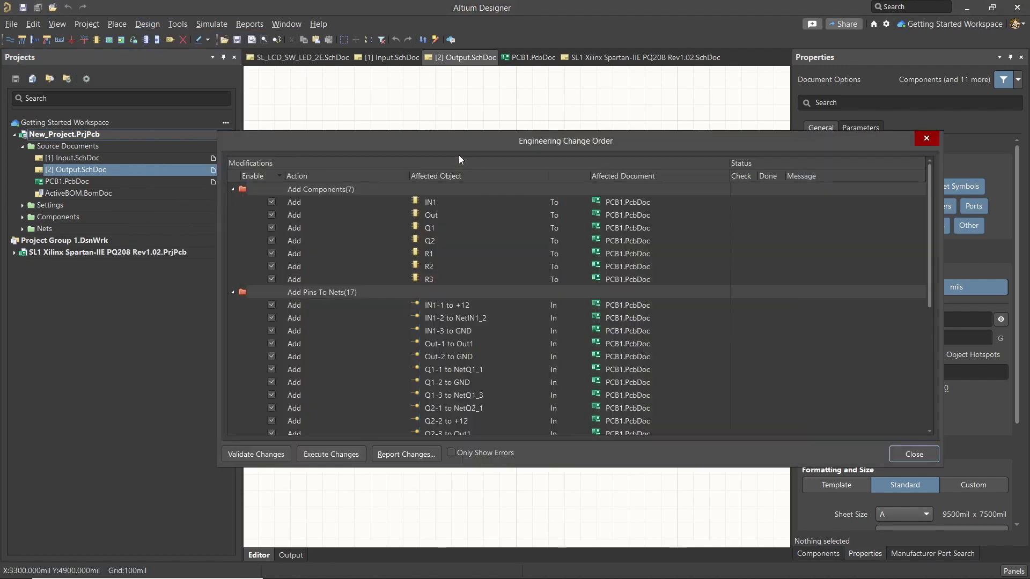
{"action": "scroll", "coordinate": [436, 272], "scroll_direction": "down", "scroll_amount": 10}
{"action": "scroll", "coordinate": [480, 348], "scroll_direction": "down", "scroll_amount": 2}
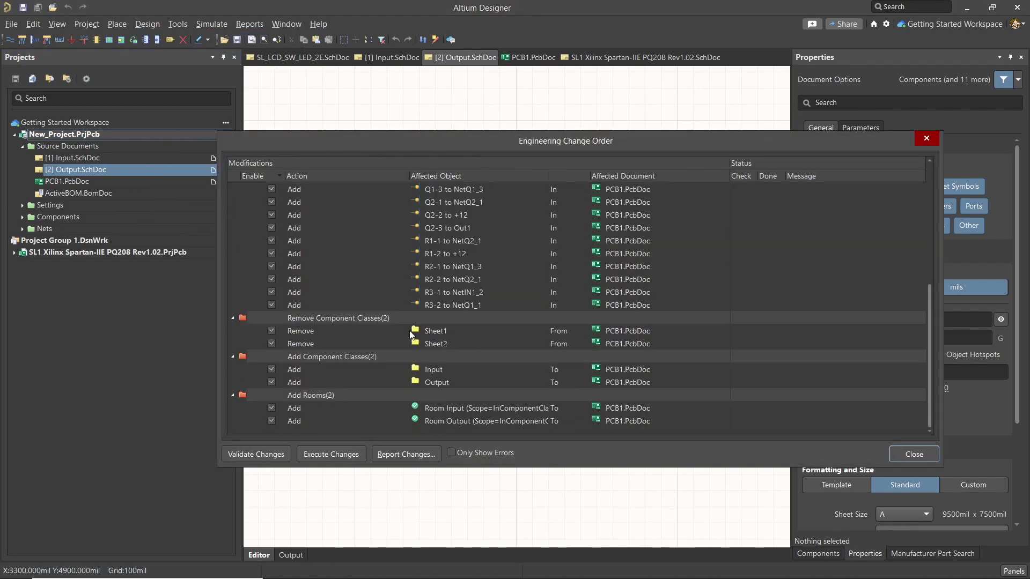
{"action": "left_click", "coordinate": [331, 454]}
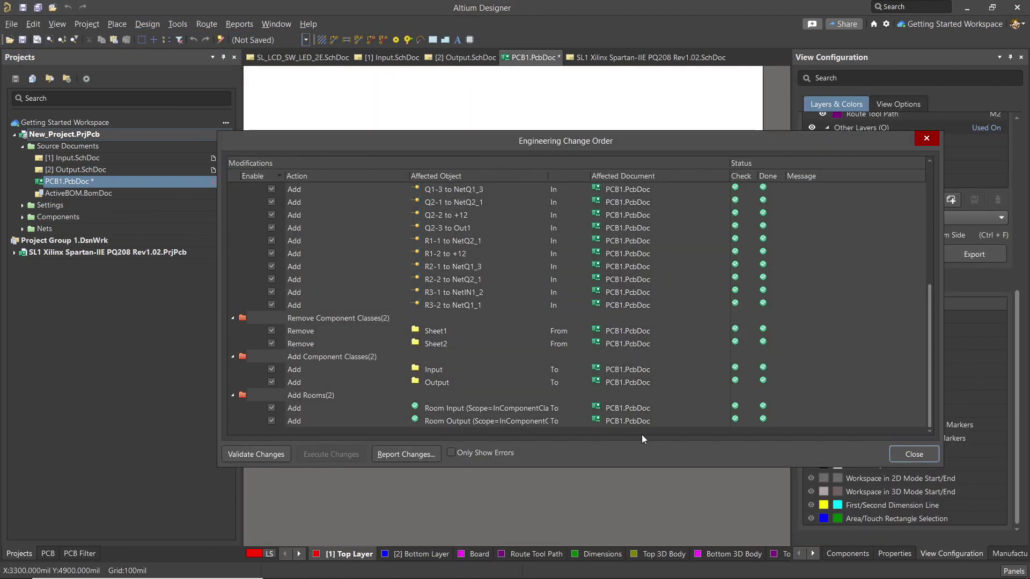
{"action": "left_click", "coordinate": [454, 453]}
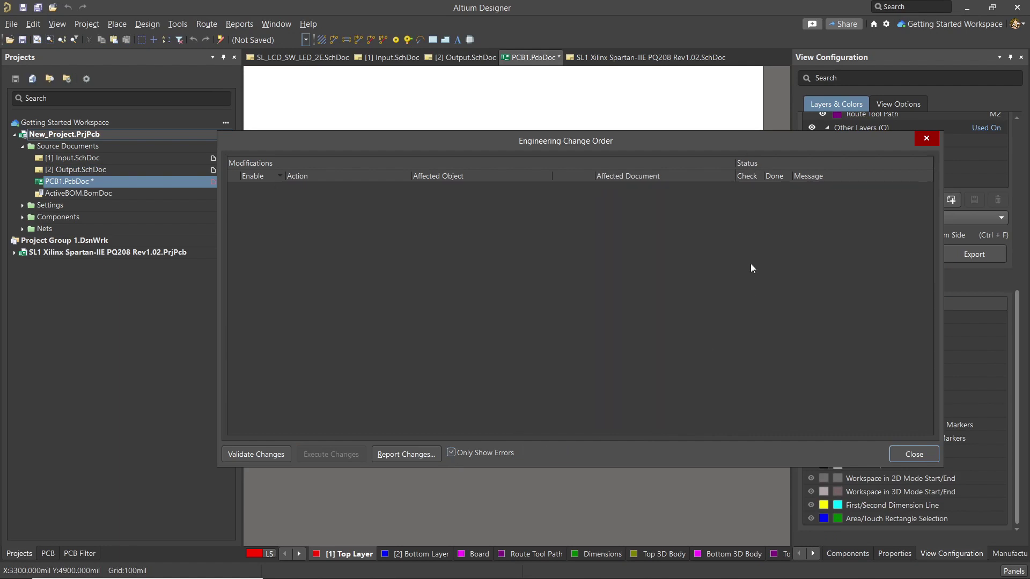
{"action": "left_click", "coordinate": [914, 453]}
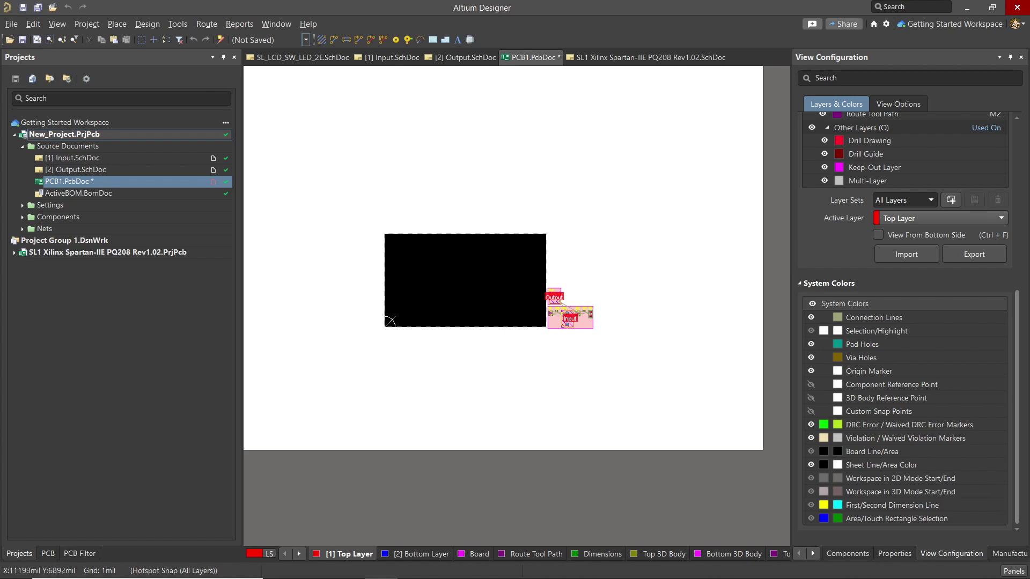
{"action": "left_click", "coordinate": [1017, 7]}
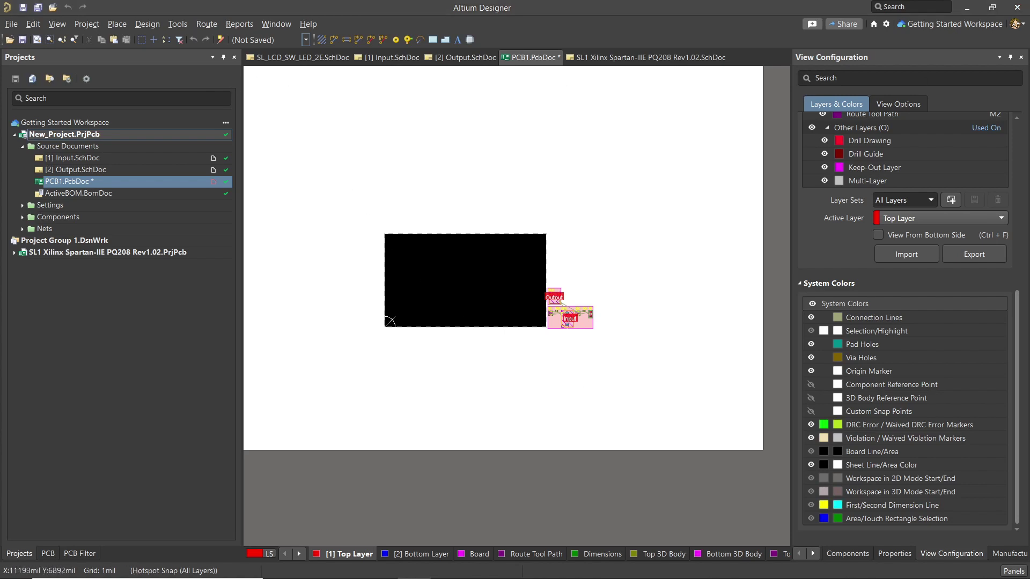